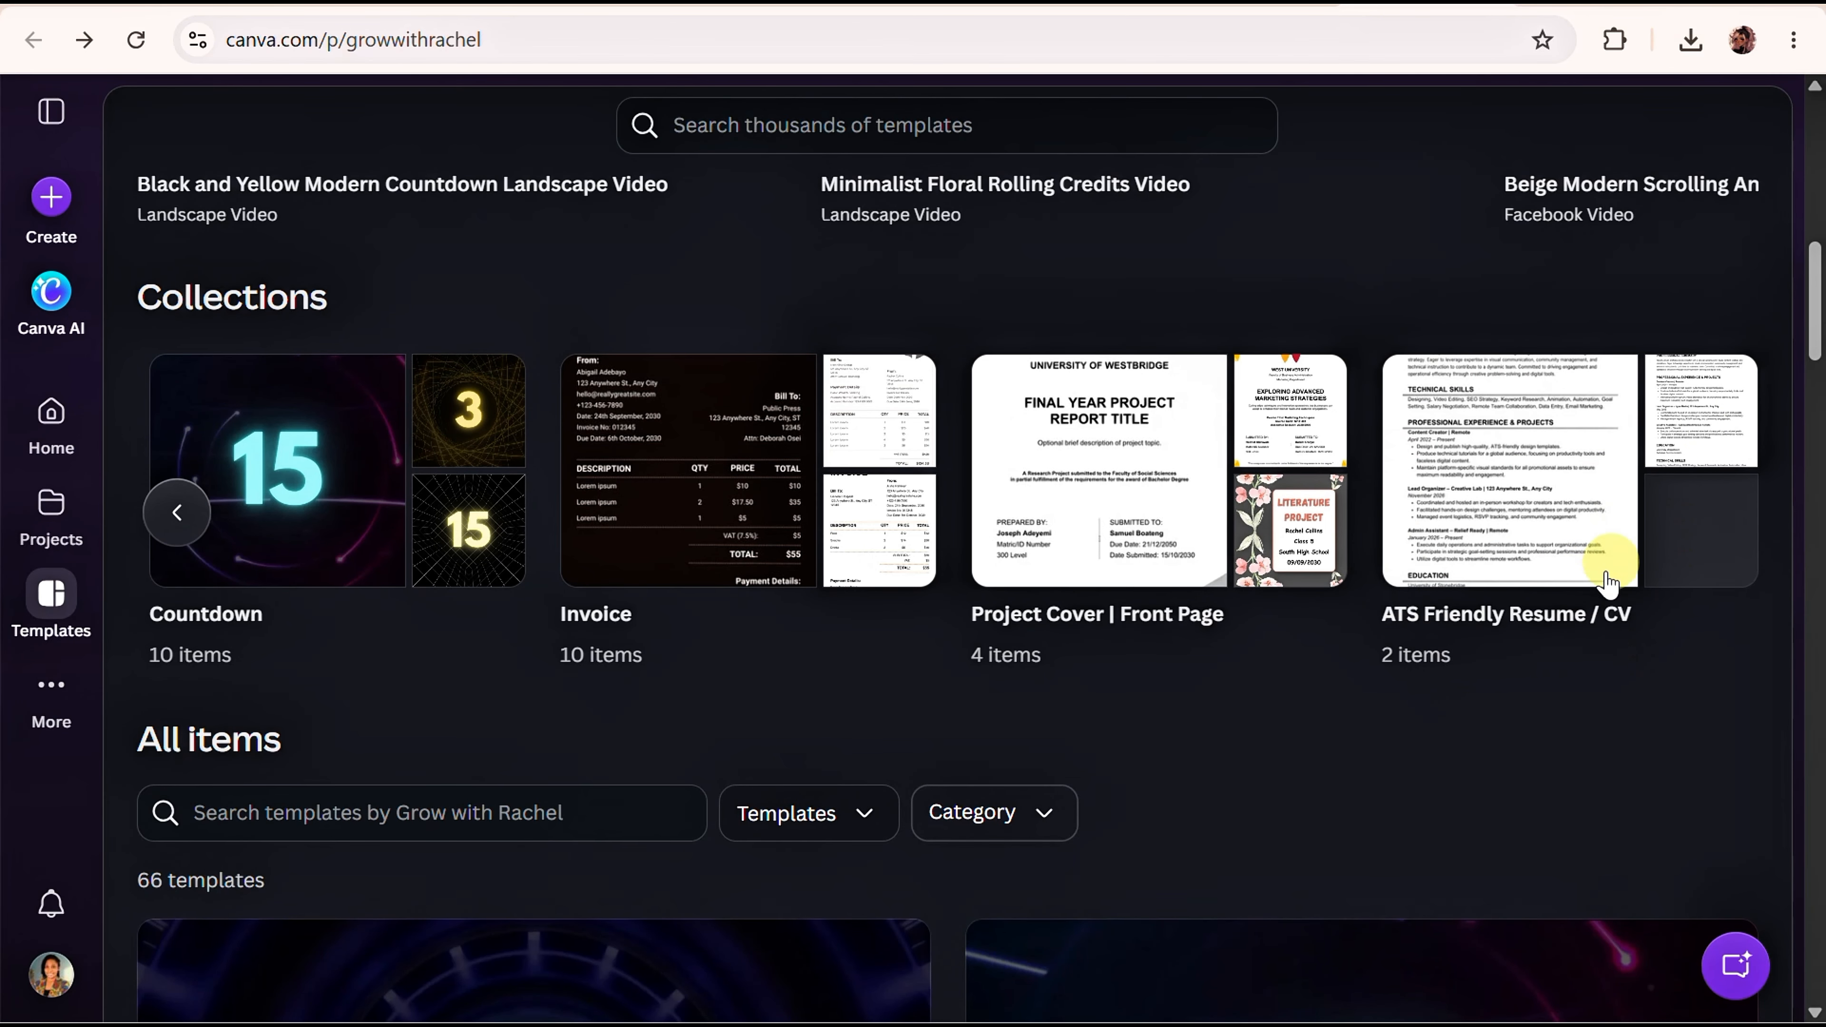
Open the 'ATS Friendly Resume / CV' collection from the creator's templates page.
{"action": "left_click", "coordinate": [1537, 496]}
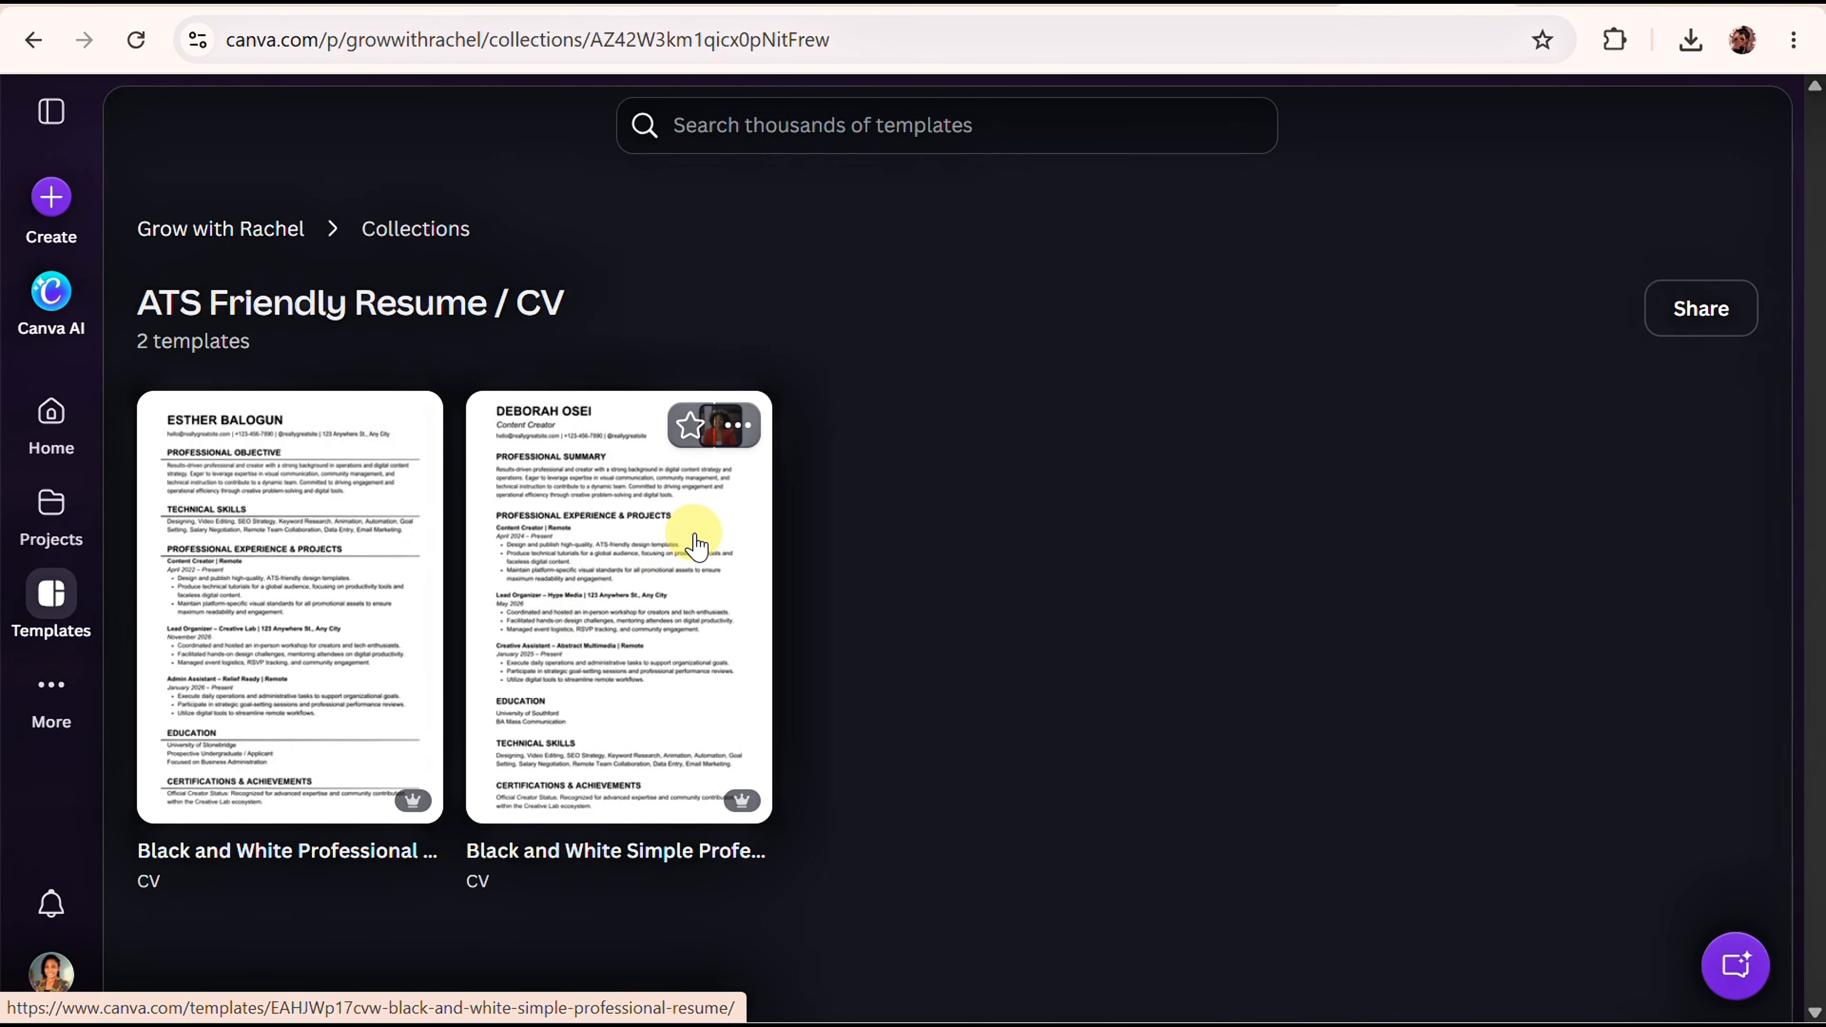
Preview the Black and White Simple Professional Resume template and customise a copy of it.
{"action": "left_click", "coordinate": [644, 613]}
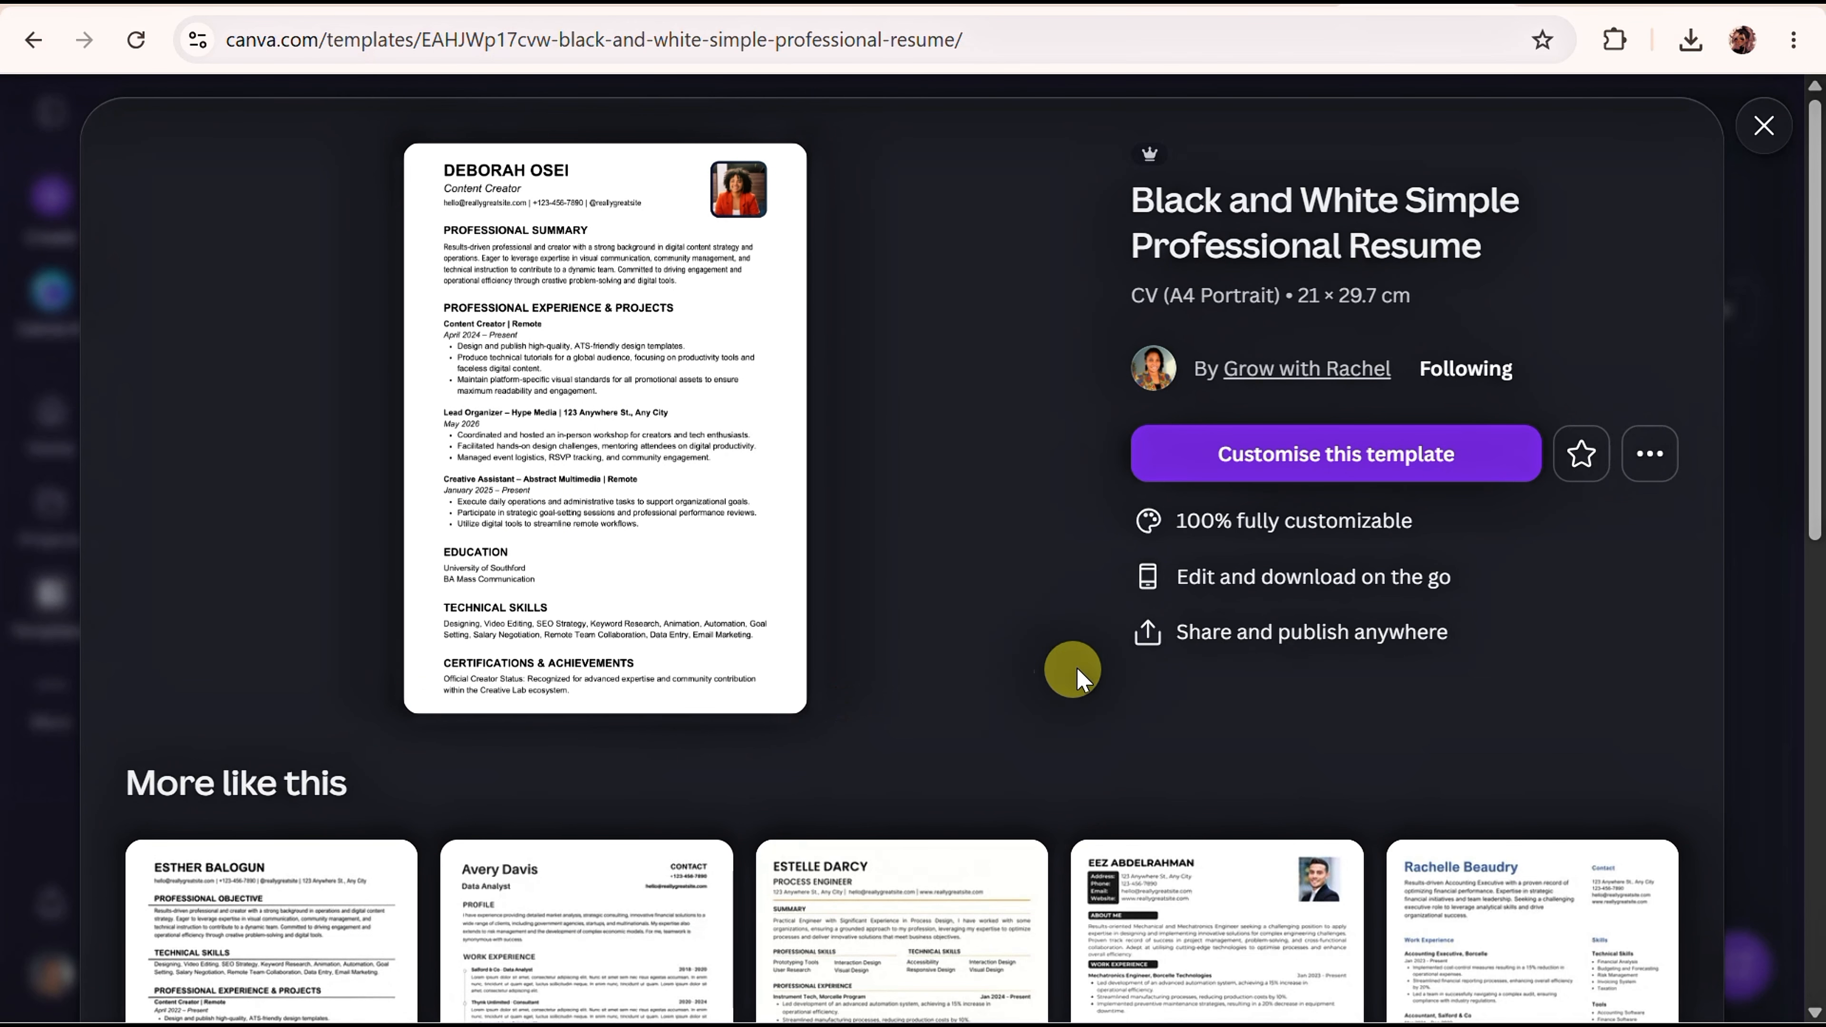
{"action": "left_click", "coordinate": [1250, 468]}
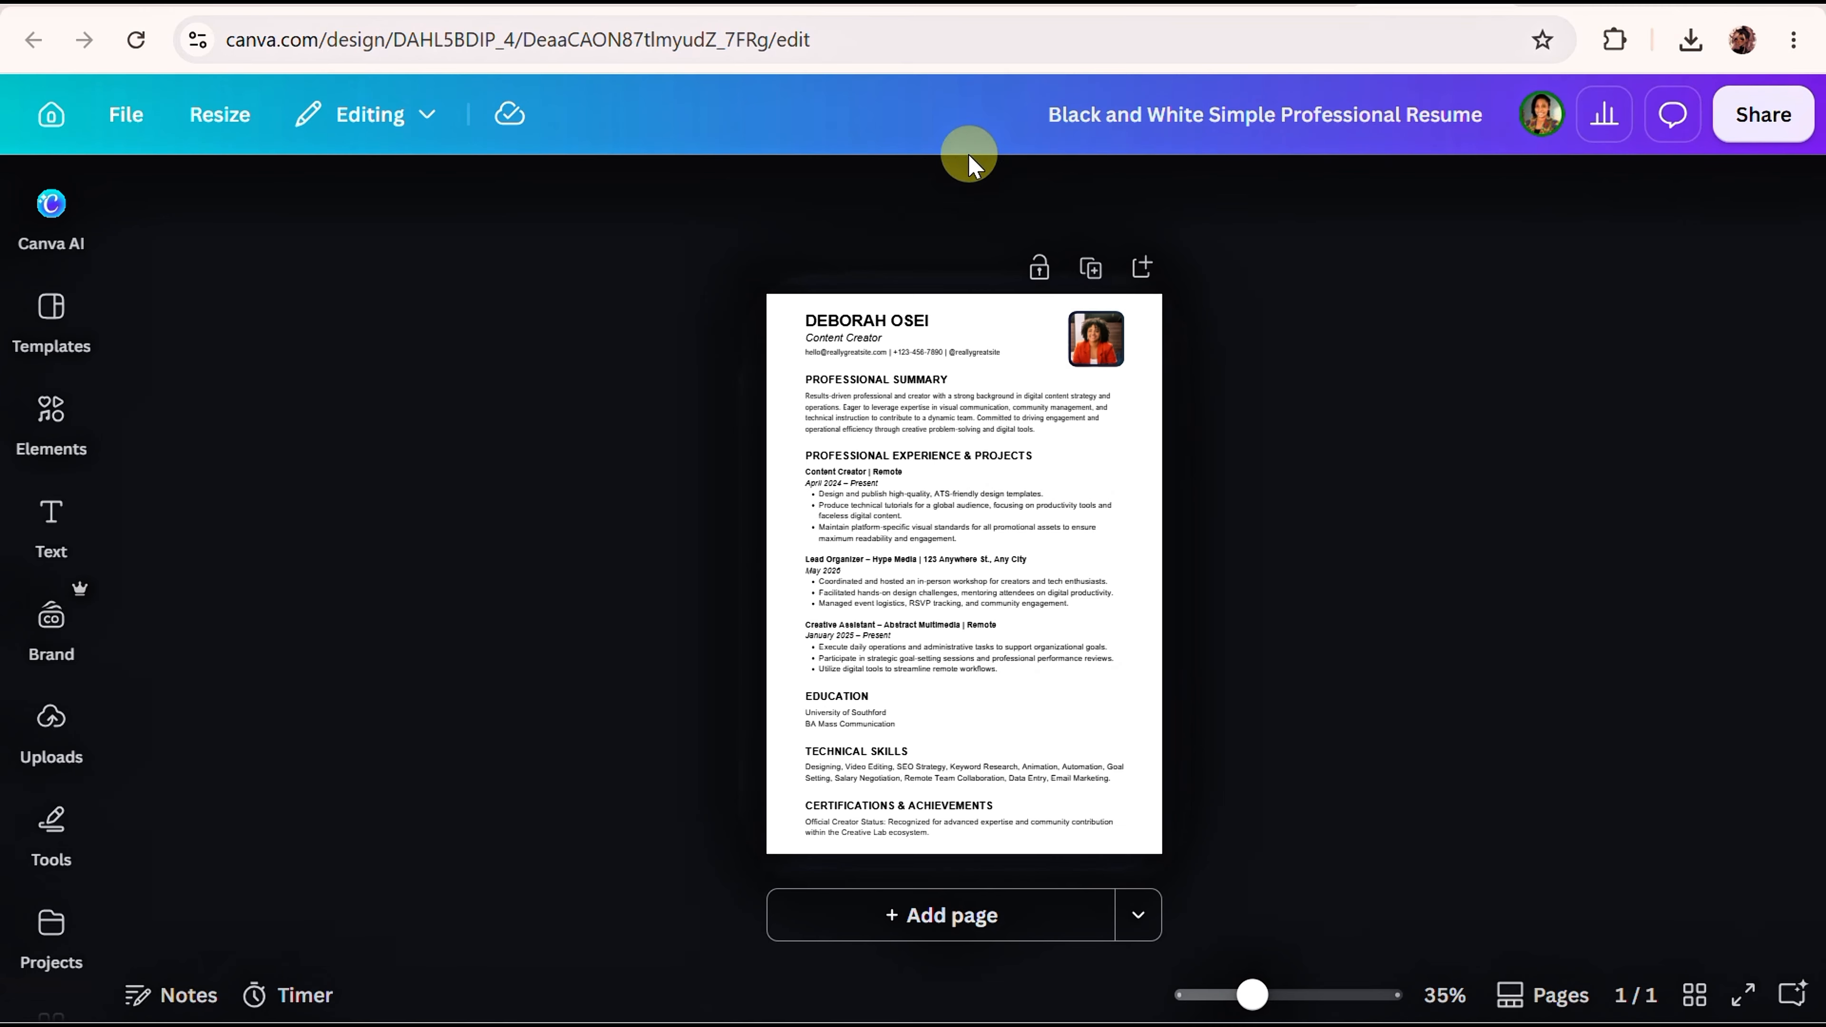
Replace the design title with the candidate's name followed by '_Resume'.
{"action": "left_click_drag", "start_coordinate": [1405, 119], "coordinate": [1018, 154]}
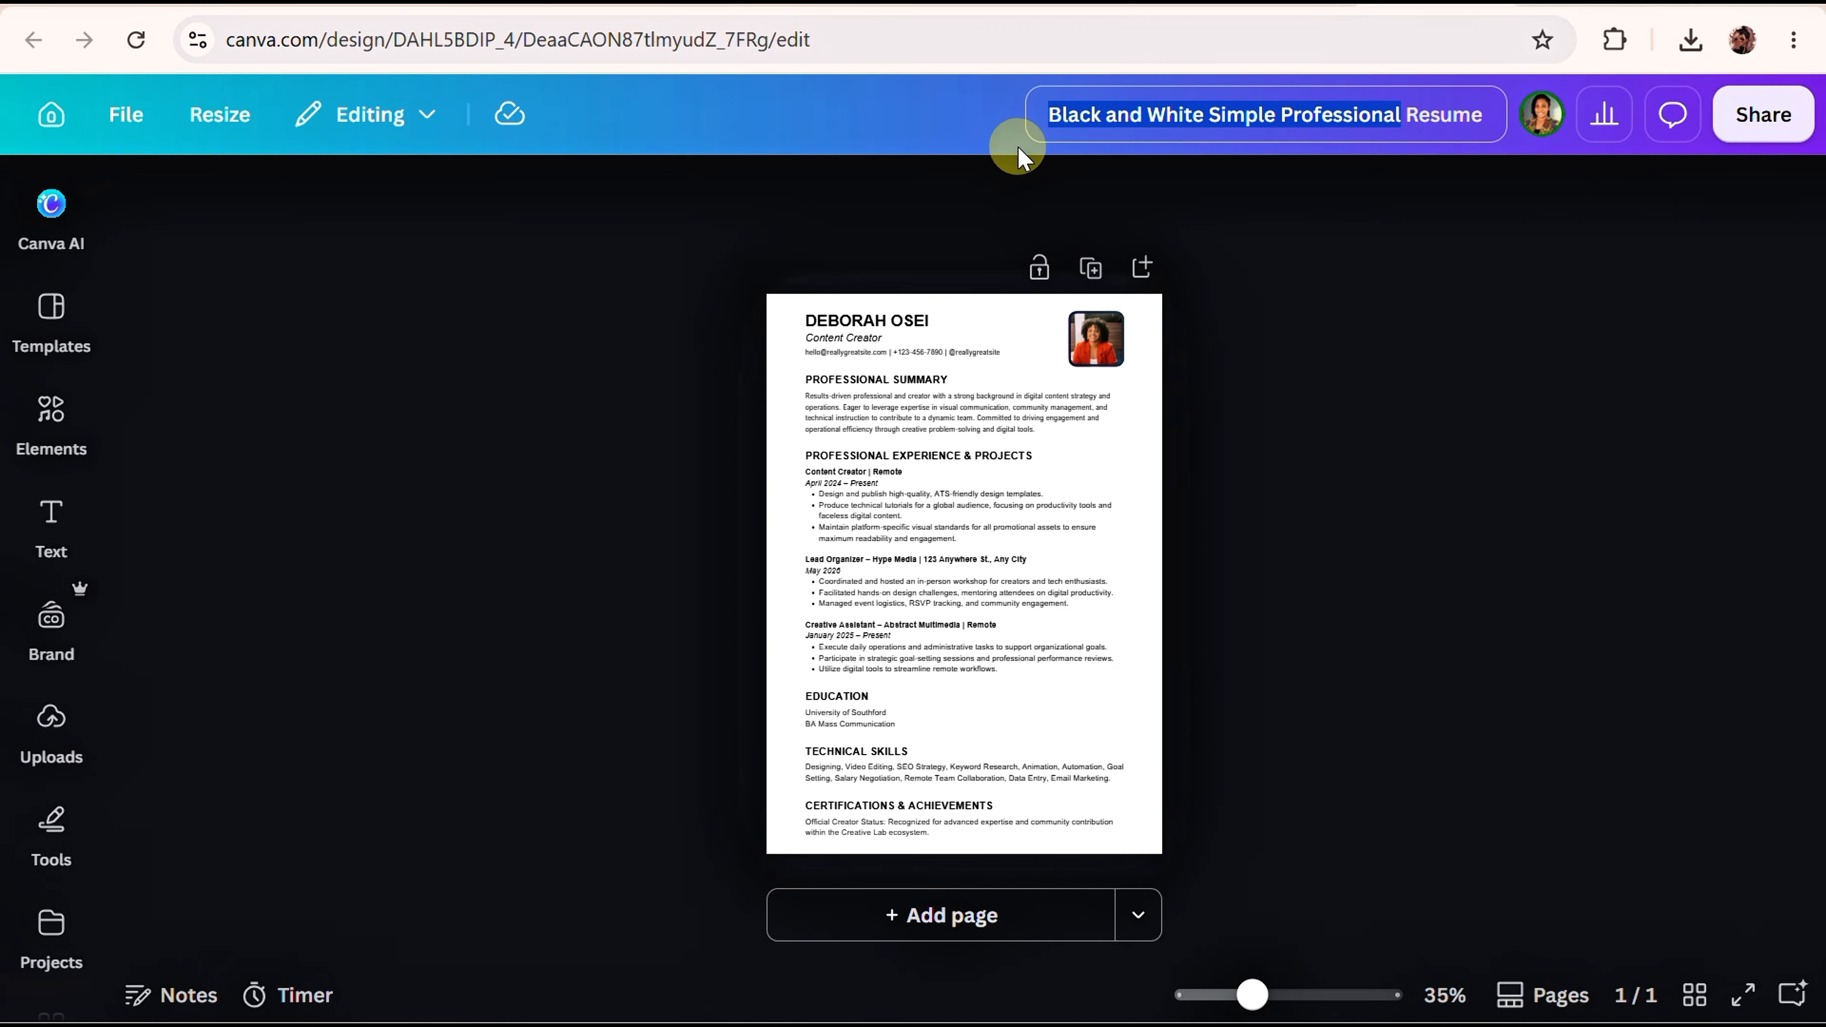
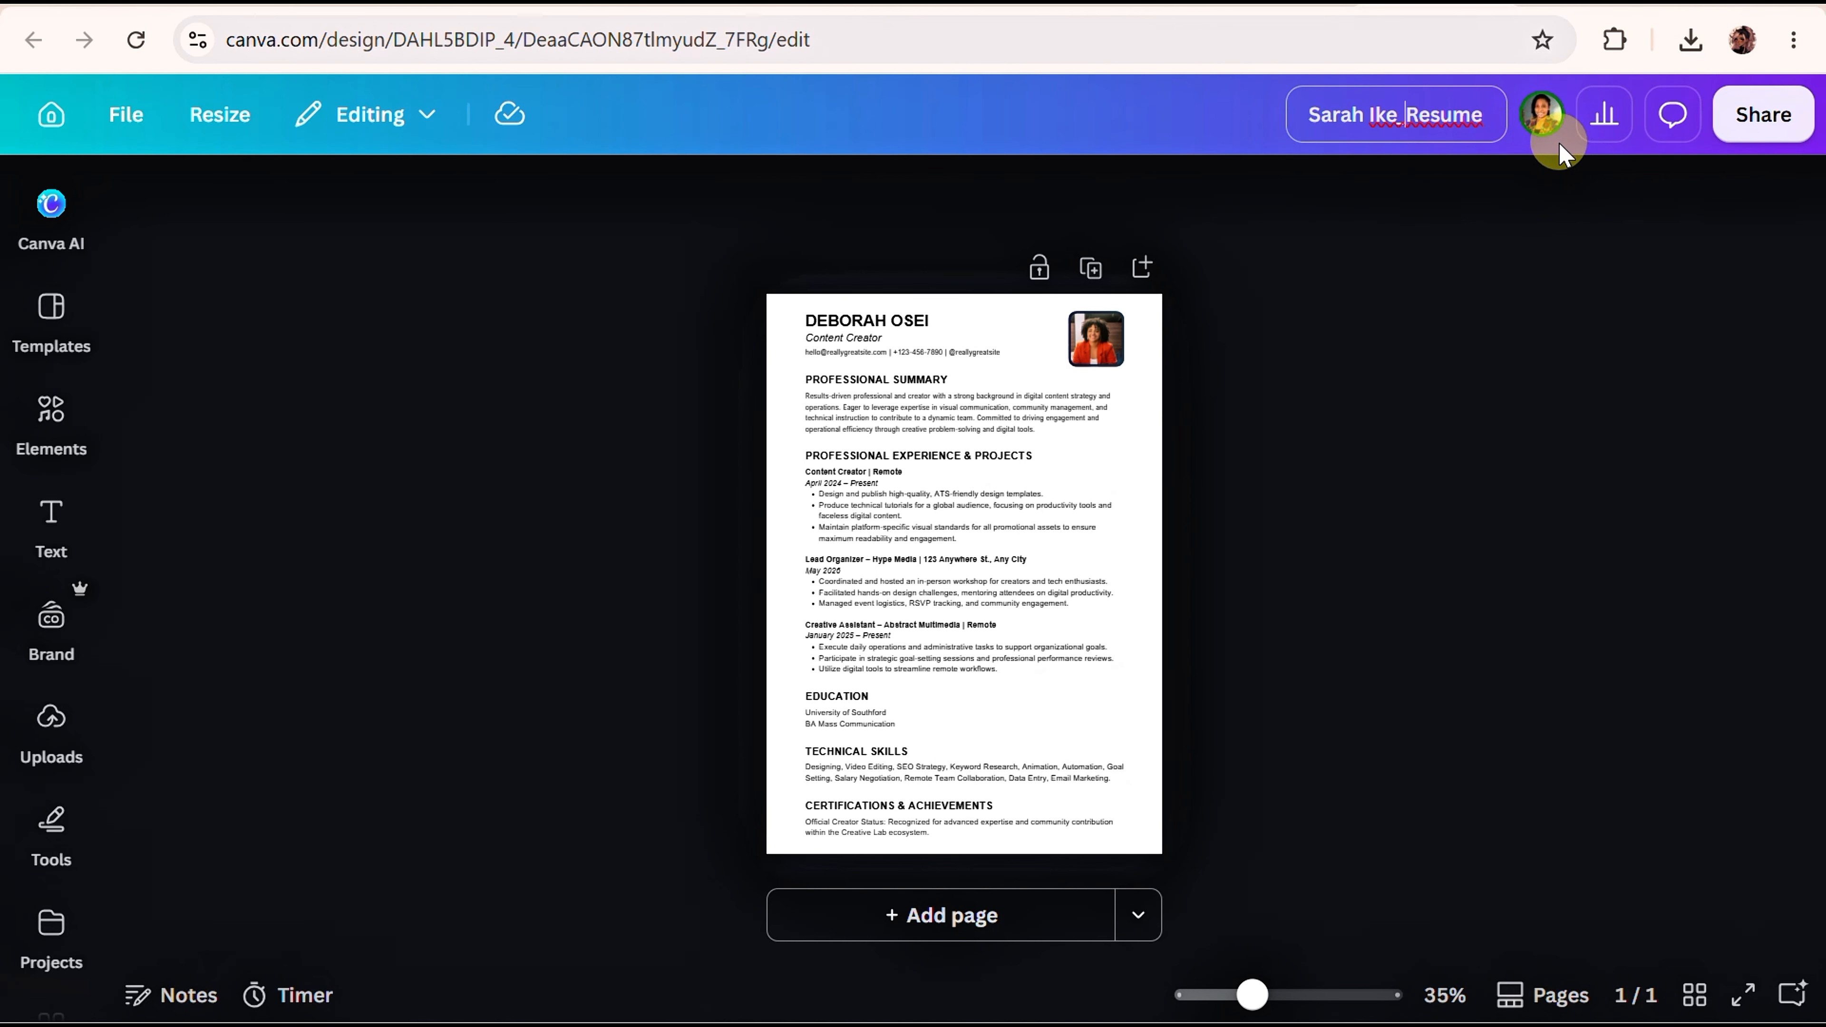
{"action": "key", "text": "Return"}
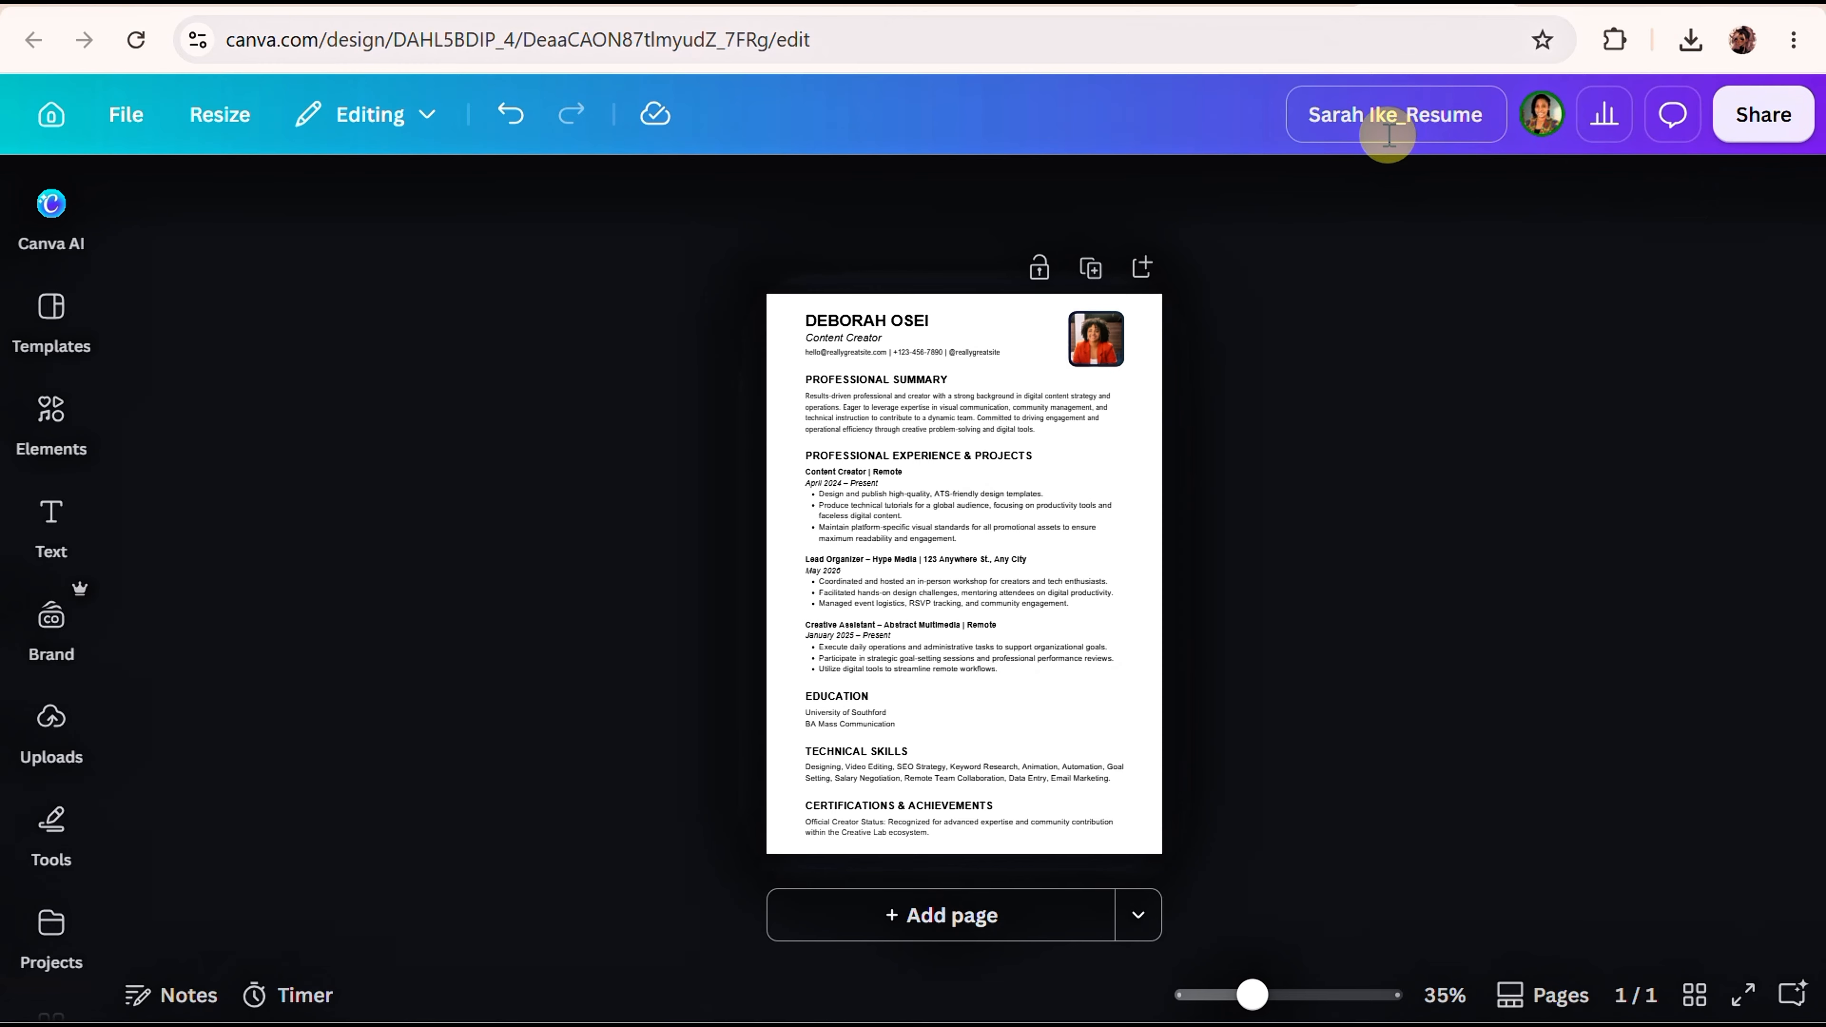
{"action": "left_click", "coordinate": [1397, 115]}
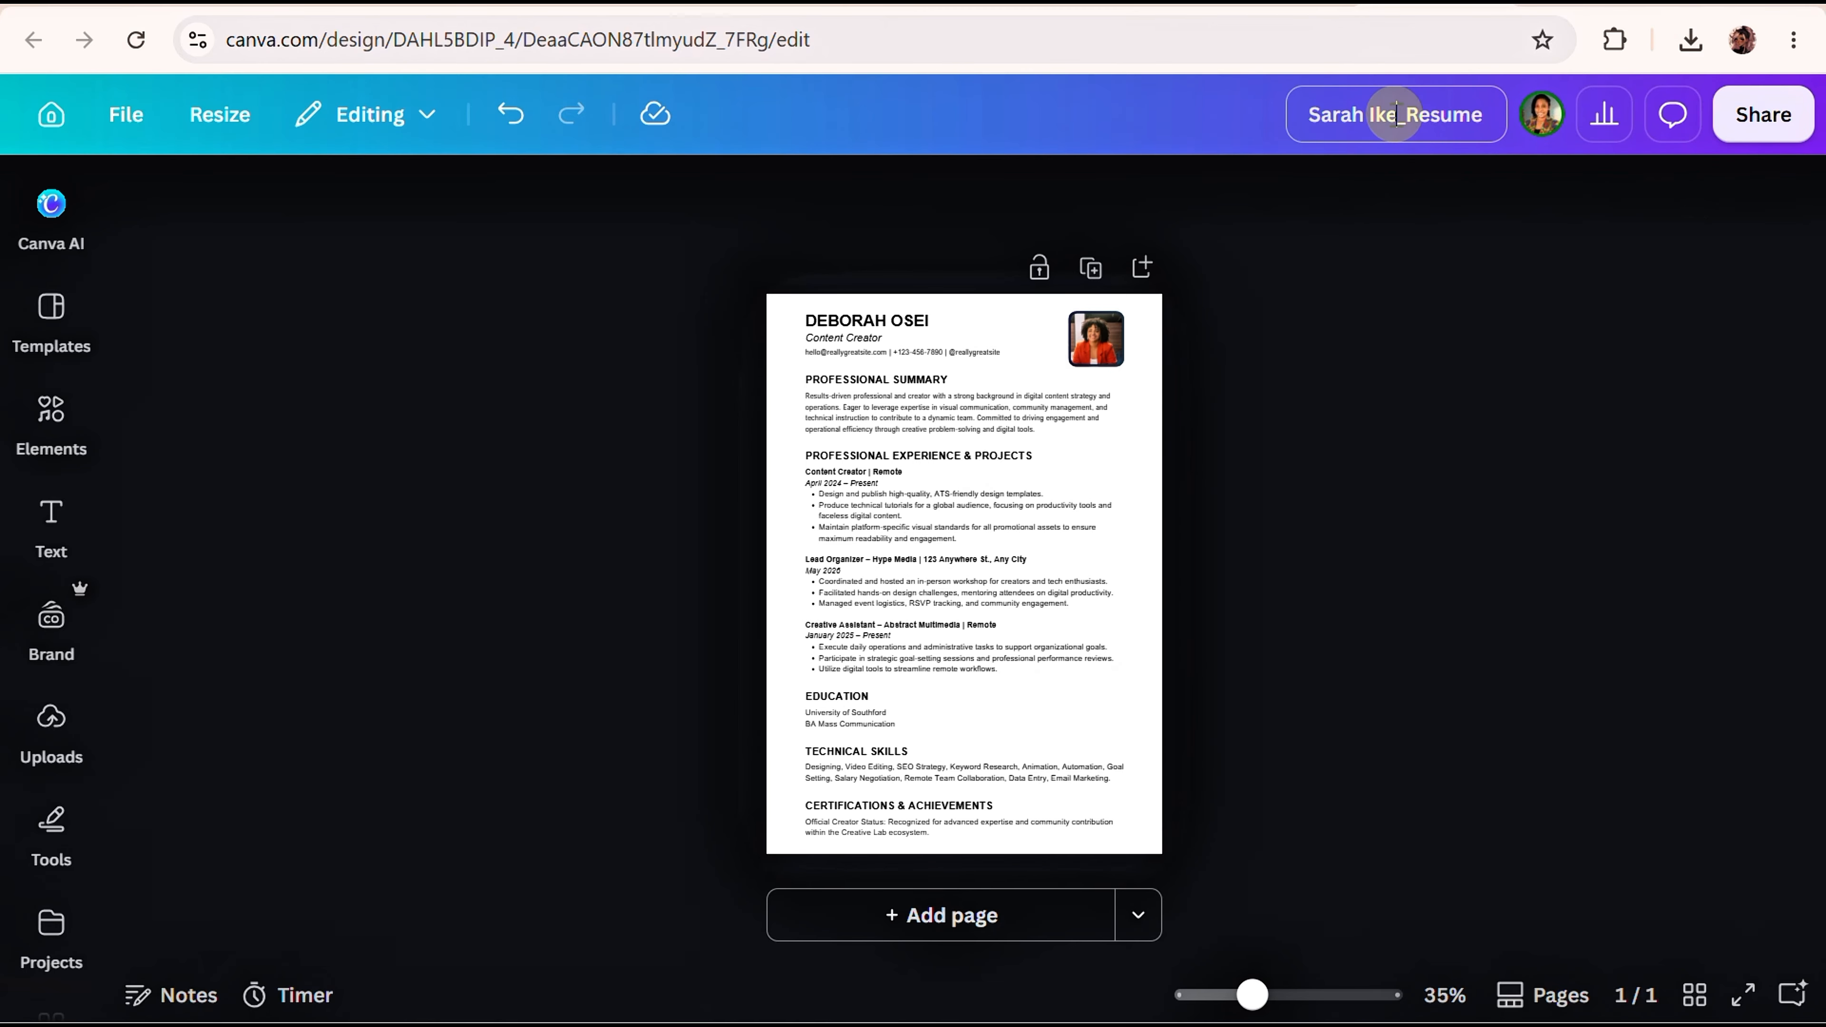
{"action": "left_click_drag", "start_coordinate": [1397, 115], "coordinate": [1306, 119]}
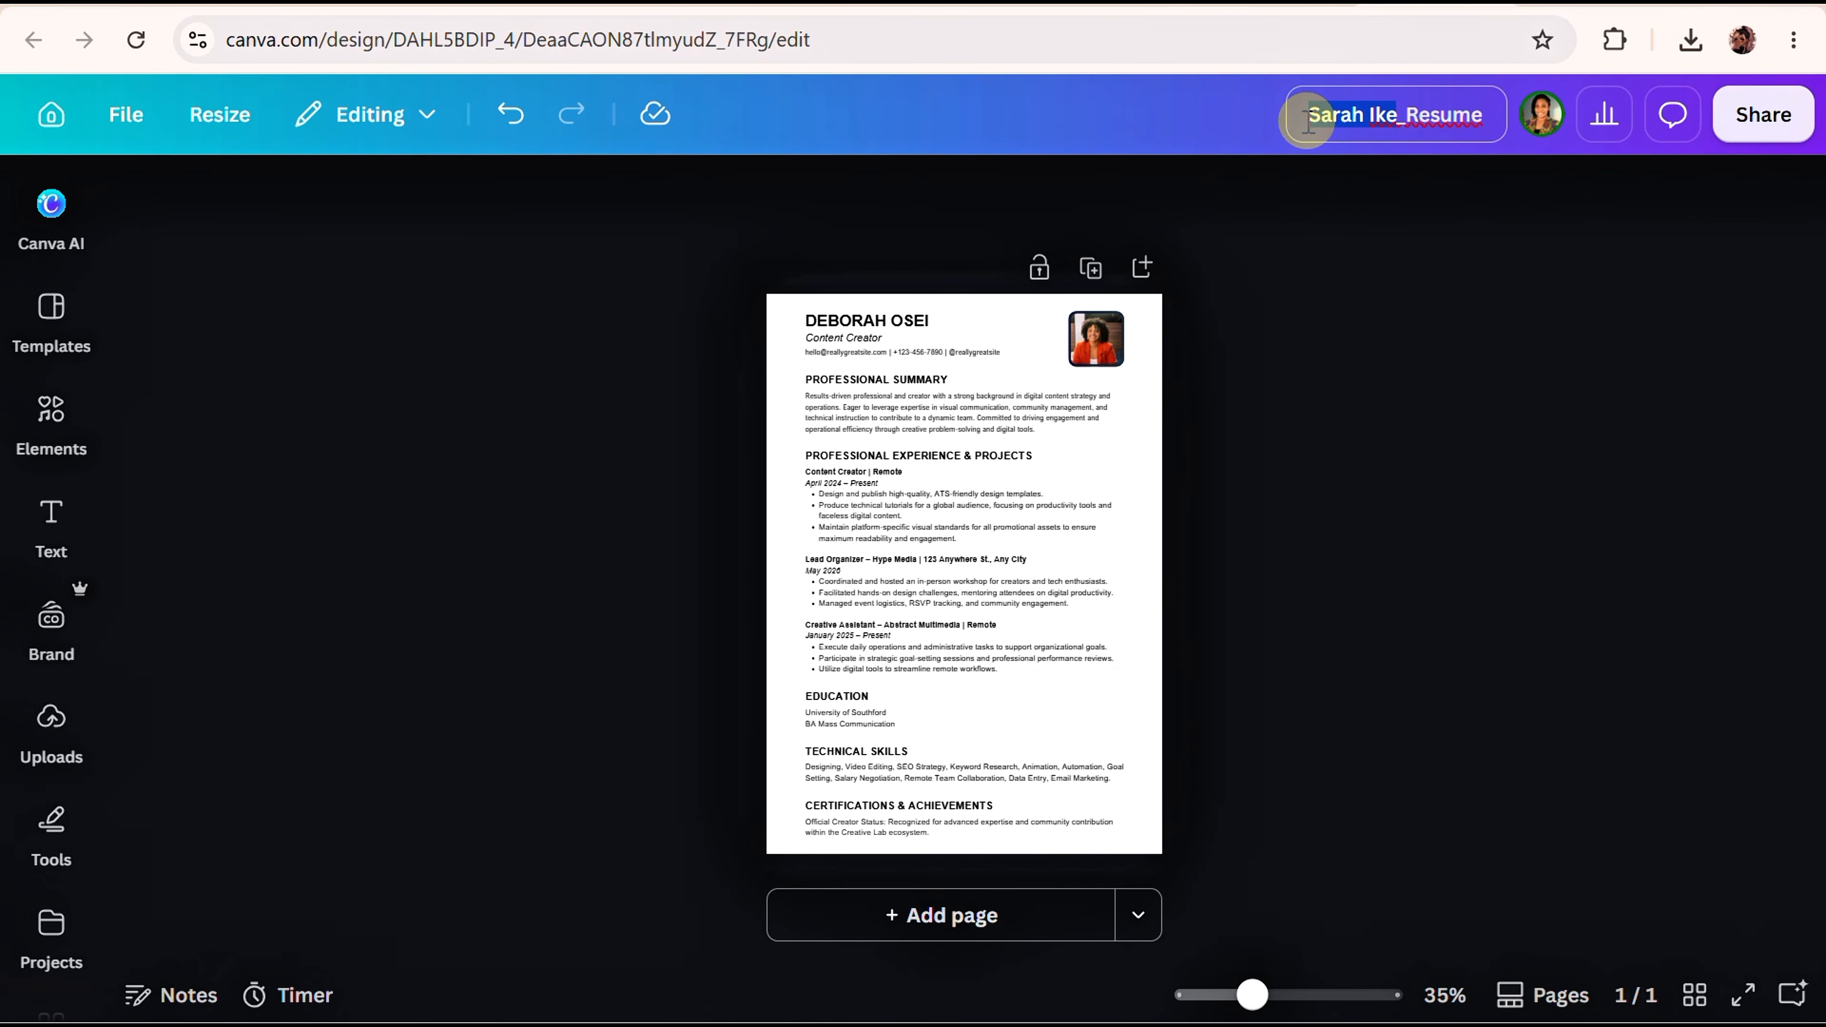
{"action": "left_click", "coordinate": [1268, 415]}
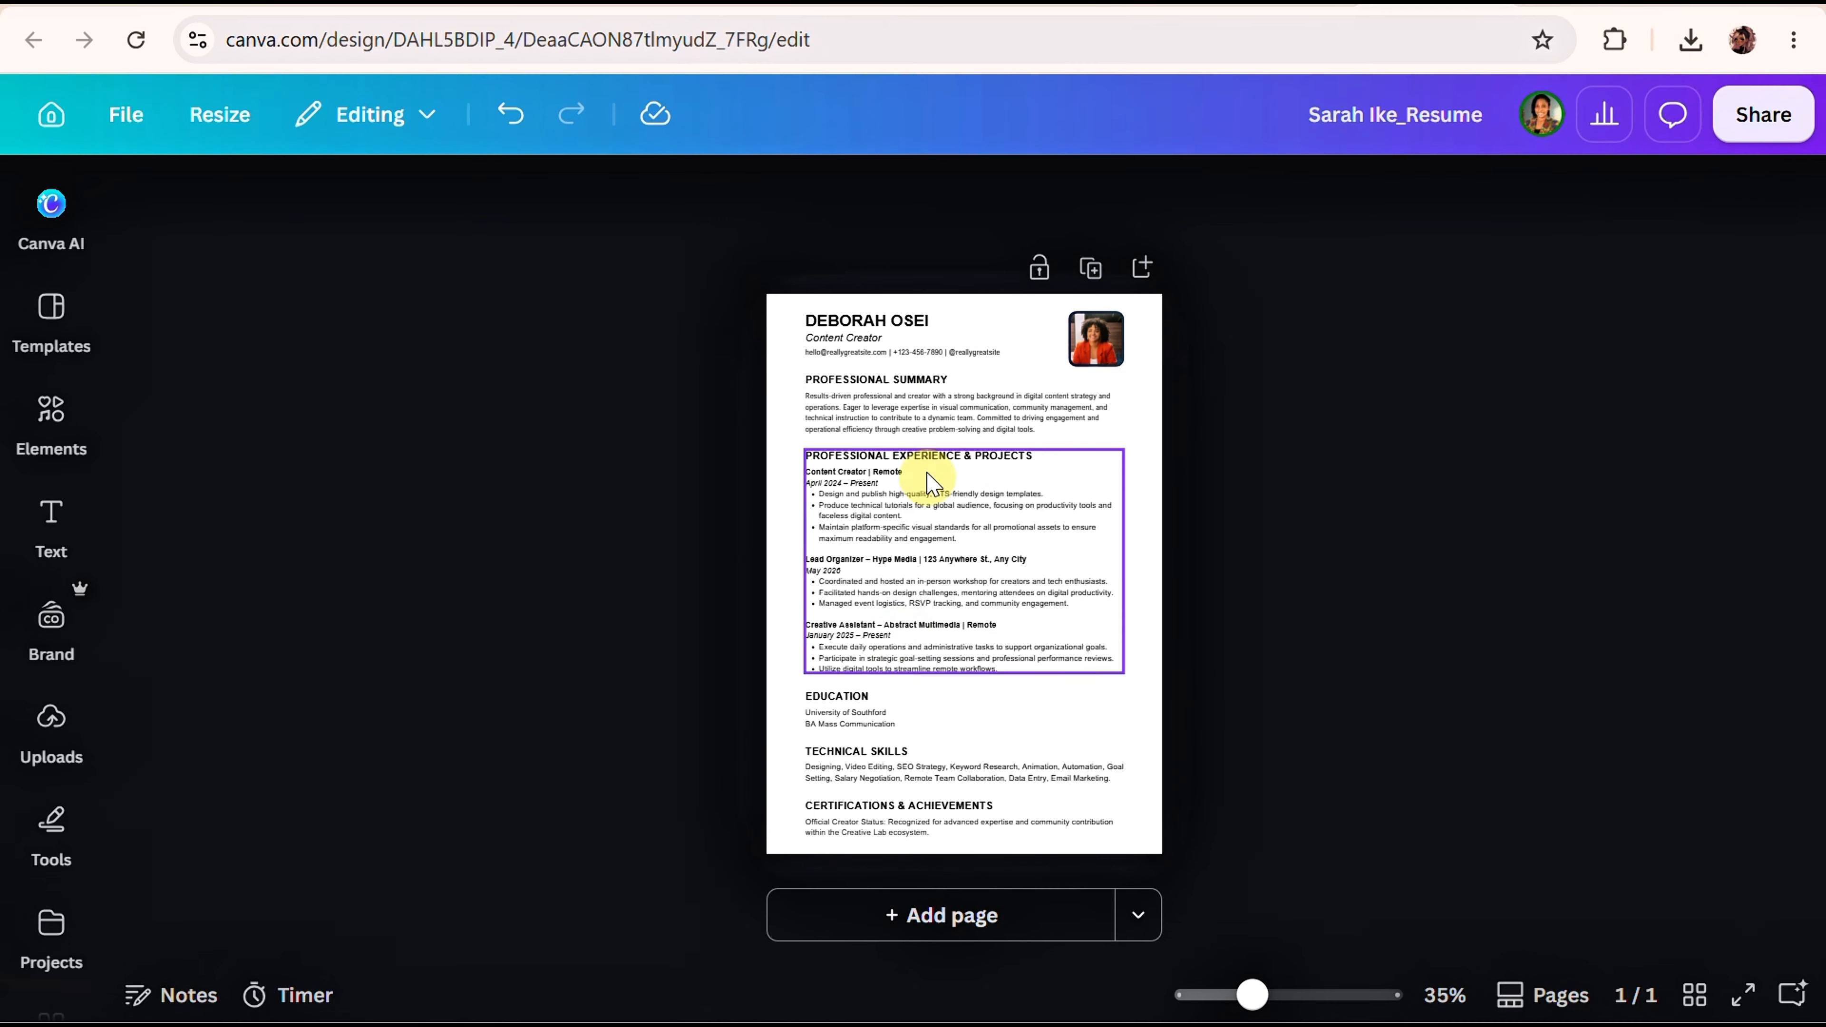
Replace the sample header name with the candidate's name in capitals.
{"action": "left_click", "coordinate": [897, 322]}
{"action": "left_click", "coordinate": [900, 324]}
{"action": "double_click", "coordinate": [899, 320]}
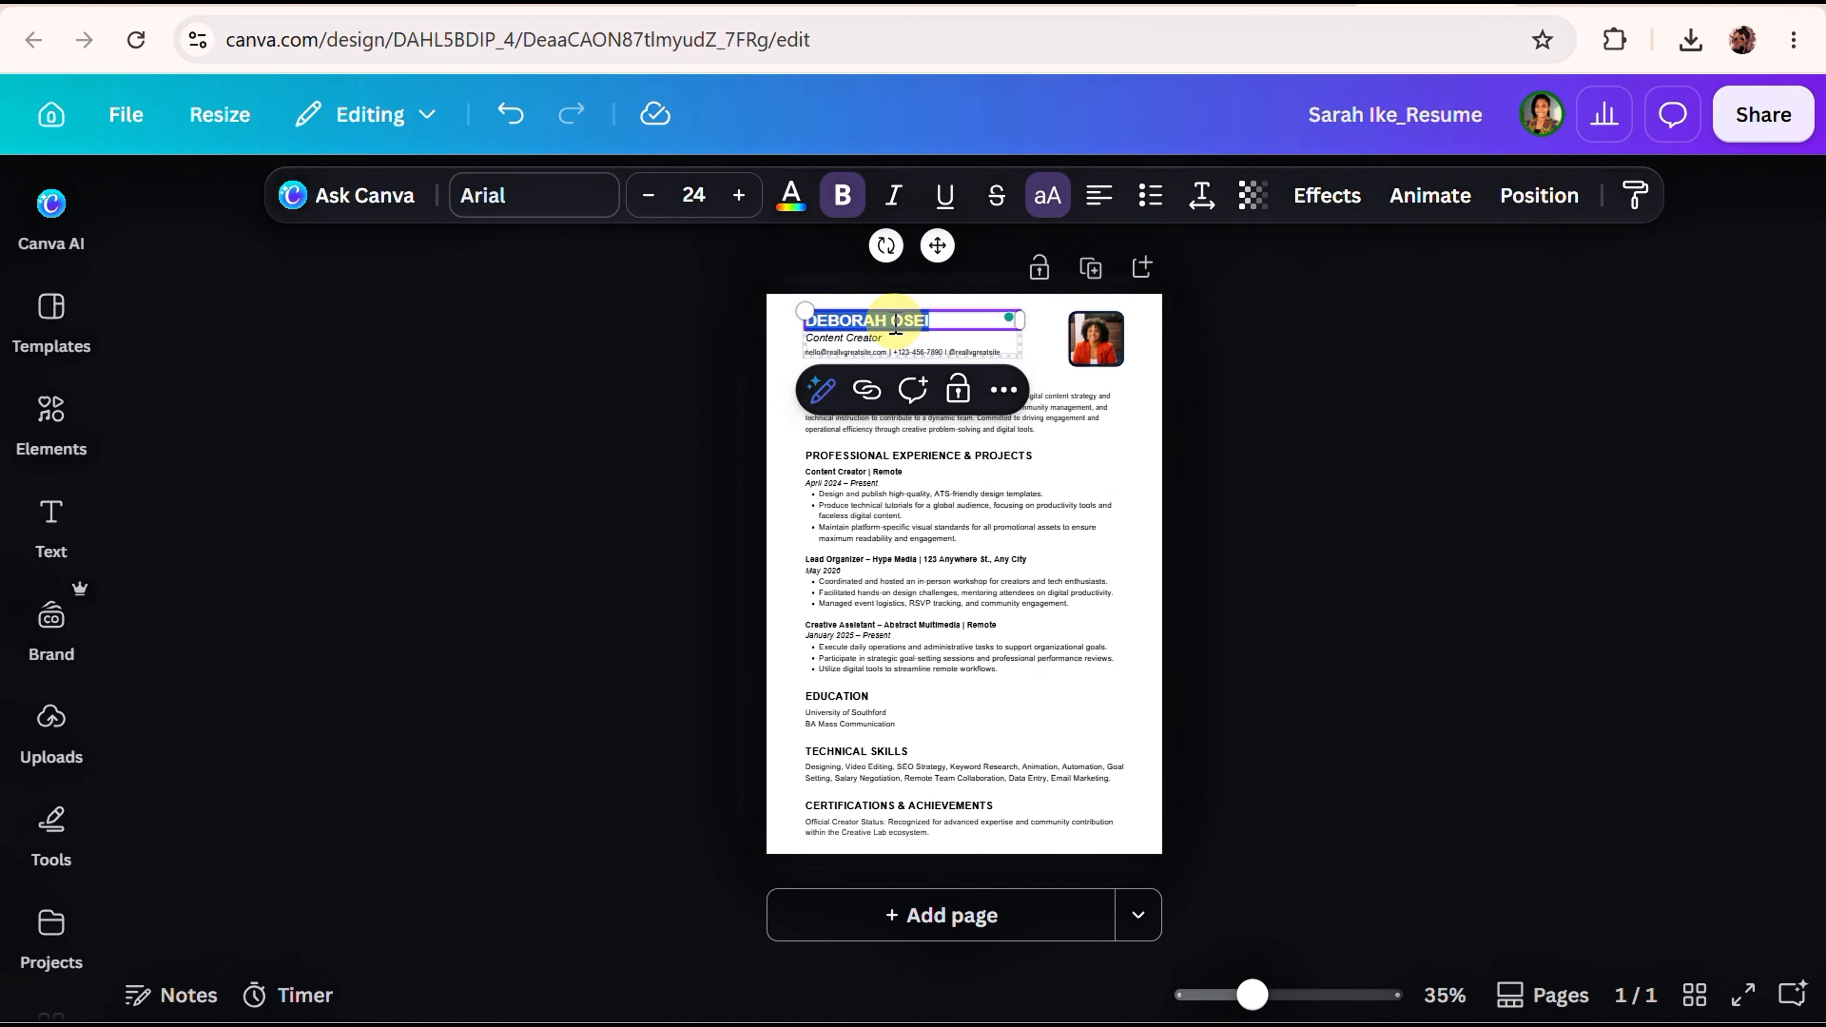
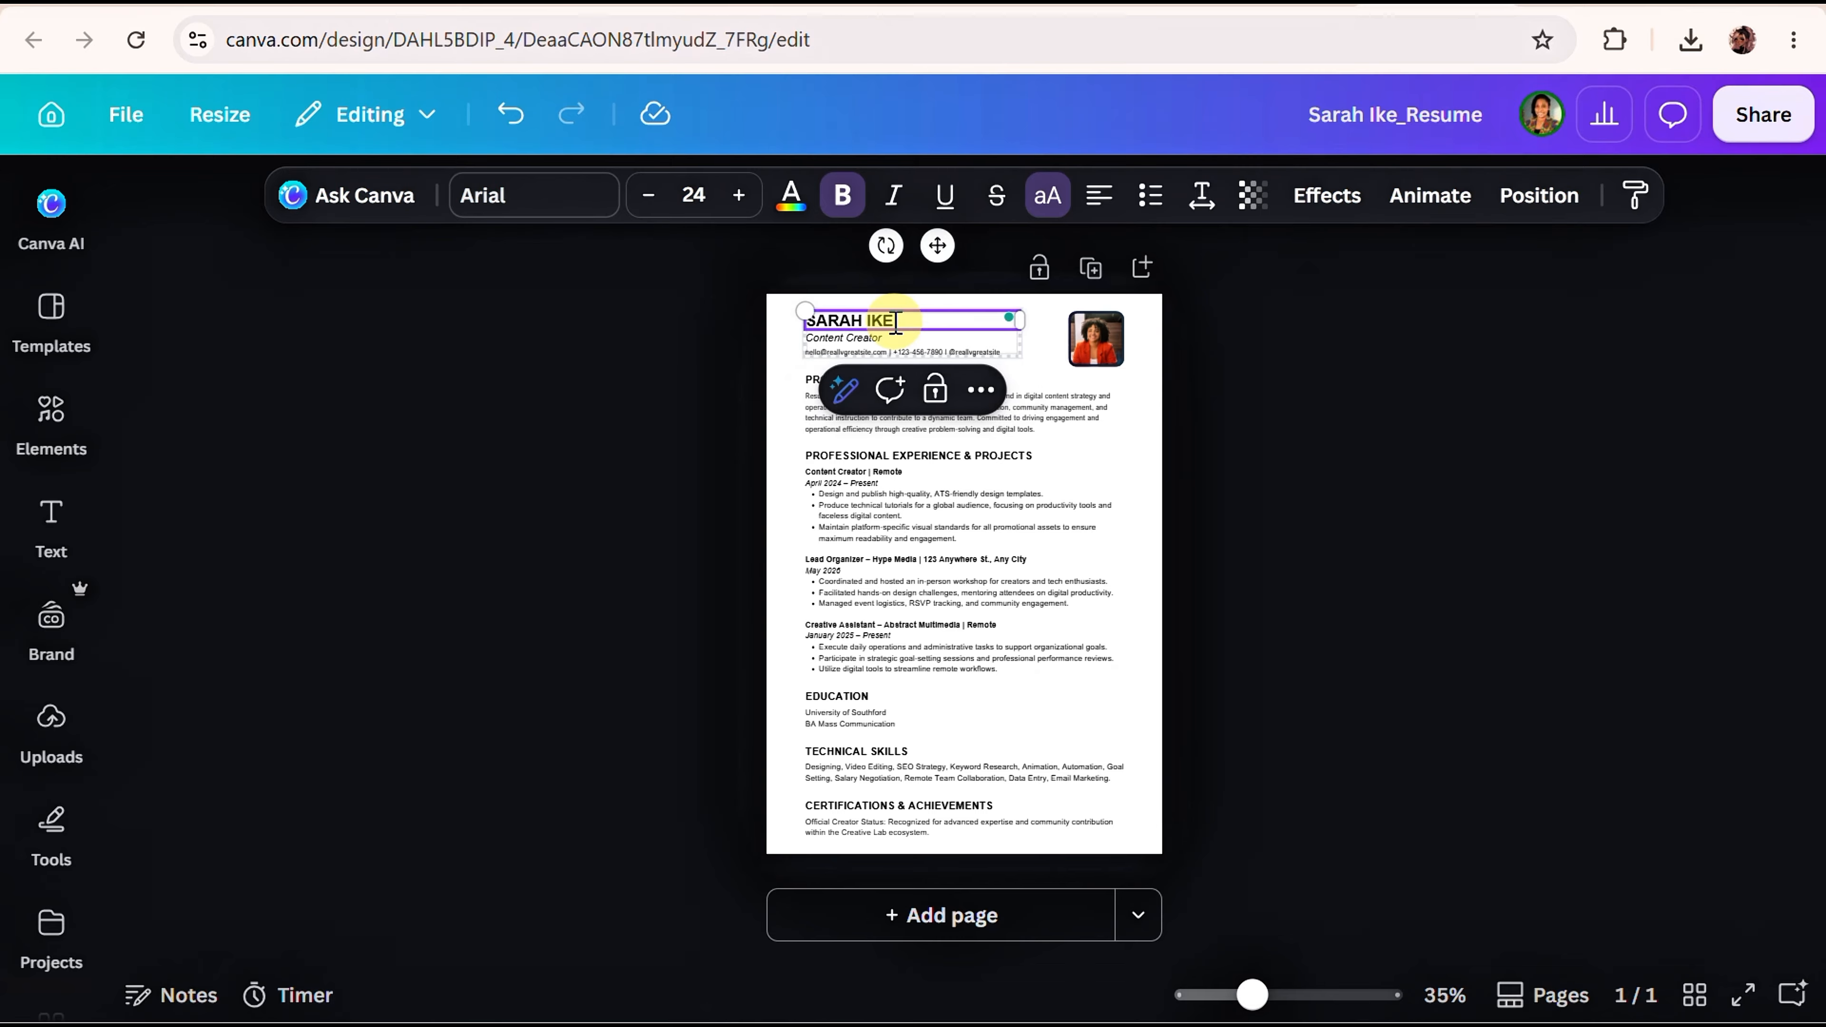
Change the job title line under the name to 'School Teacher'.
{"action": "left_click", "coordinate": [940, 334]}
{"action": "double_click", "coordinate": [940, 337]}
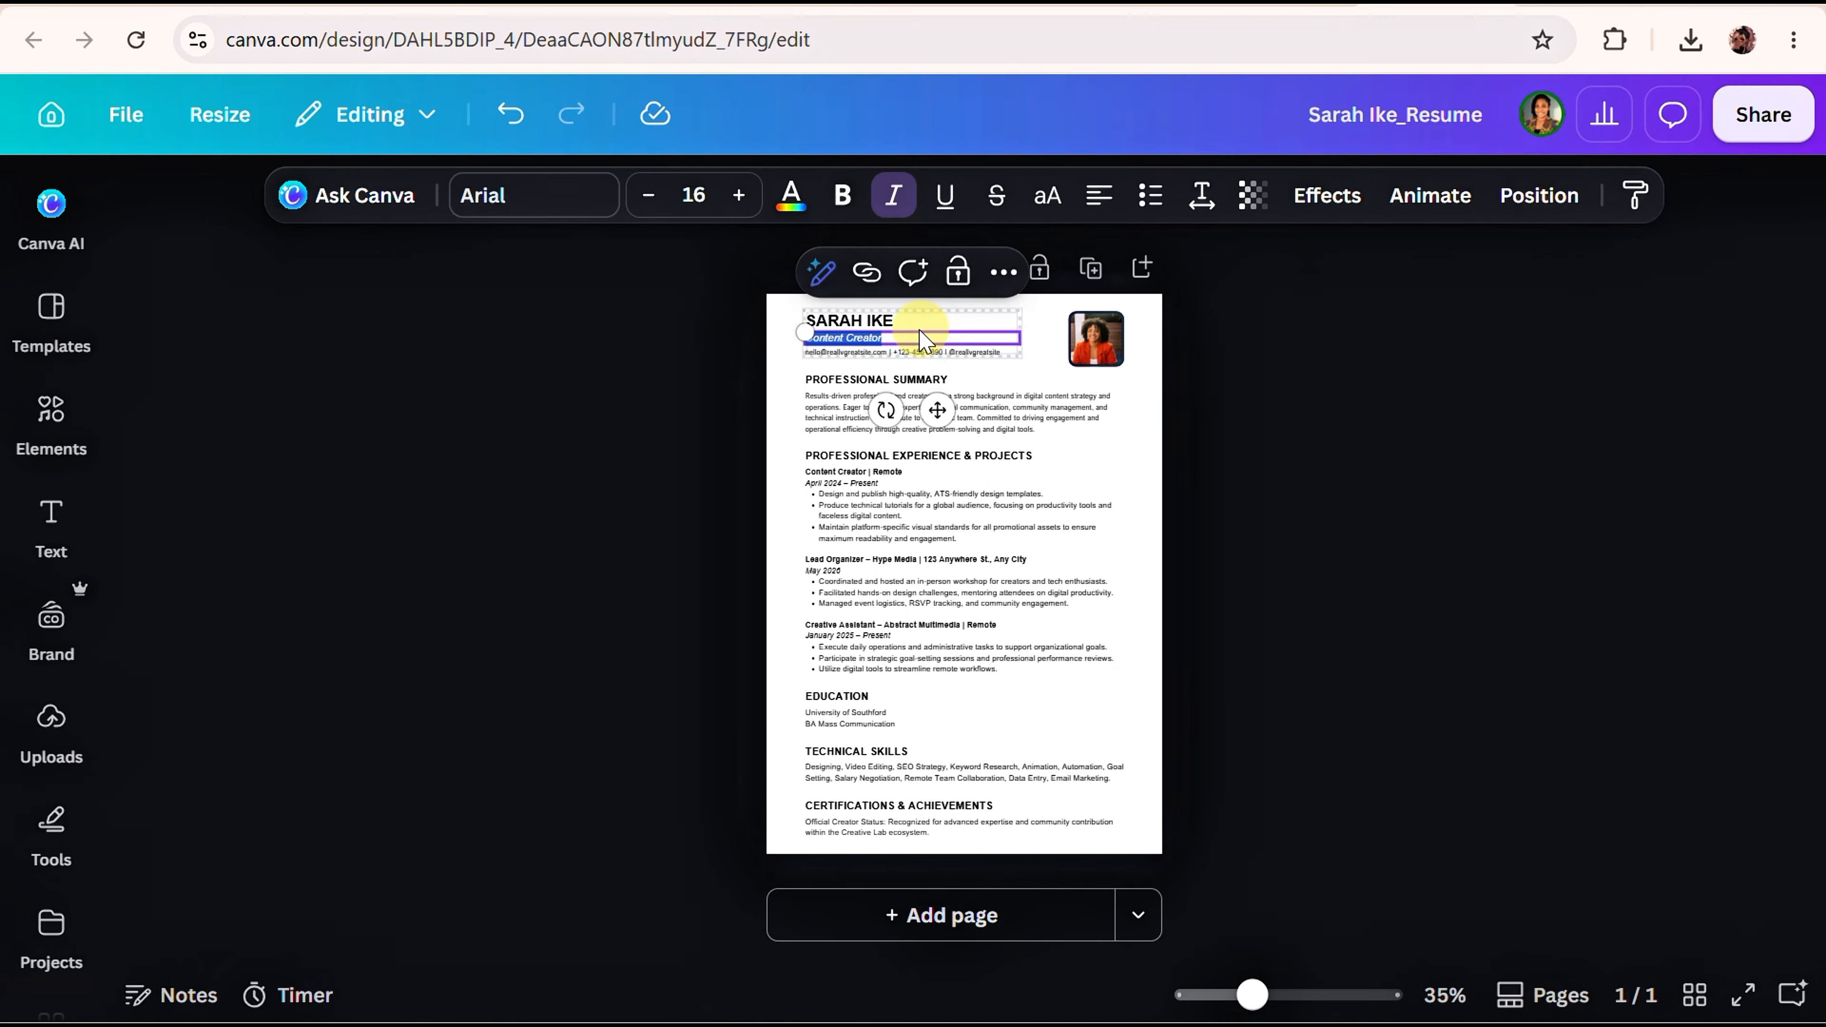
{"action": "key", "text": "BackSpace"}
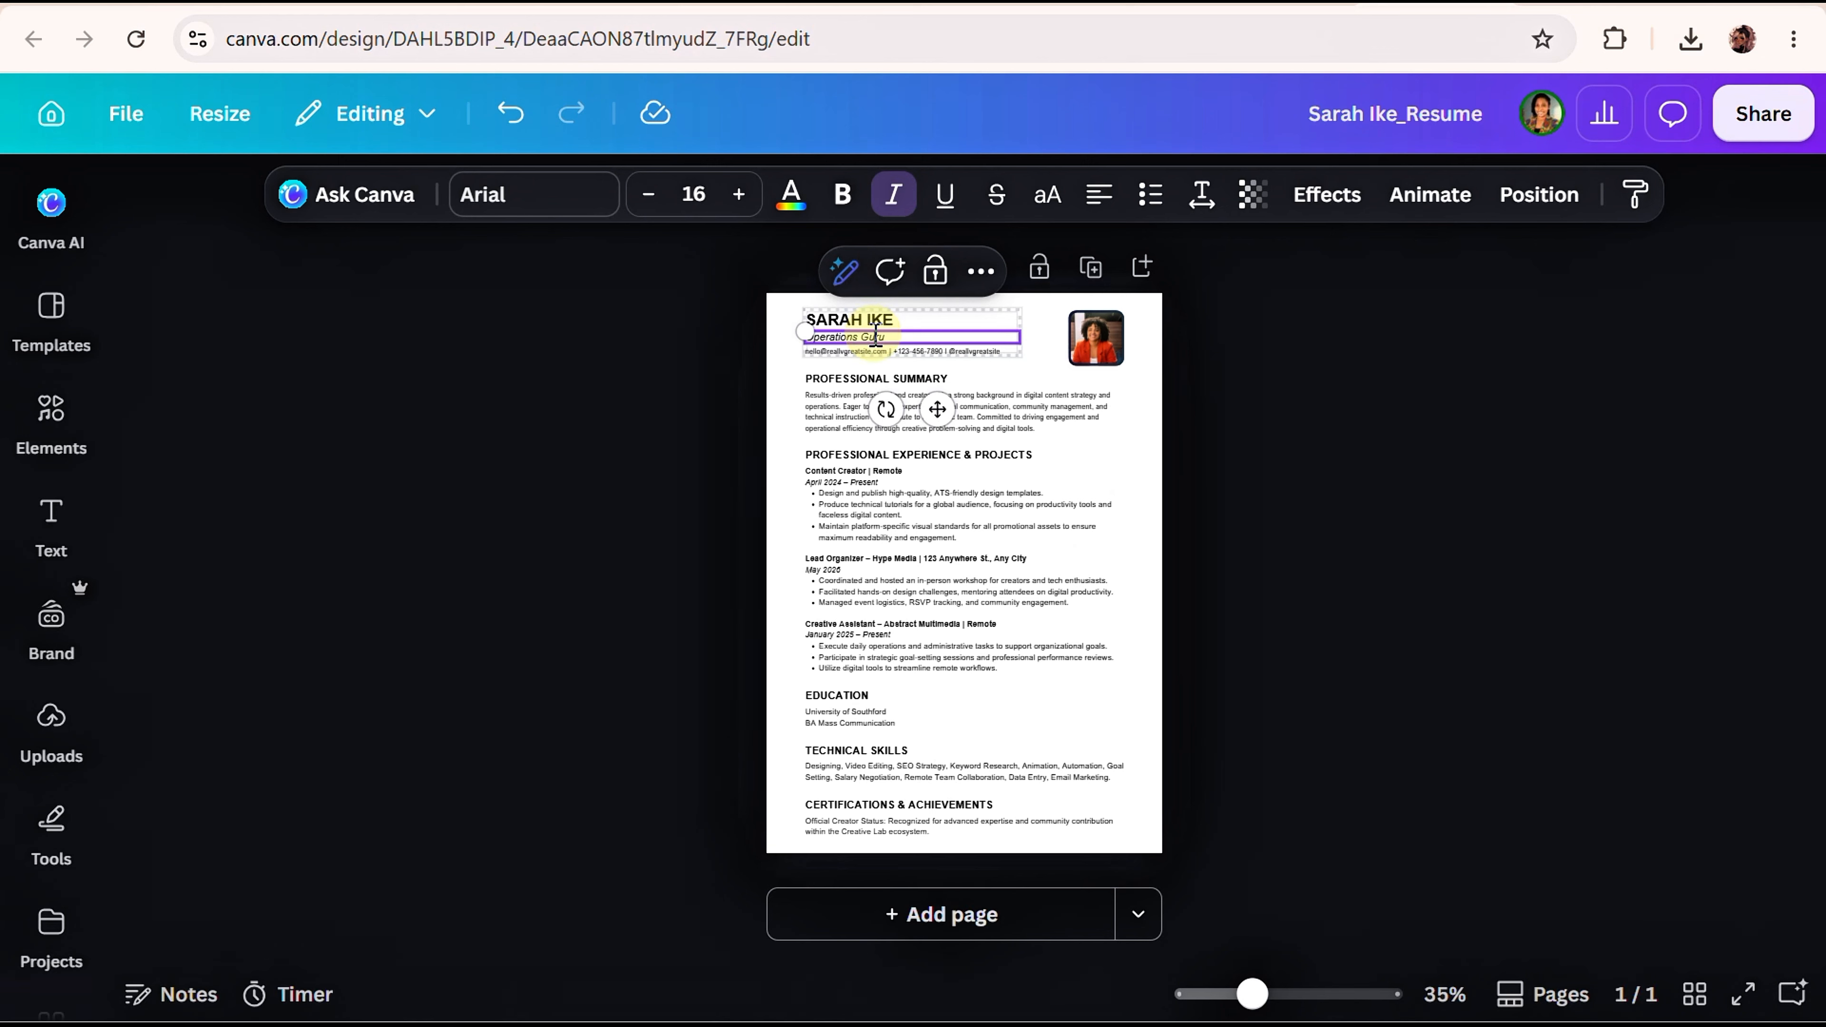
{"action": "left_click_drag", "start_coordinate": [875, 337], "coordinate": [859, 325]}
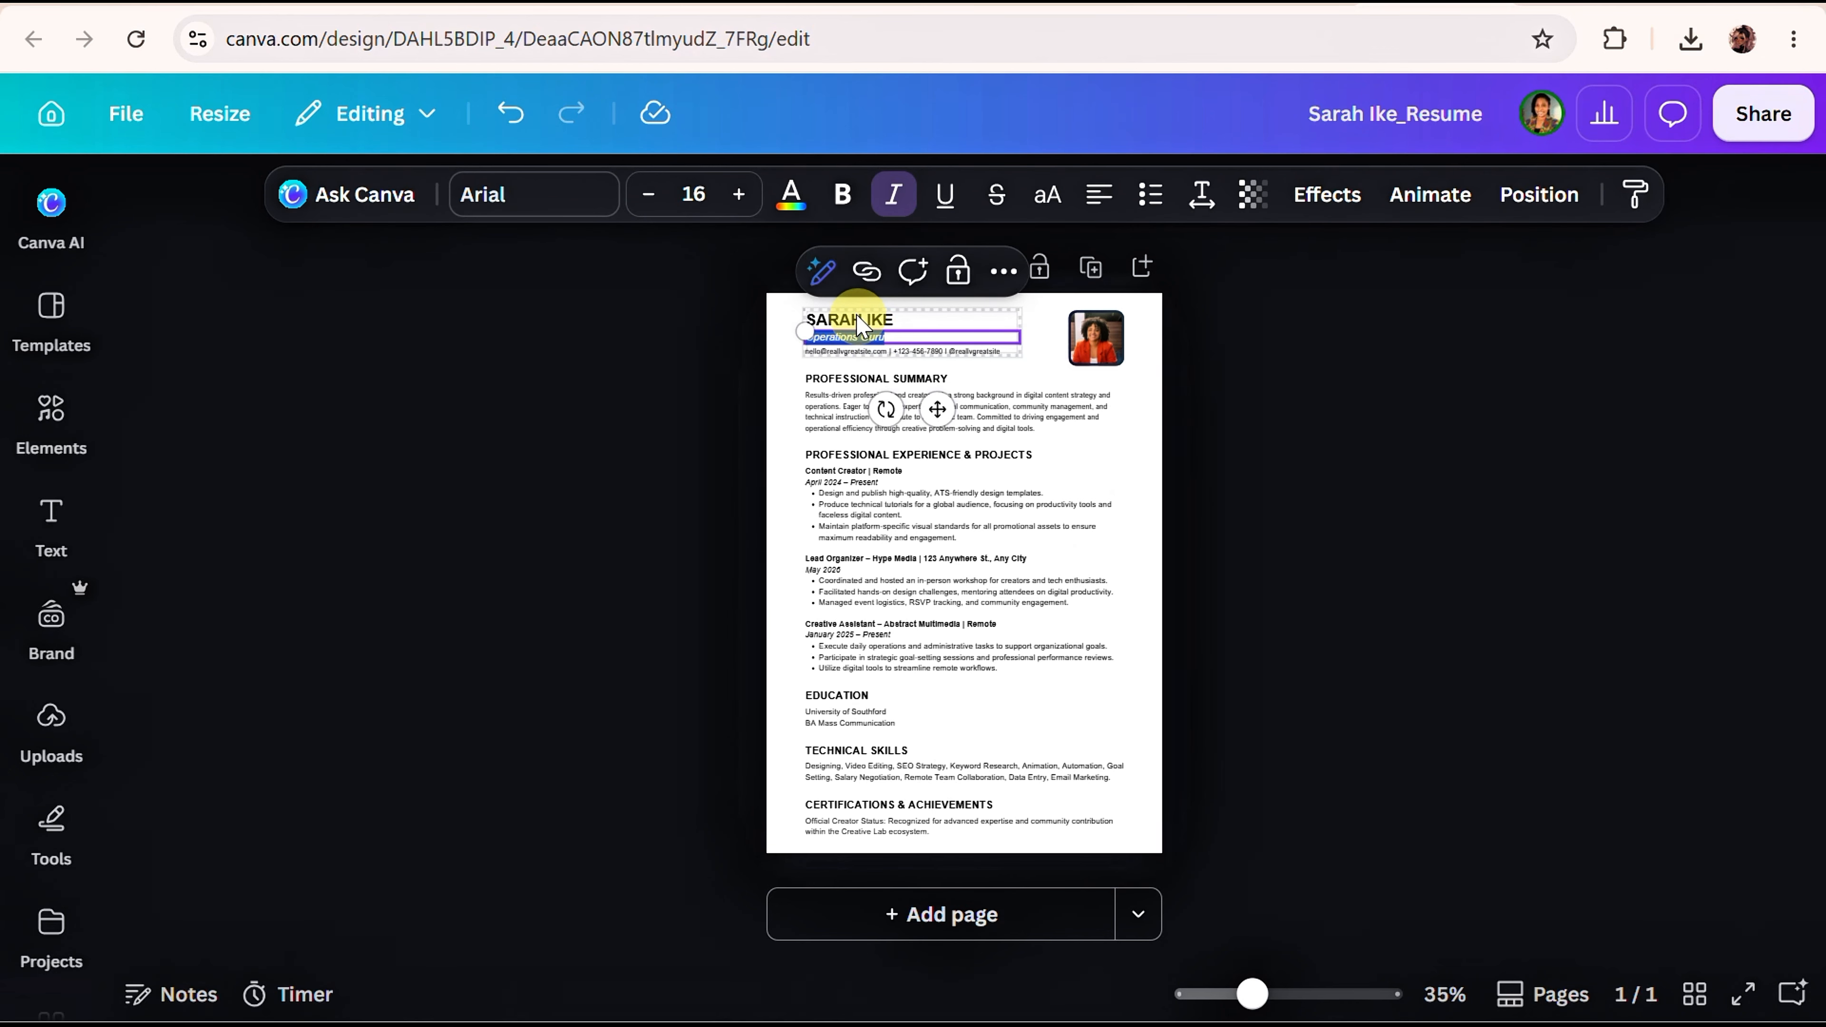
{"action": "type", "text": "Sch"}
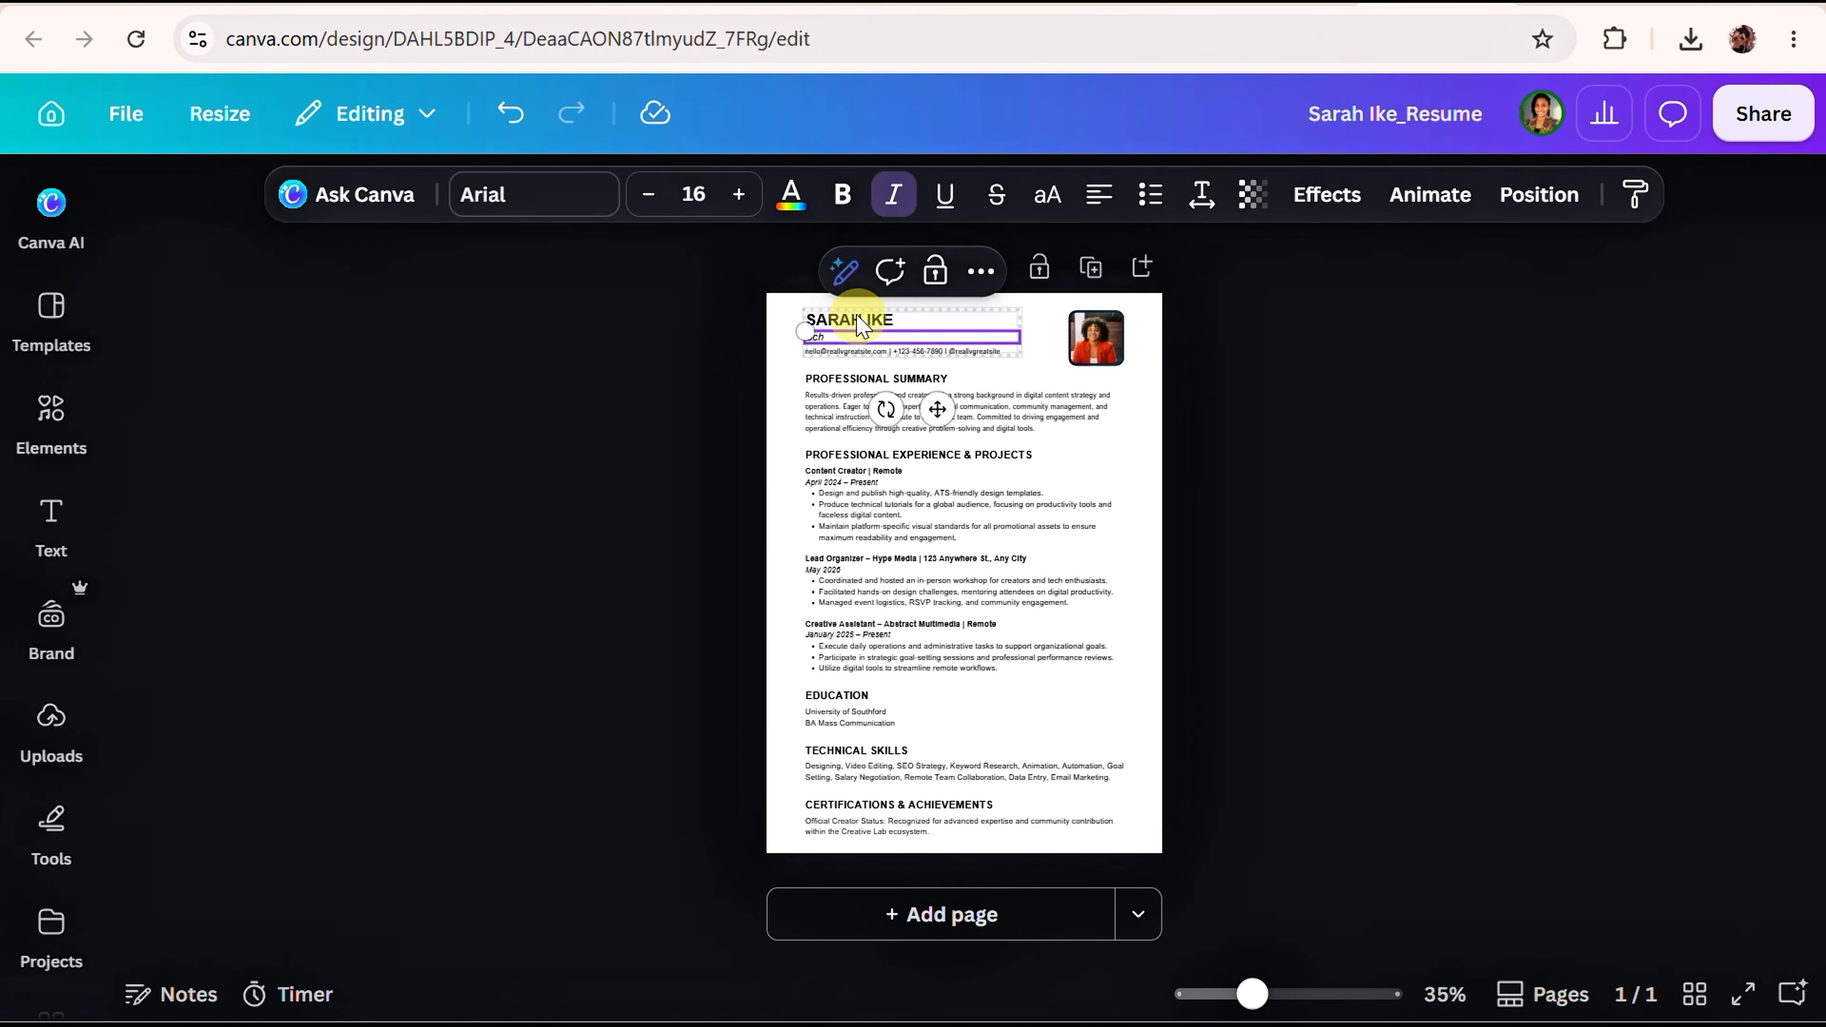
{"action": "type", "text": "ool Teacher"}
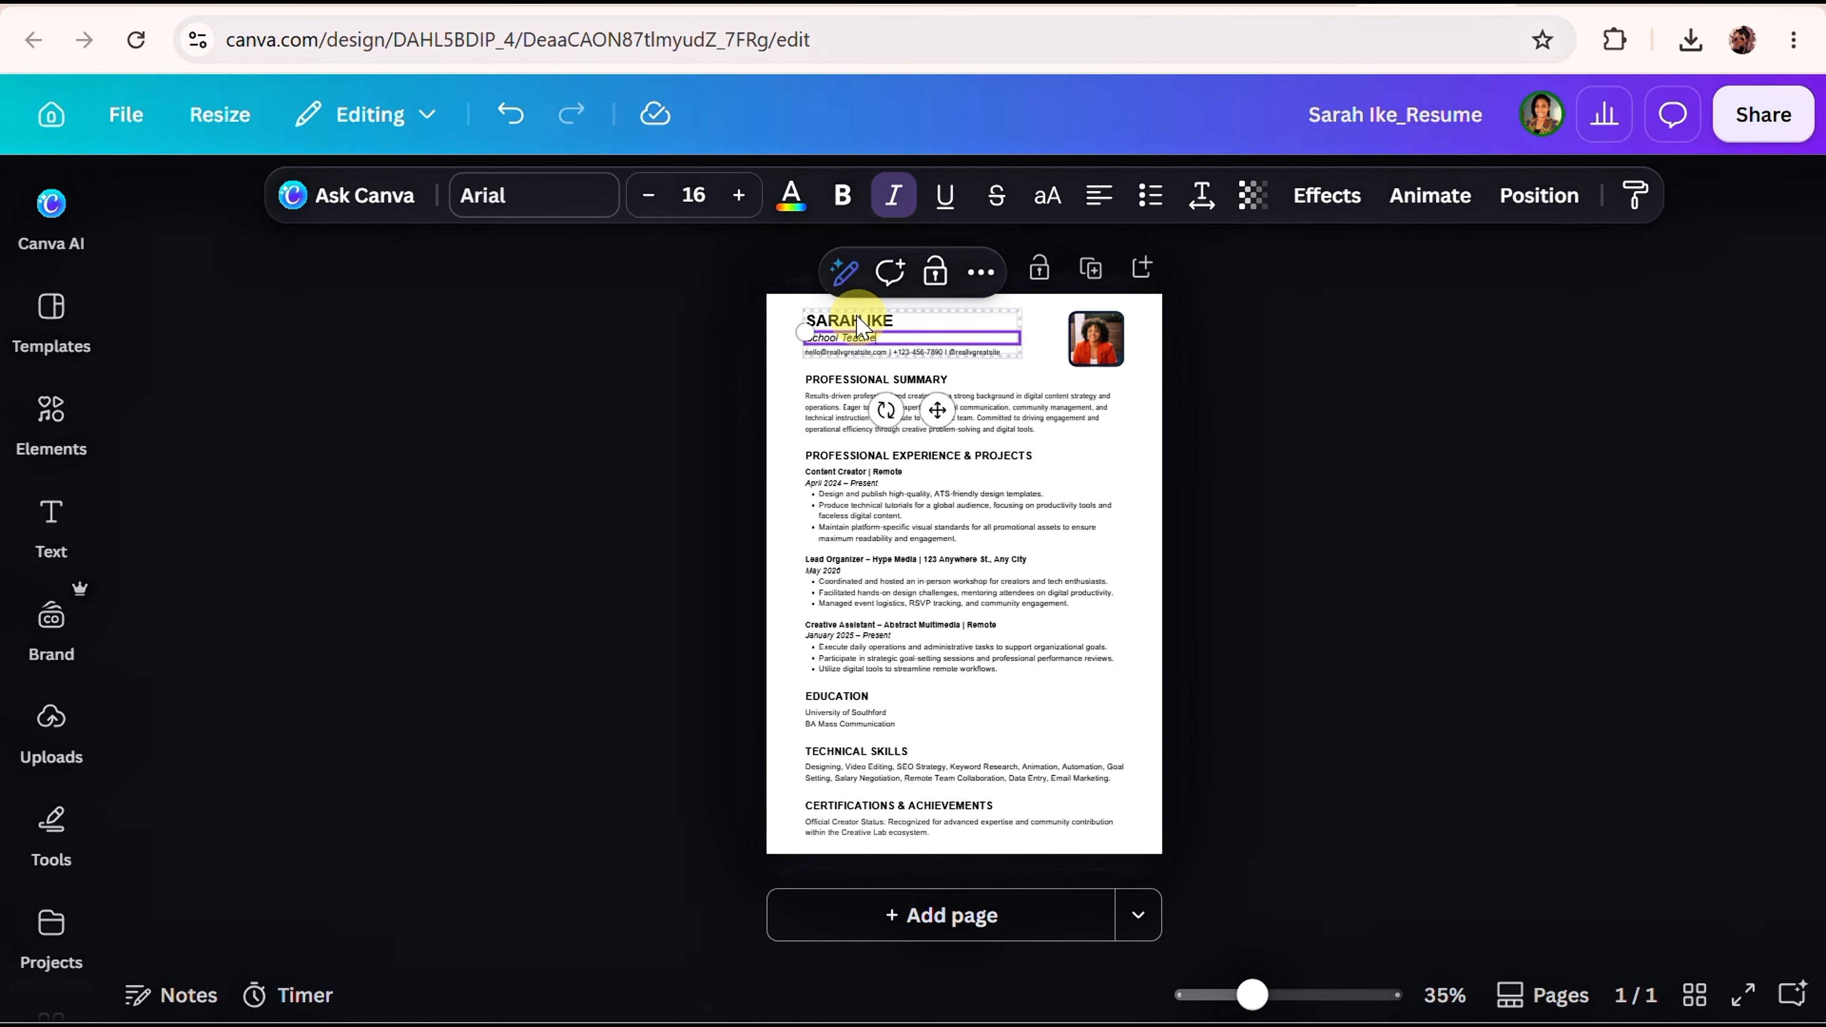
{"action": "left_click", "coordinate": [1138, 539]}
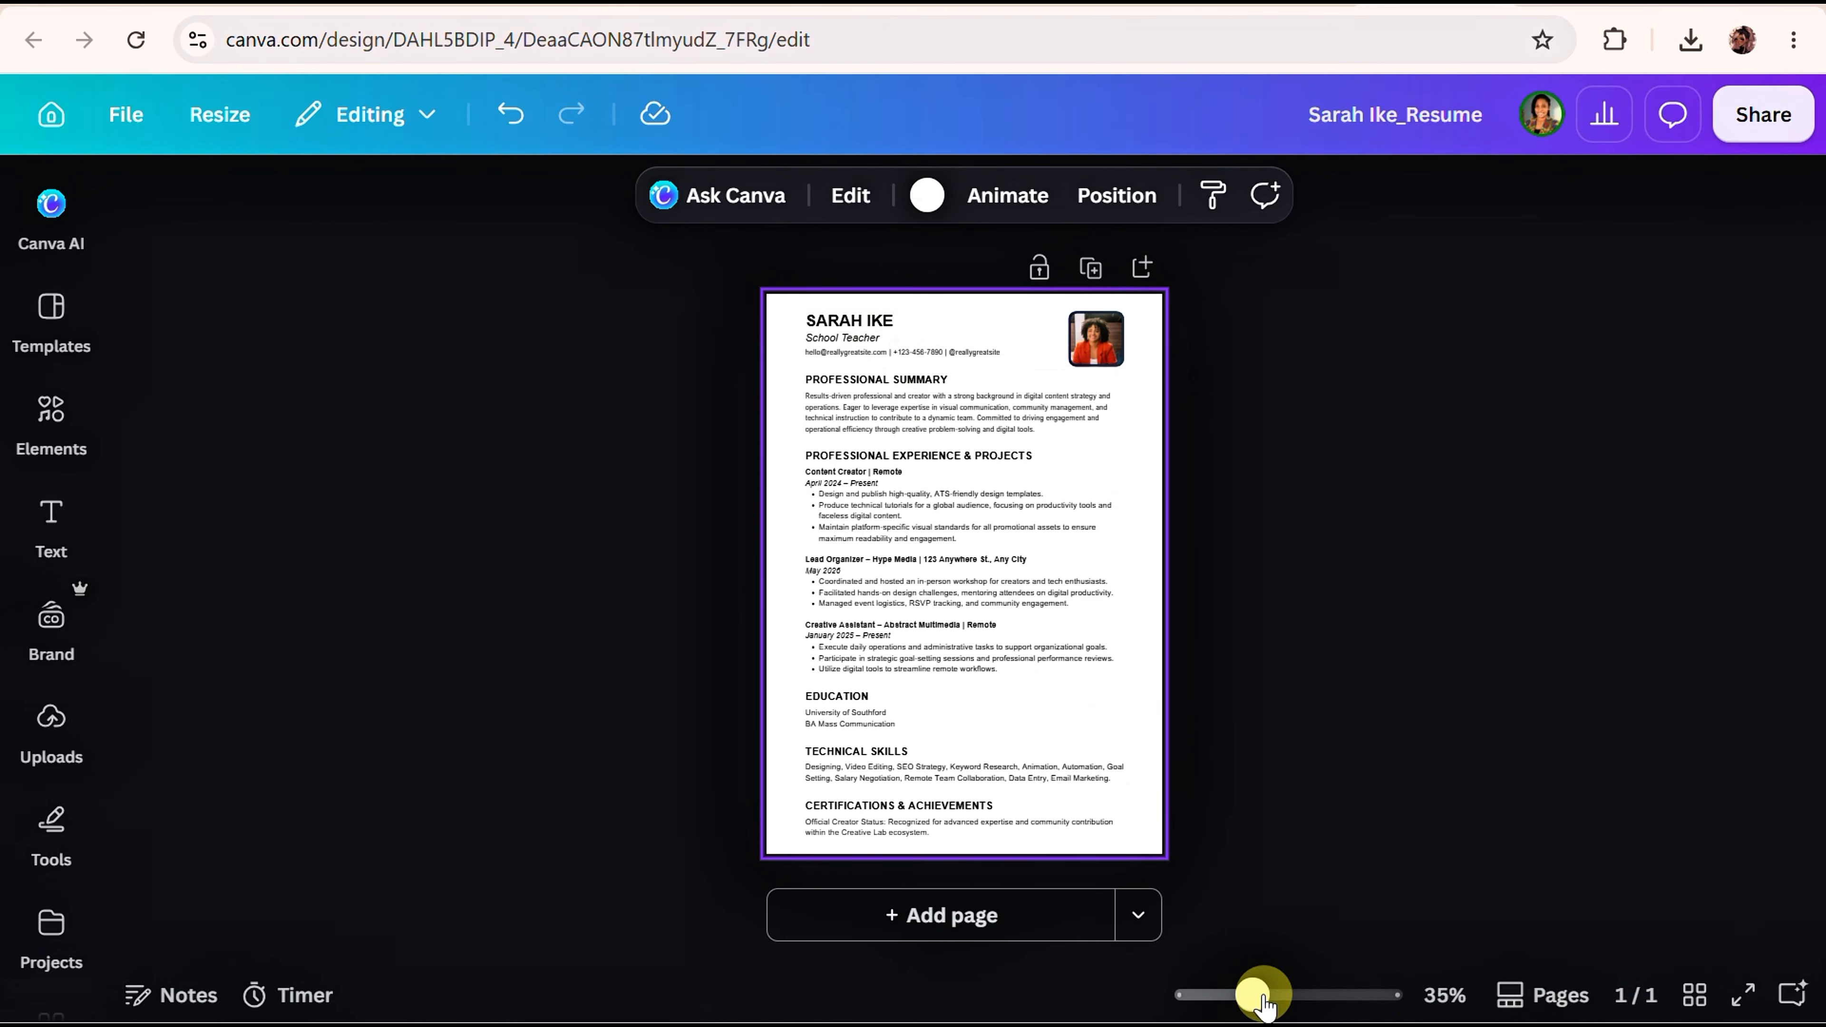
{"action": "left_click_drag", "start_coordinate": [1256, 994], "coordinate": [1307, 995]}
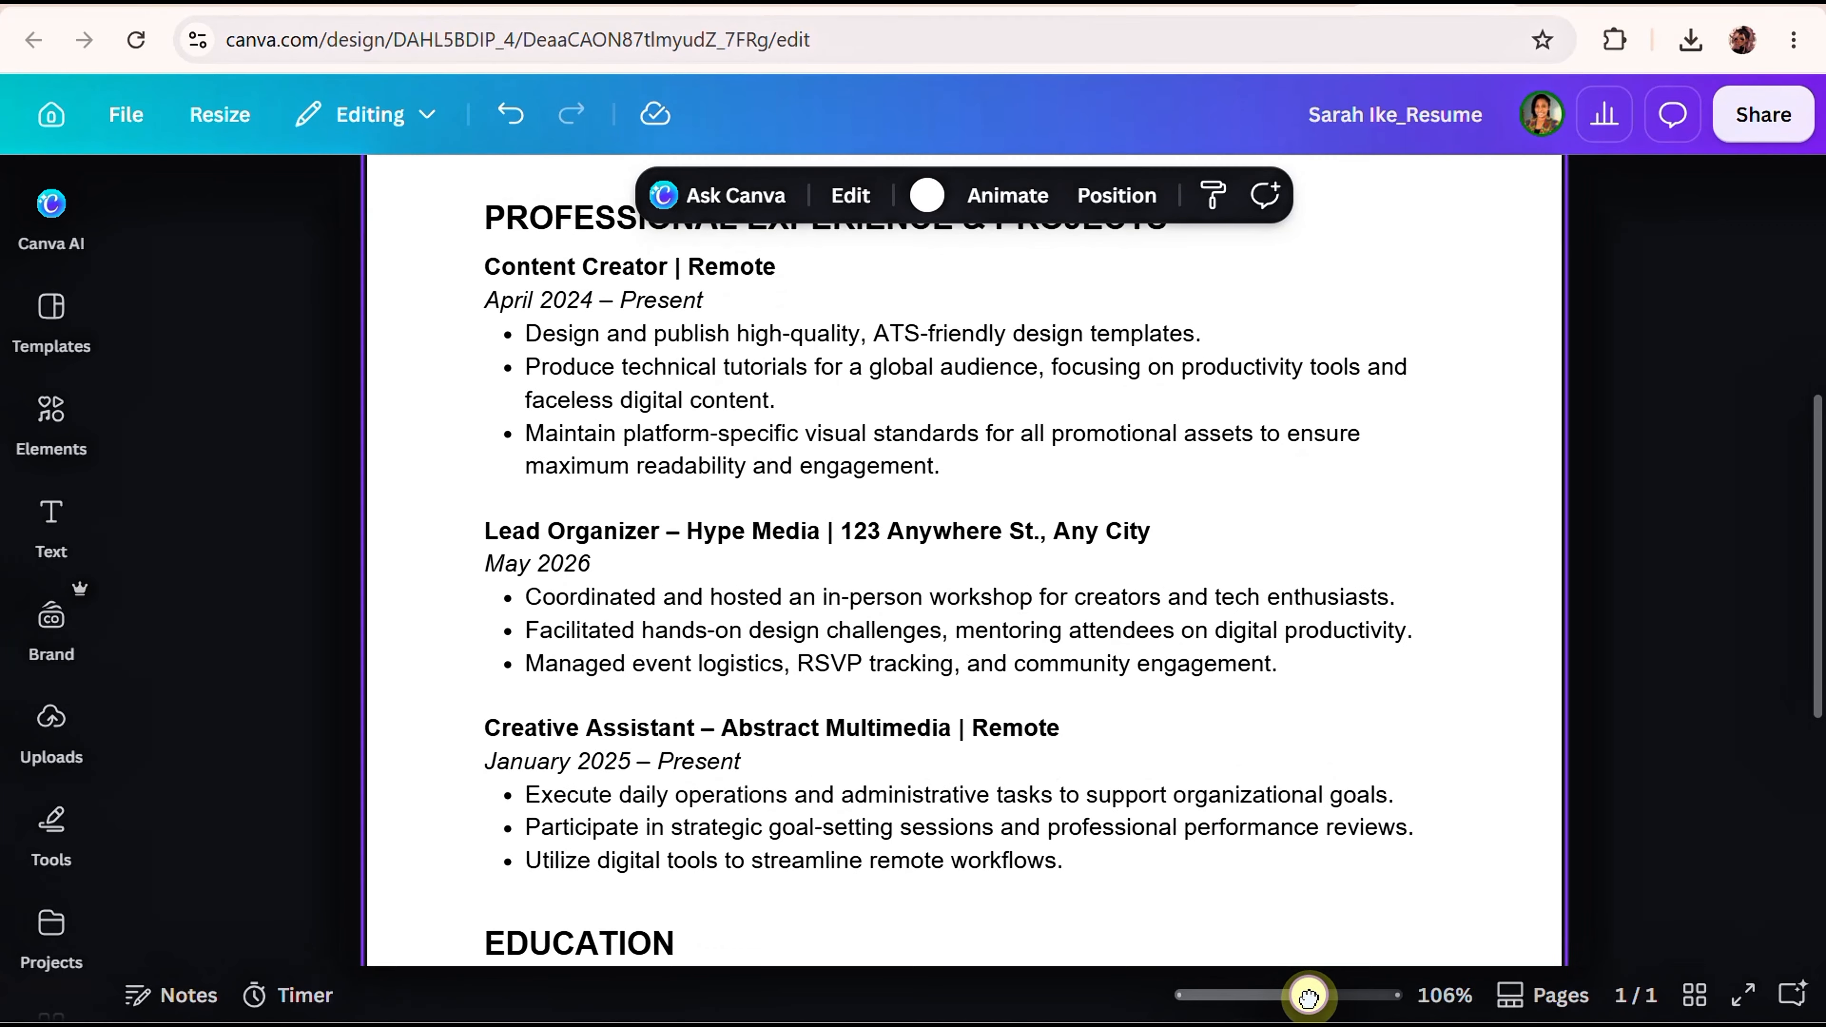
{"action": "scroll", "coordinate": [1225, 855], "scroll_direction": "up", "scroll_amount": 3}
{"action": "scroll", "coordinate": [1220, 783], "scroll_direction": "up", "scroll_amount": 1}
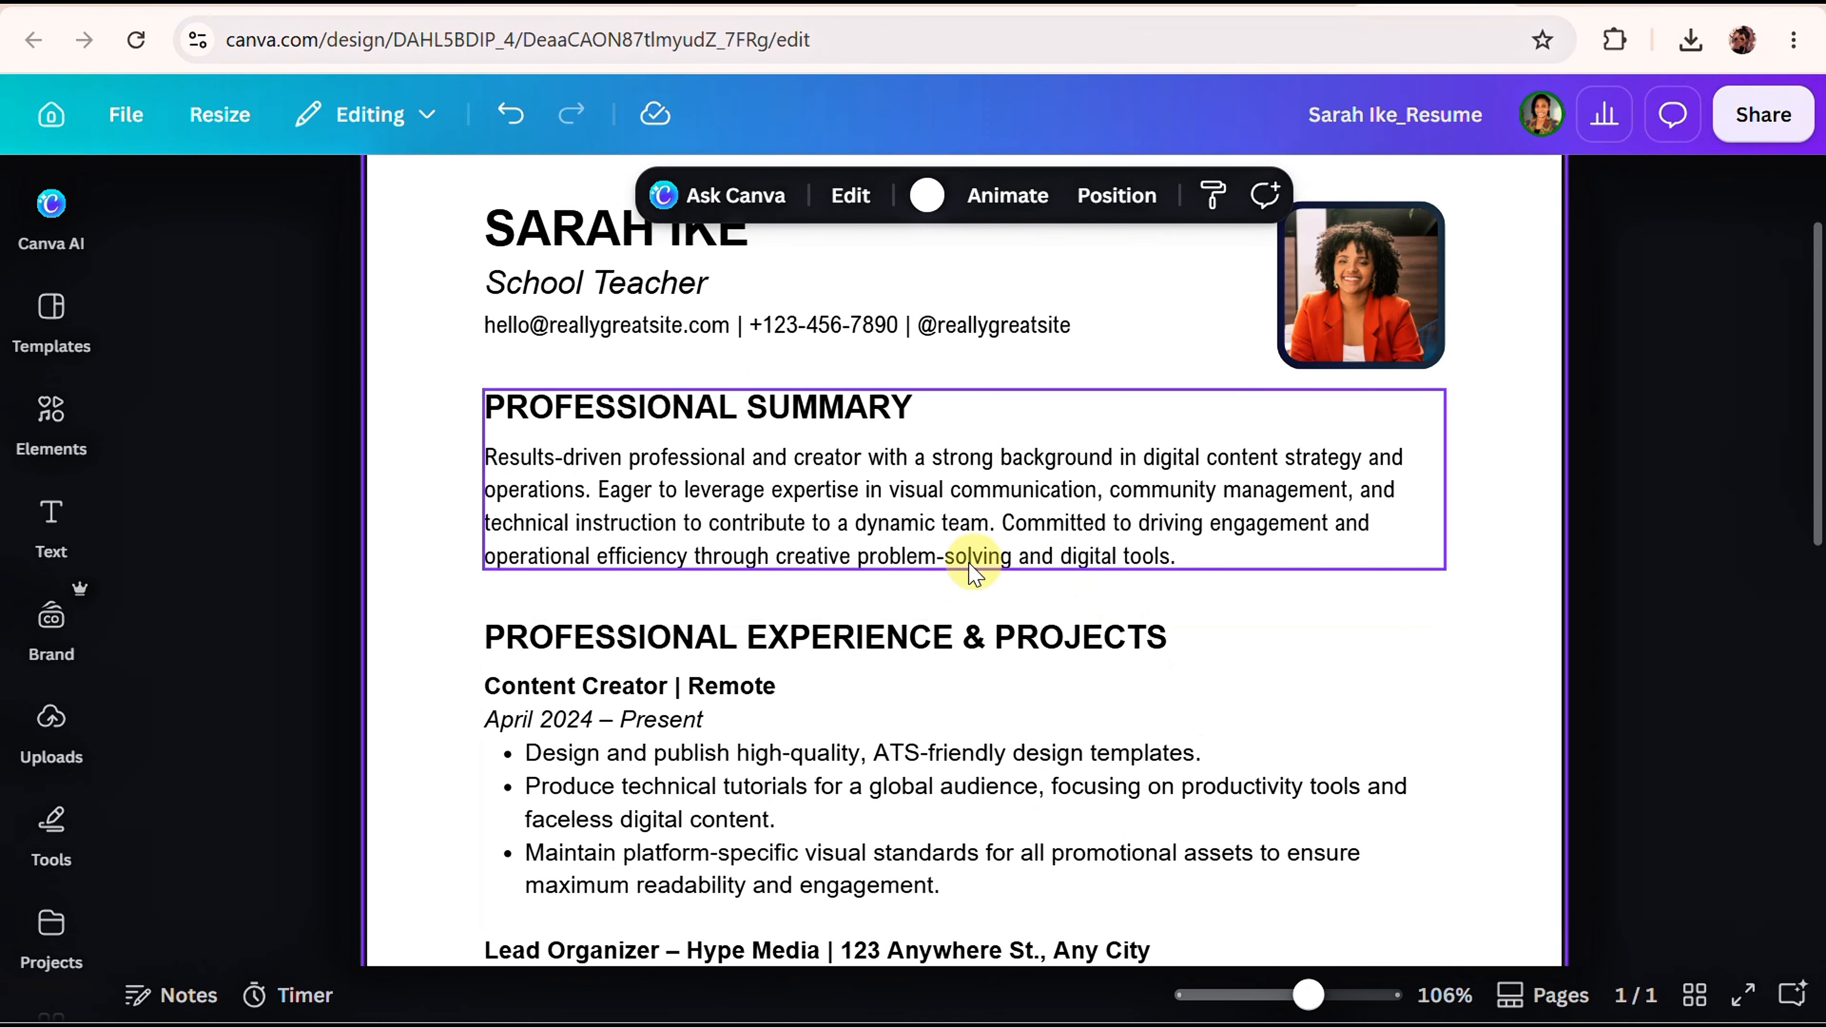
{"action": "left_click", "coordinate": [658, 331]}
{"action": "scroll", "coordinate": [656, 432], "scroll_direction": "up", "scroll_amount": 2}
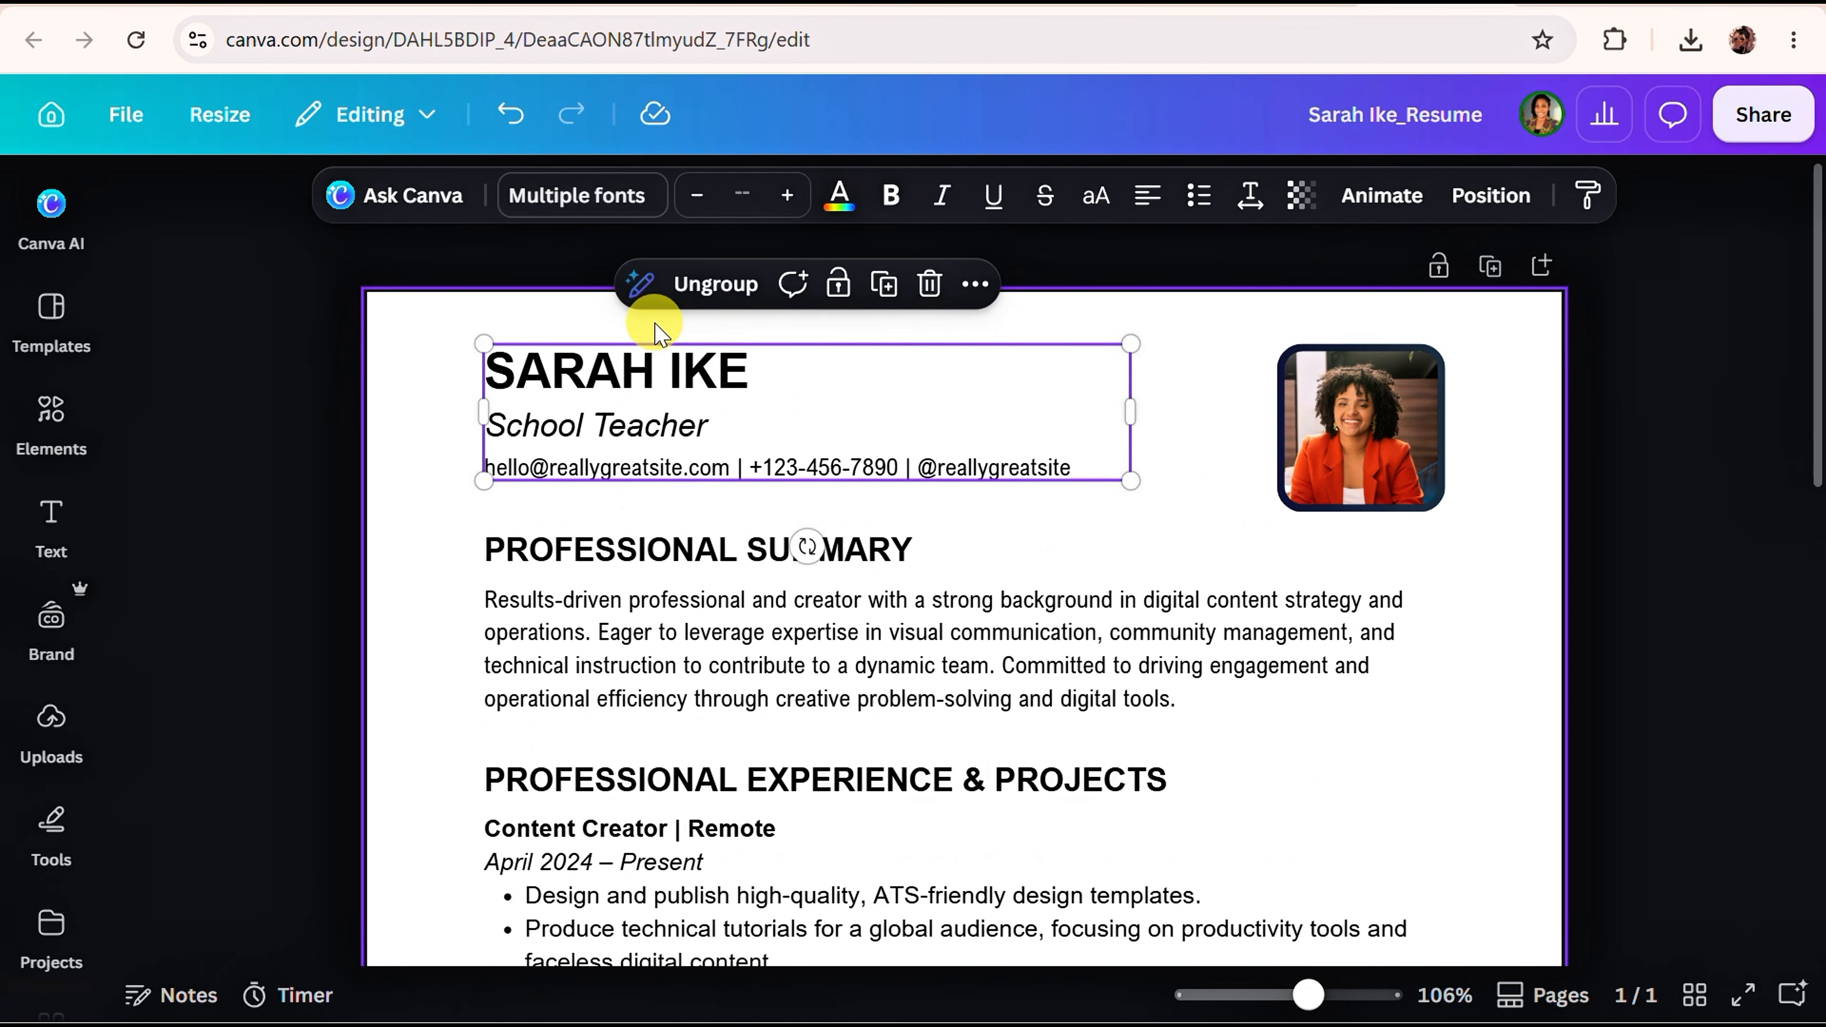
{"action": "left_click", "coordinate": [684, 481]}
{"action": "left_click", "coordinate": [685, 476]}
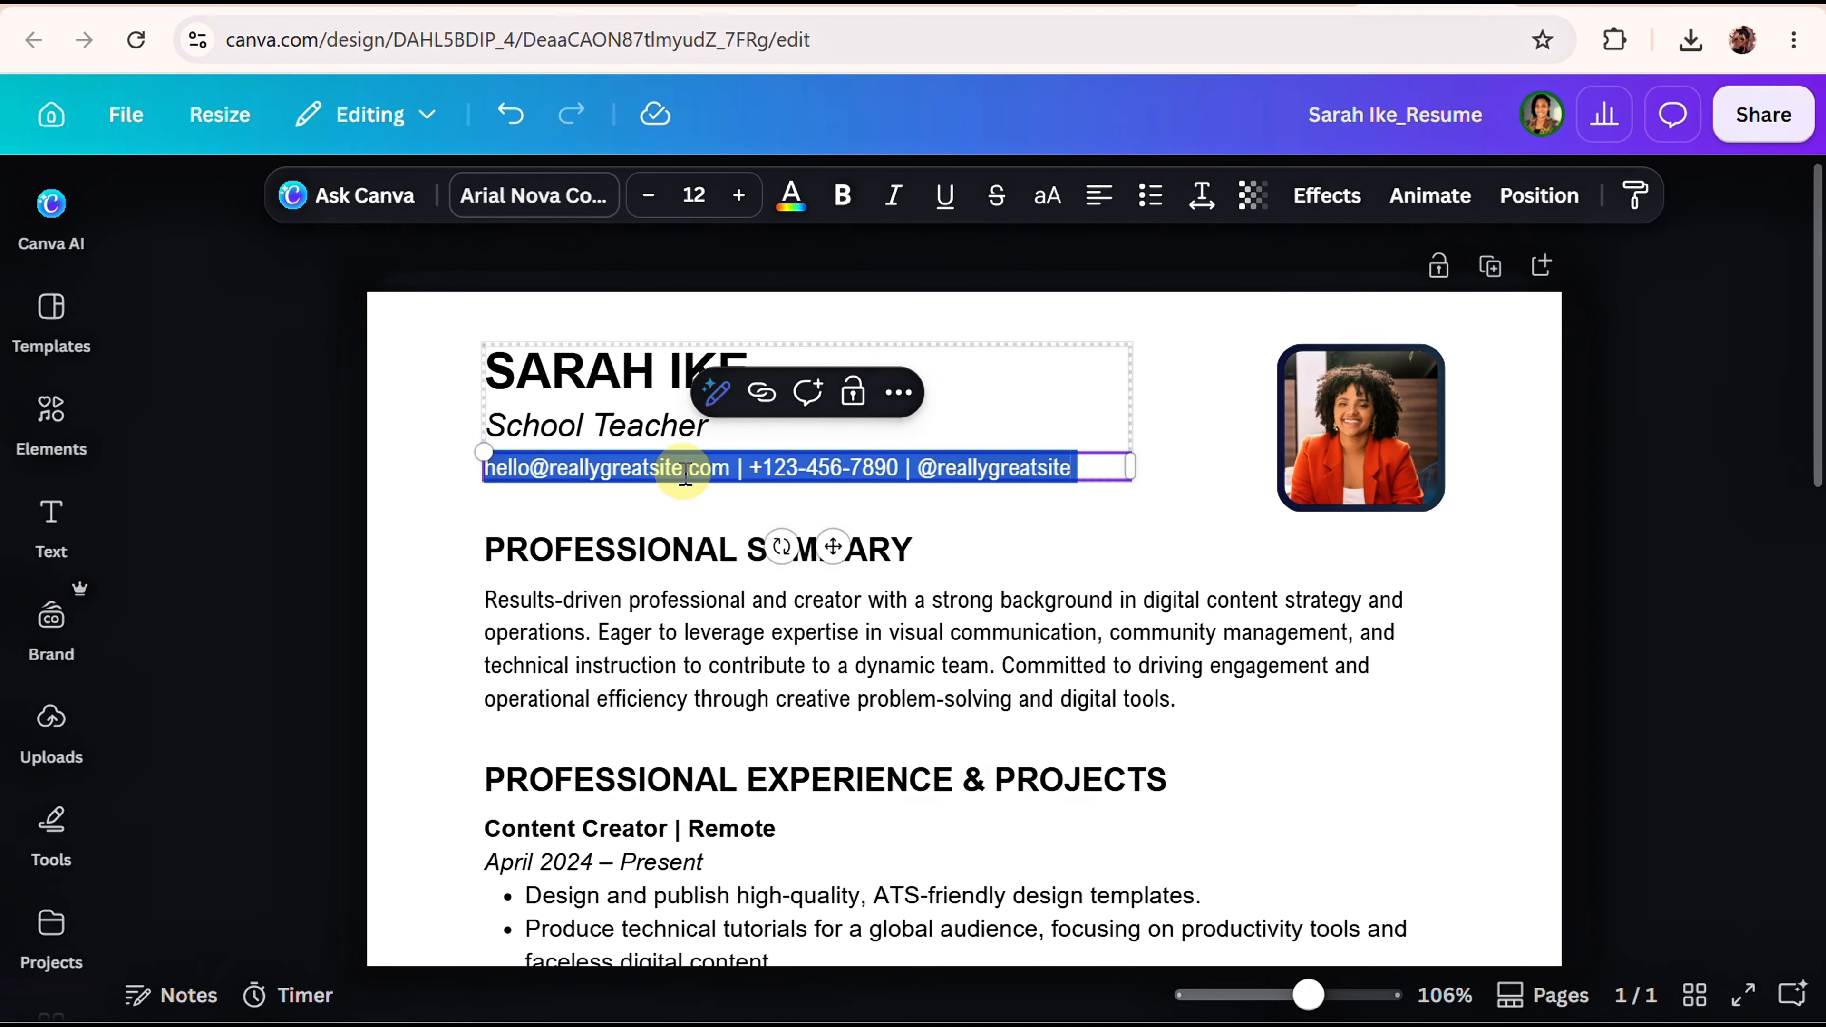
{"action": "double_click", "coordinate": [687, 477]}
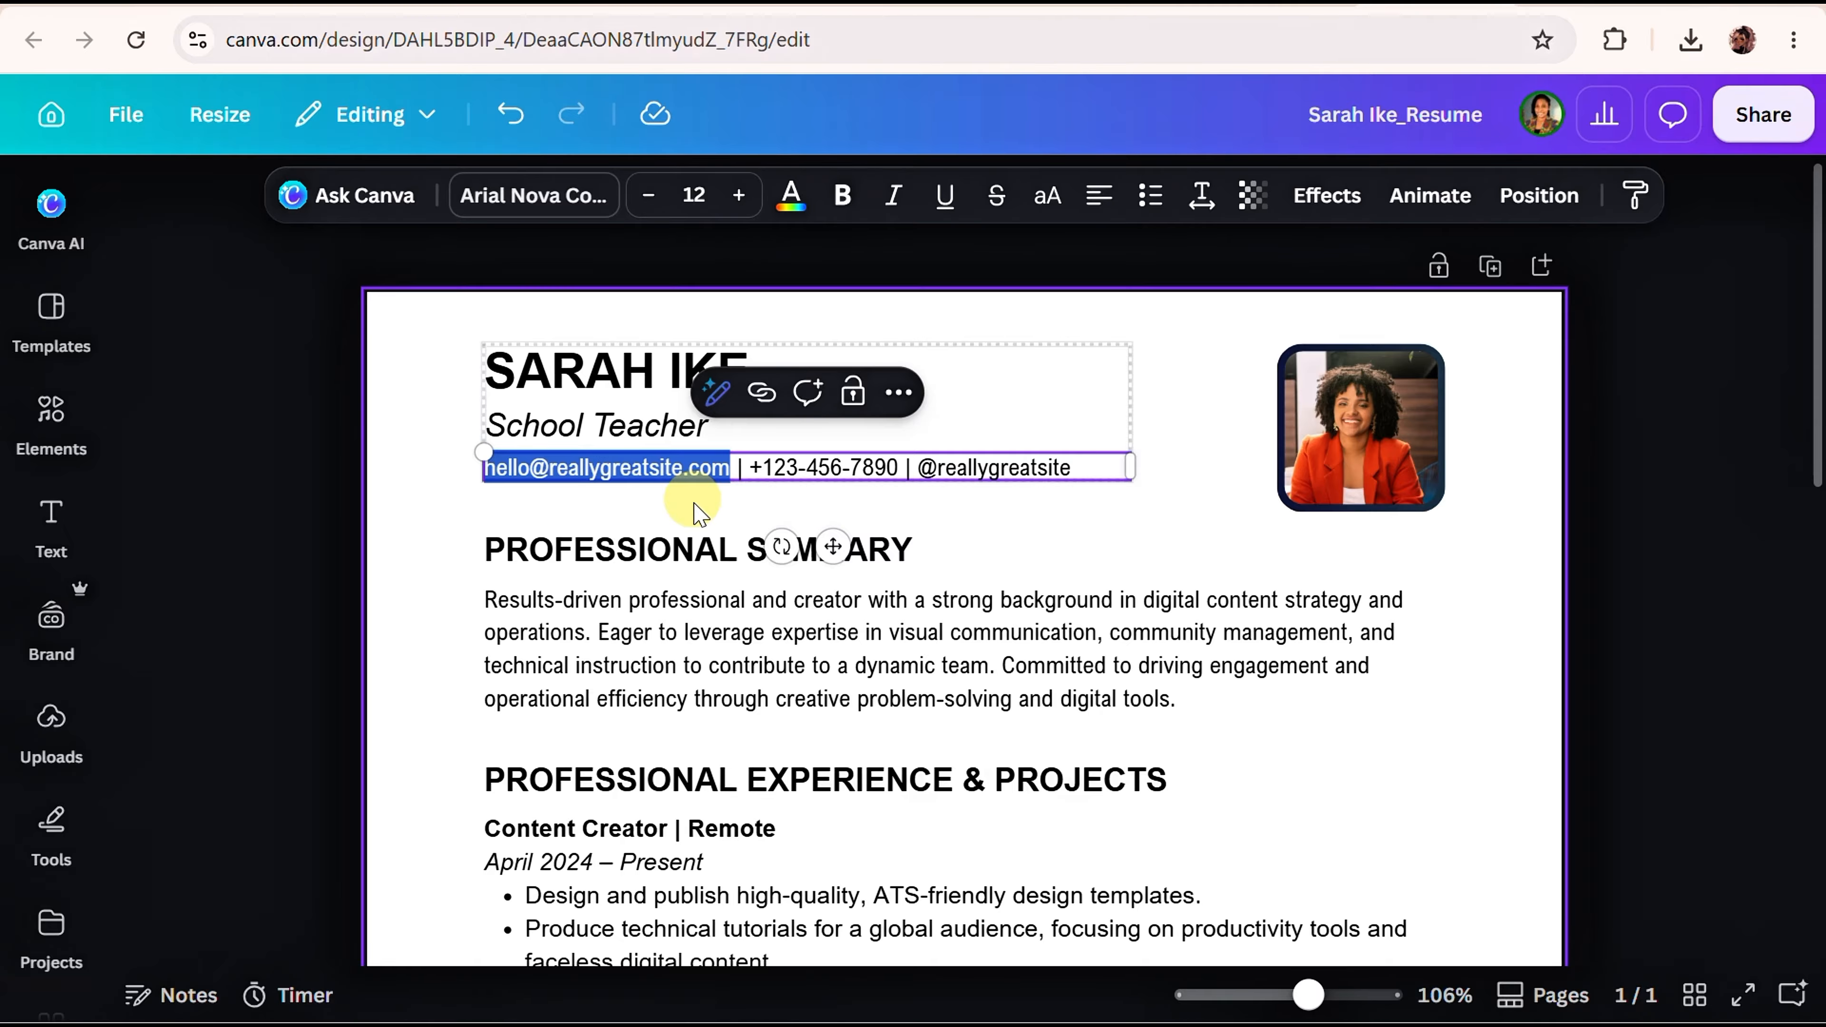
{"action": "left_click", "coordinate": [755, 469]}
{"action": "left_click_drag", "start_coordinate": [756, 470], "coordinate": [902, 480]}
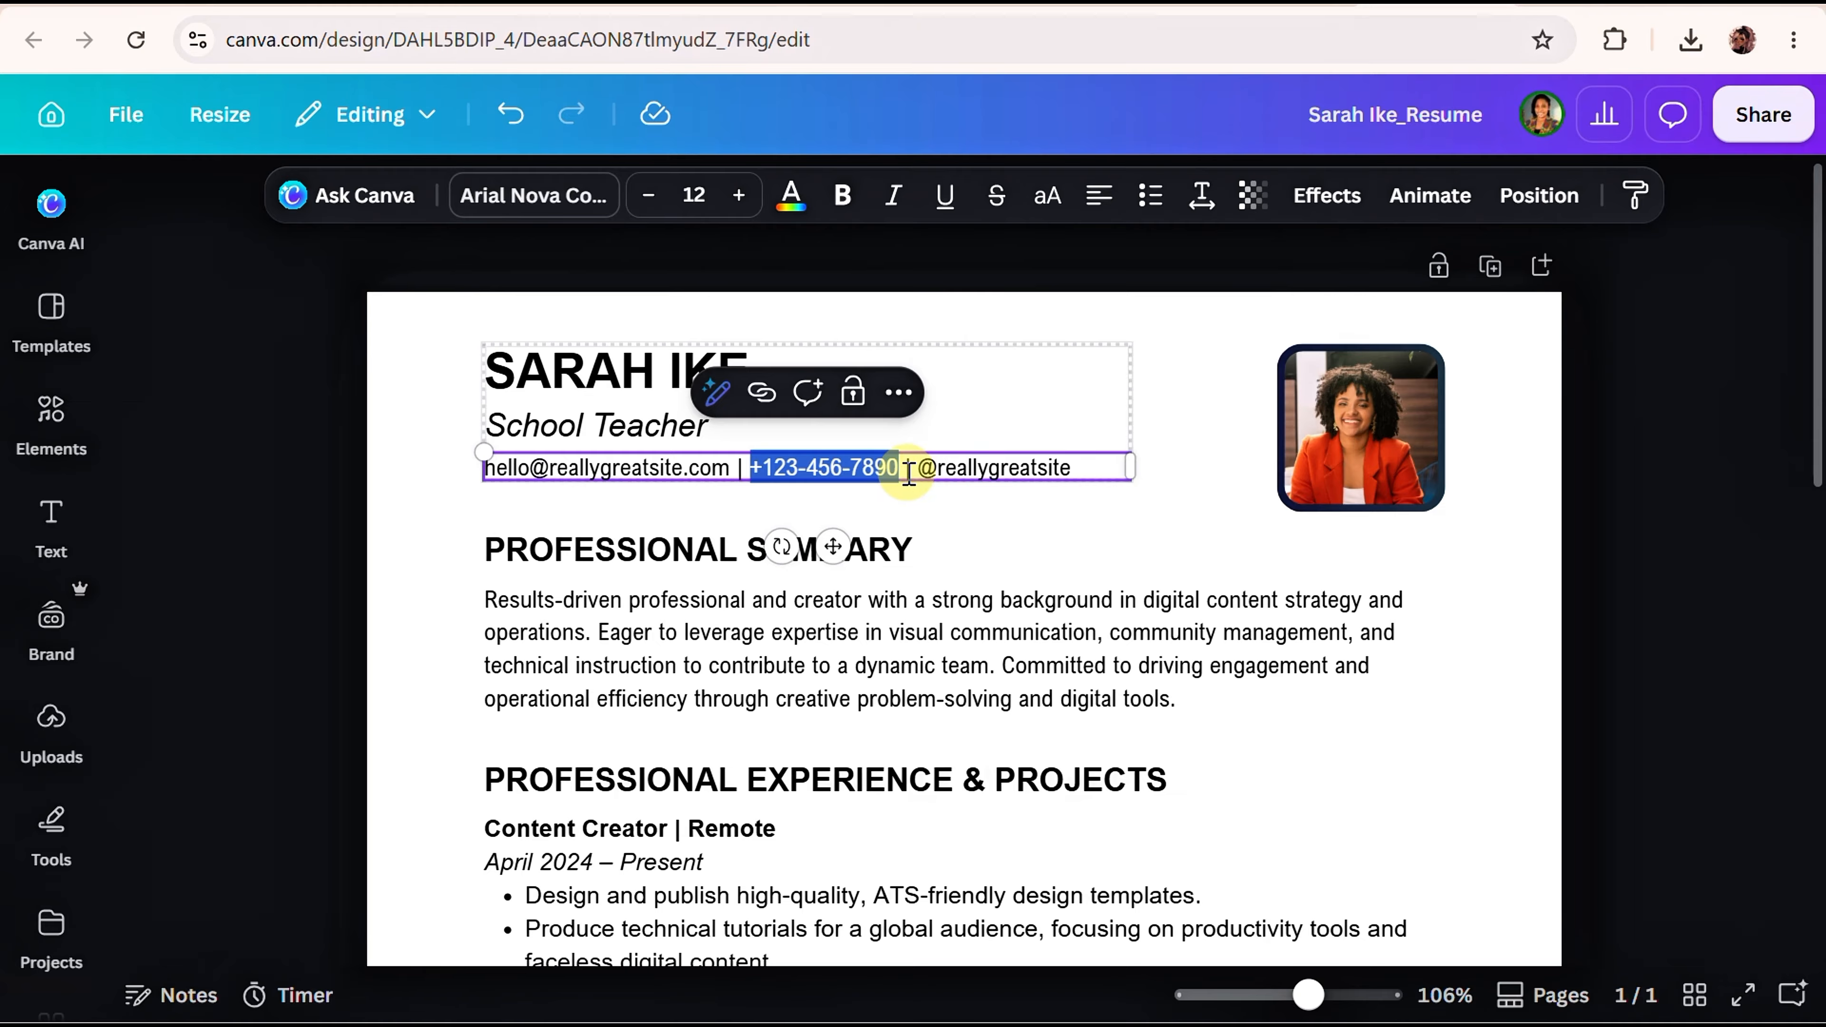
{"action": "left_click_drag", "start_coordinate": [918, 468], "coordinate": [1067, 497]}
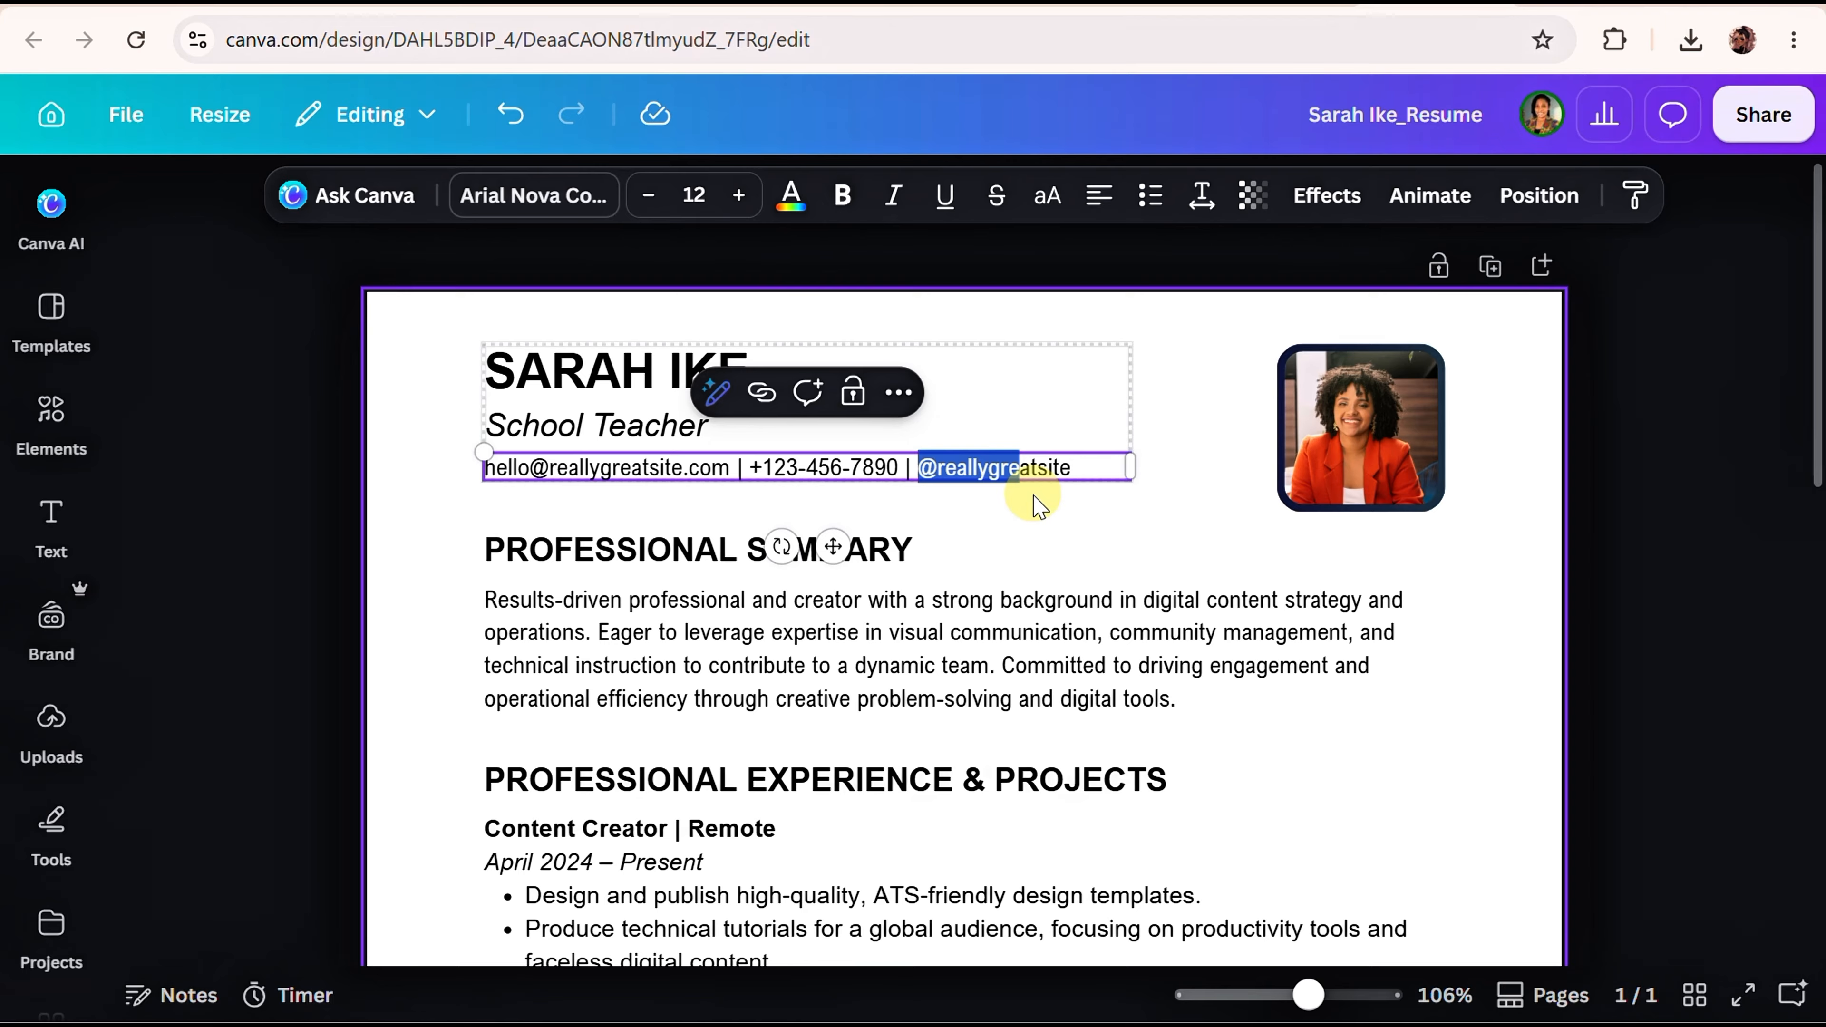
{"action": "left_click", "coordinate": [786, 597]}
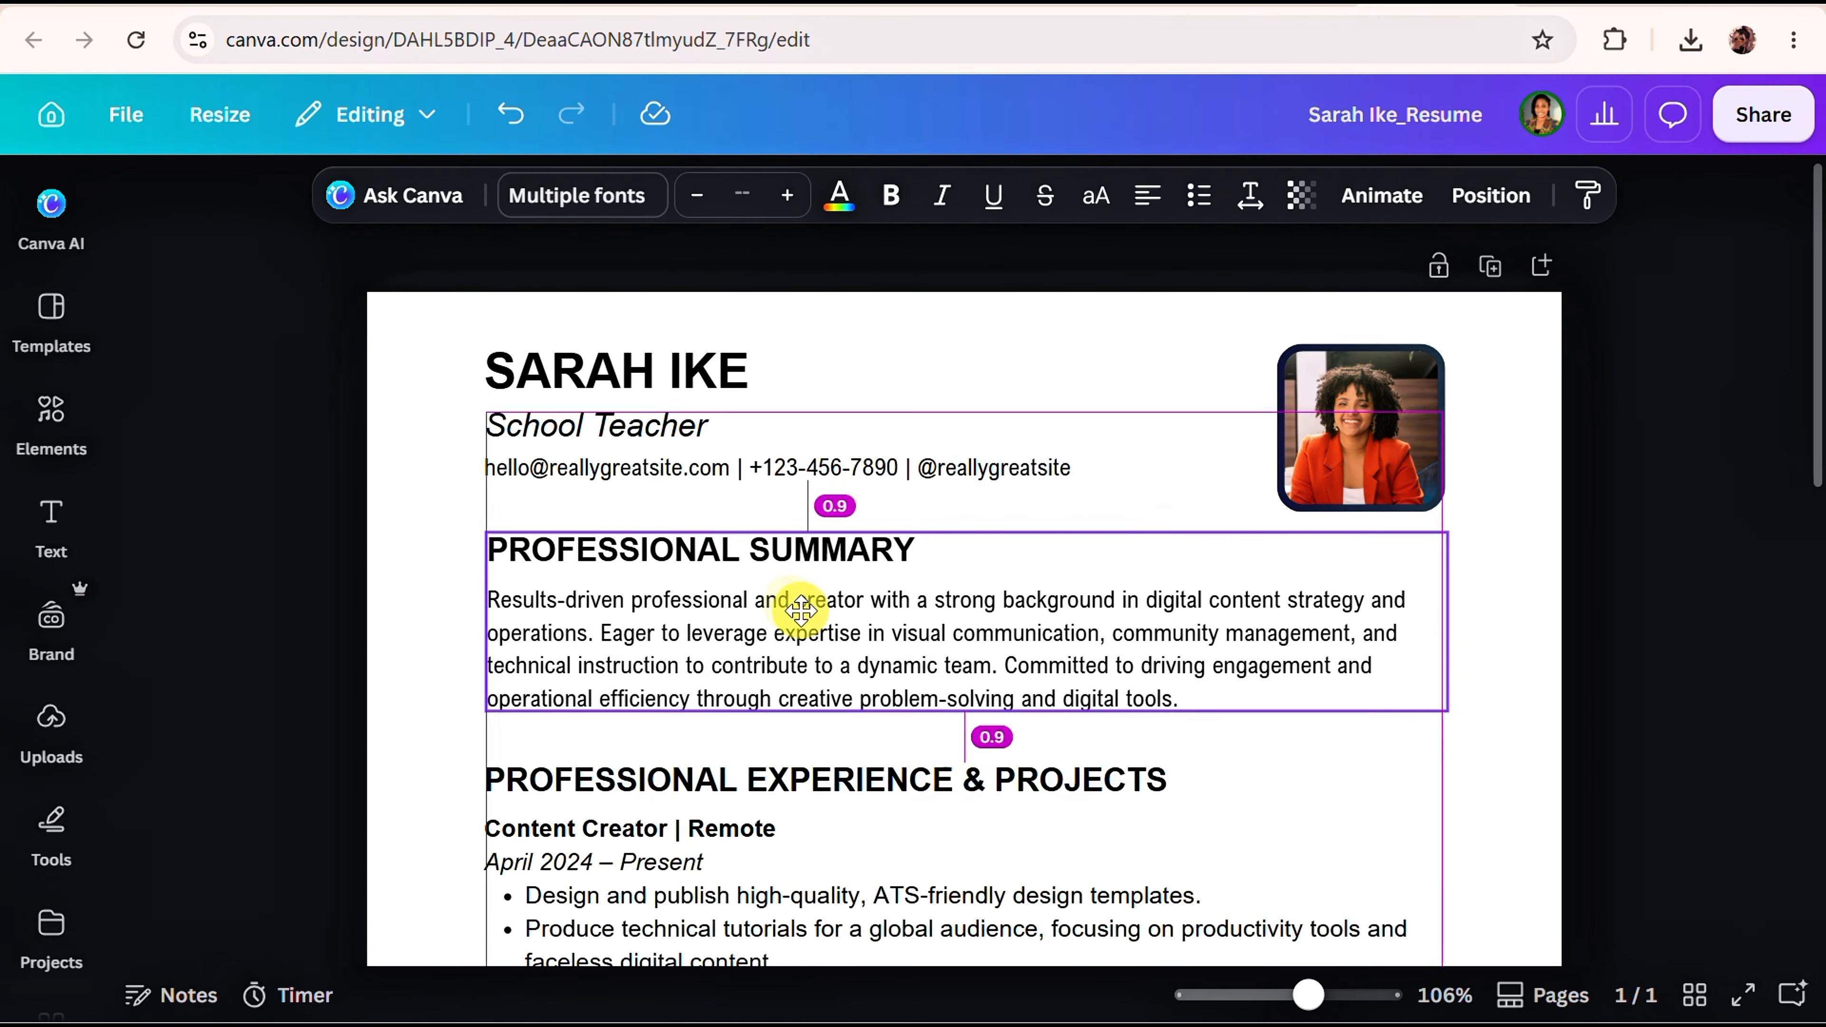
Undo the slight shift of the Professional Summary paragraph.
{"action": "left_click", "coordinate": [802, 612]}
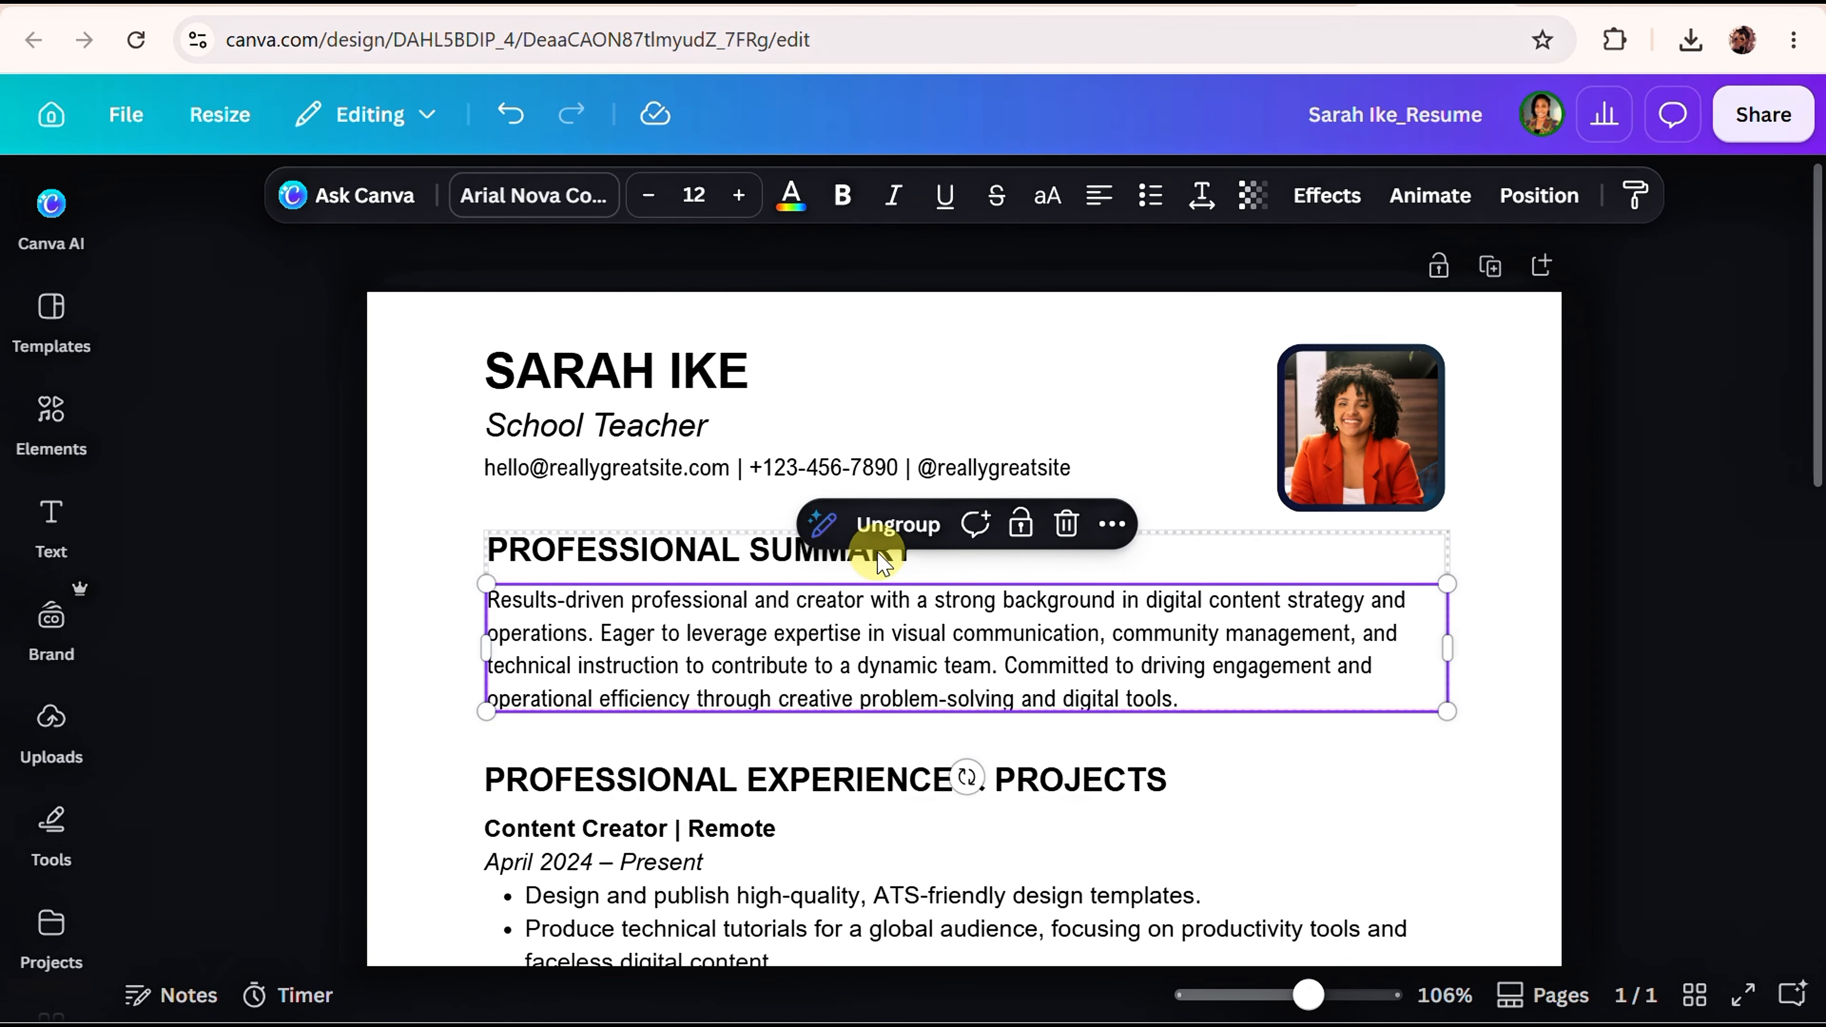
{"action": "left_click", "coordinate": [510, 114]}
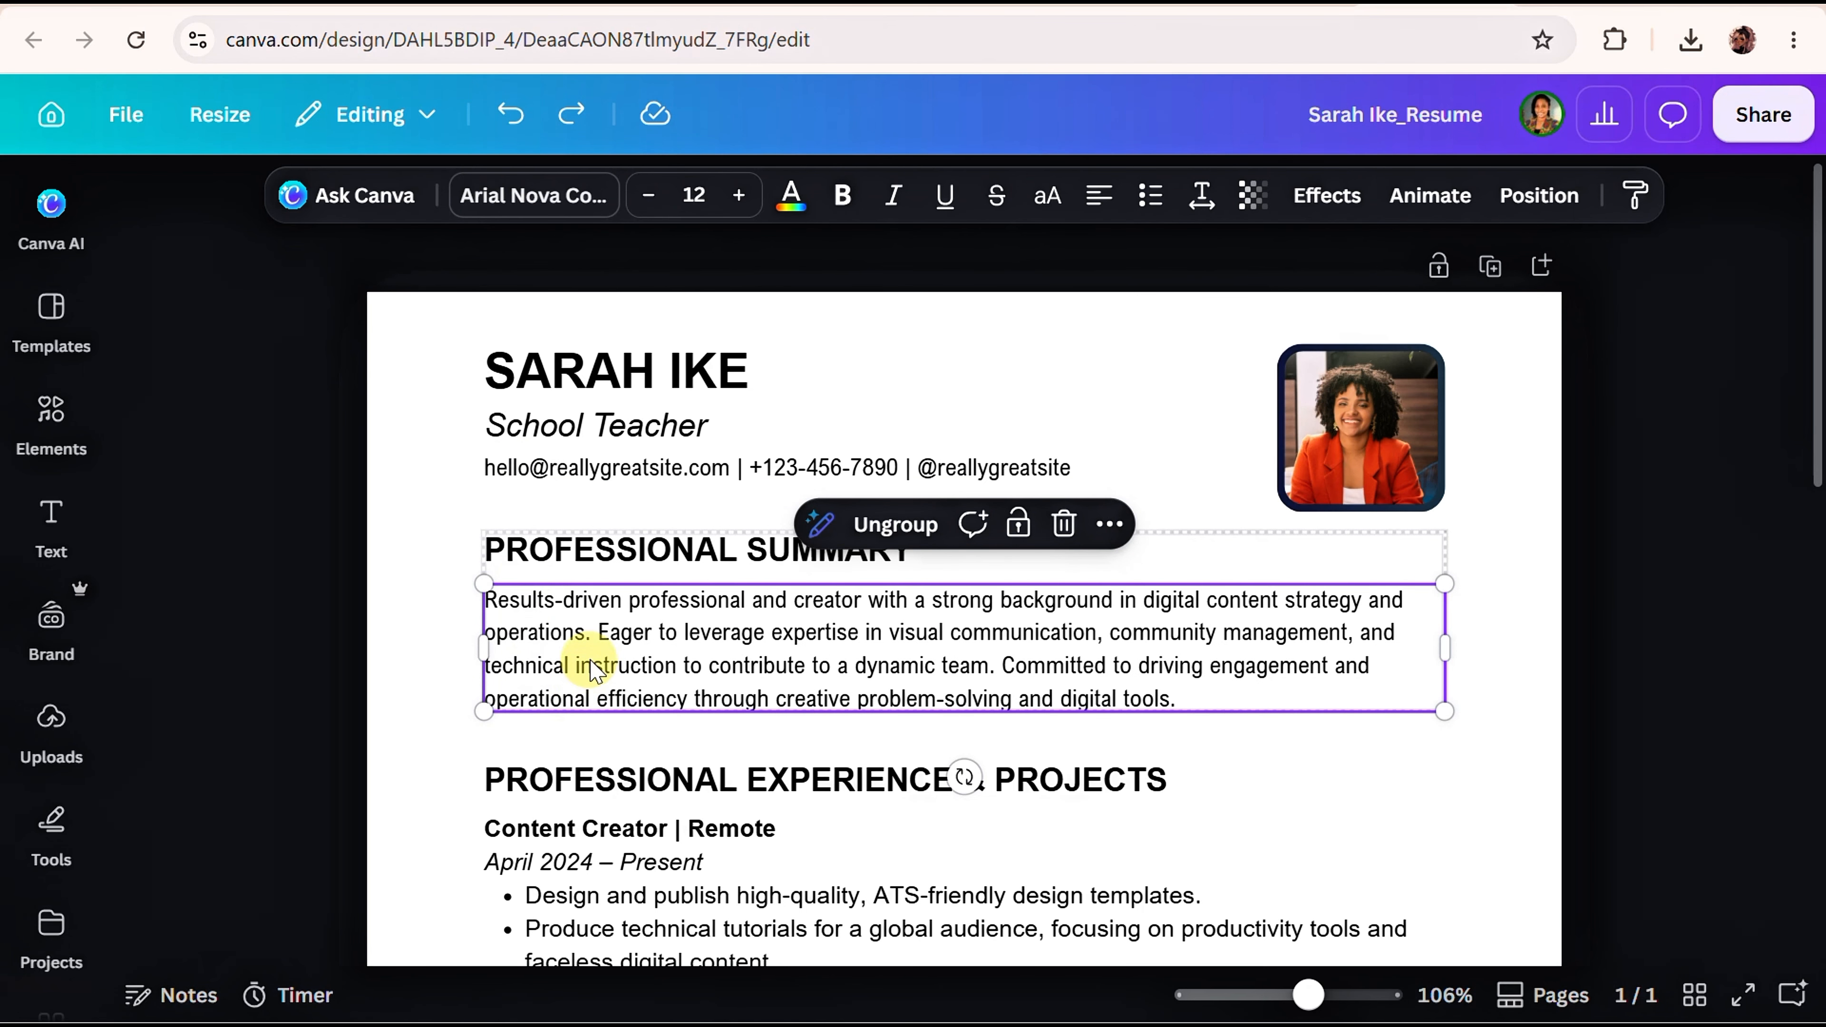
{"action": "double_click", "coordinate": [603, 651]}
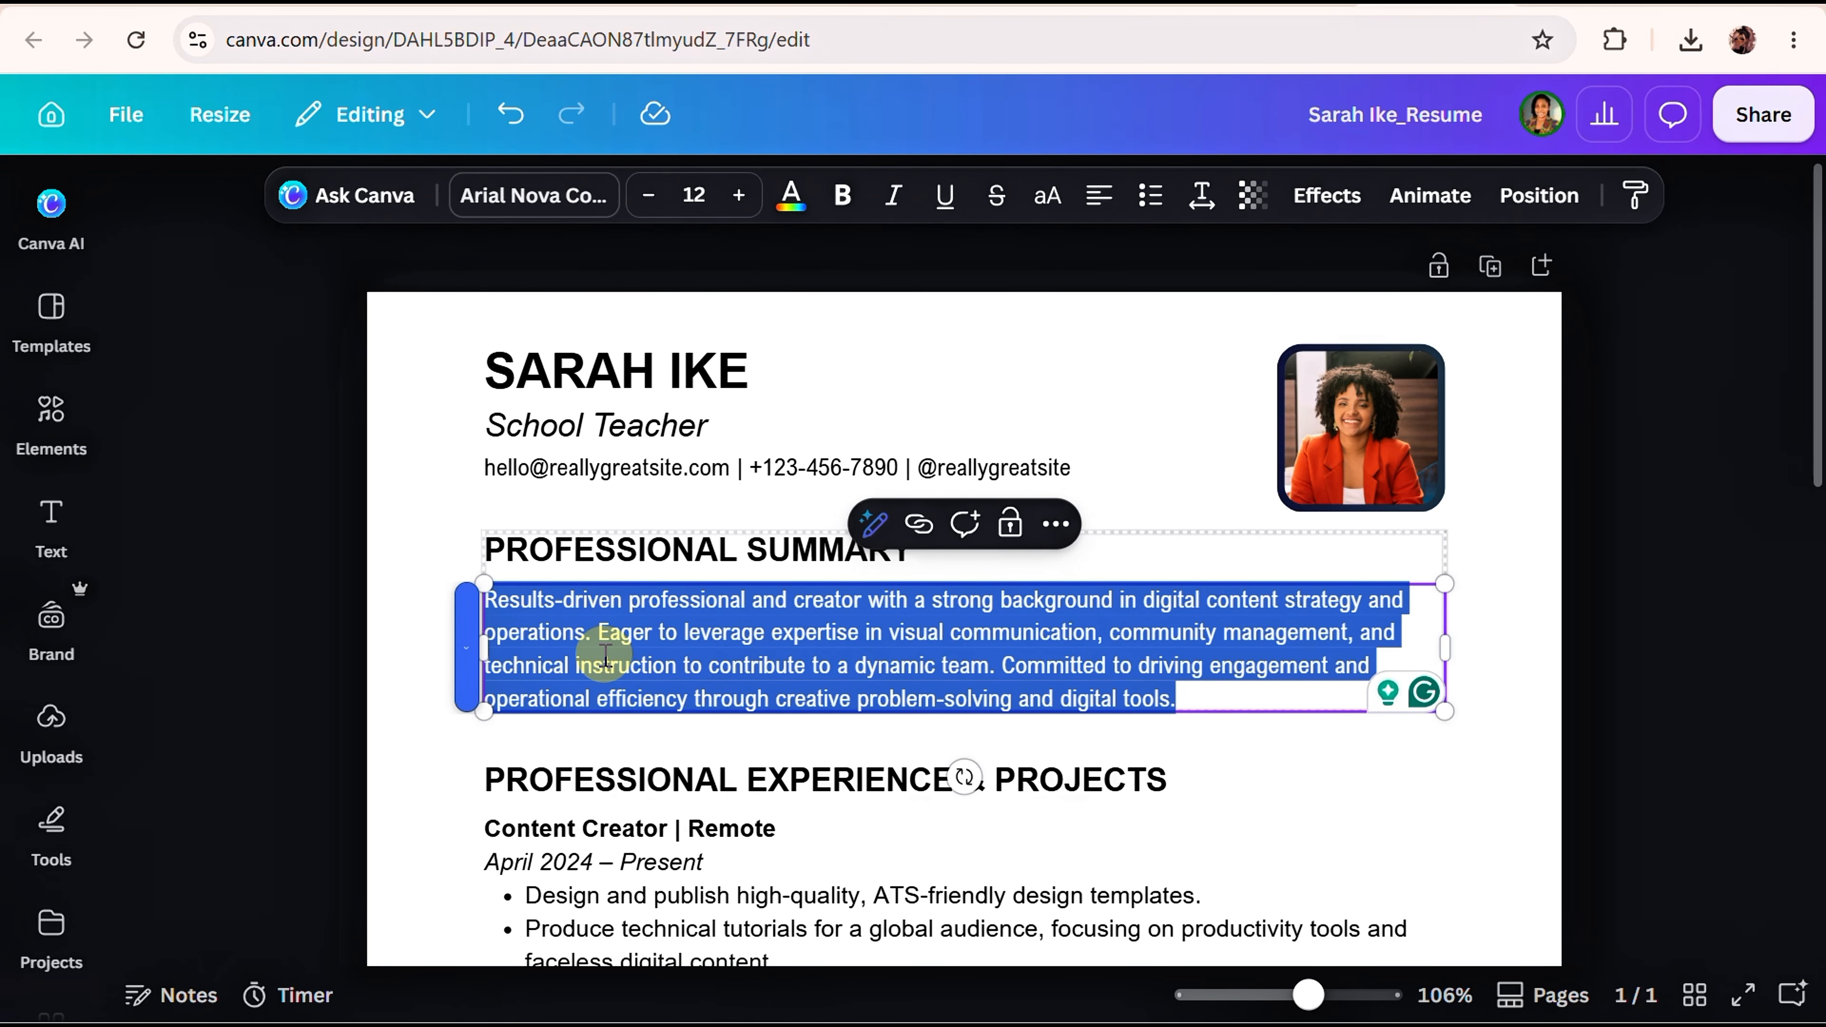
Undo the slight shift of the Experience & Projects section.
{"action": "left_click", "coordinate": [633, 820]}
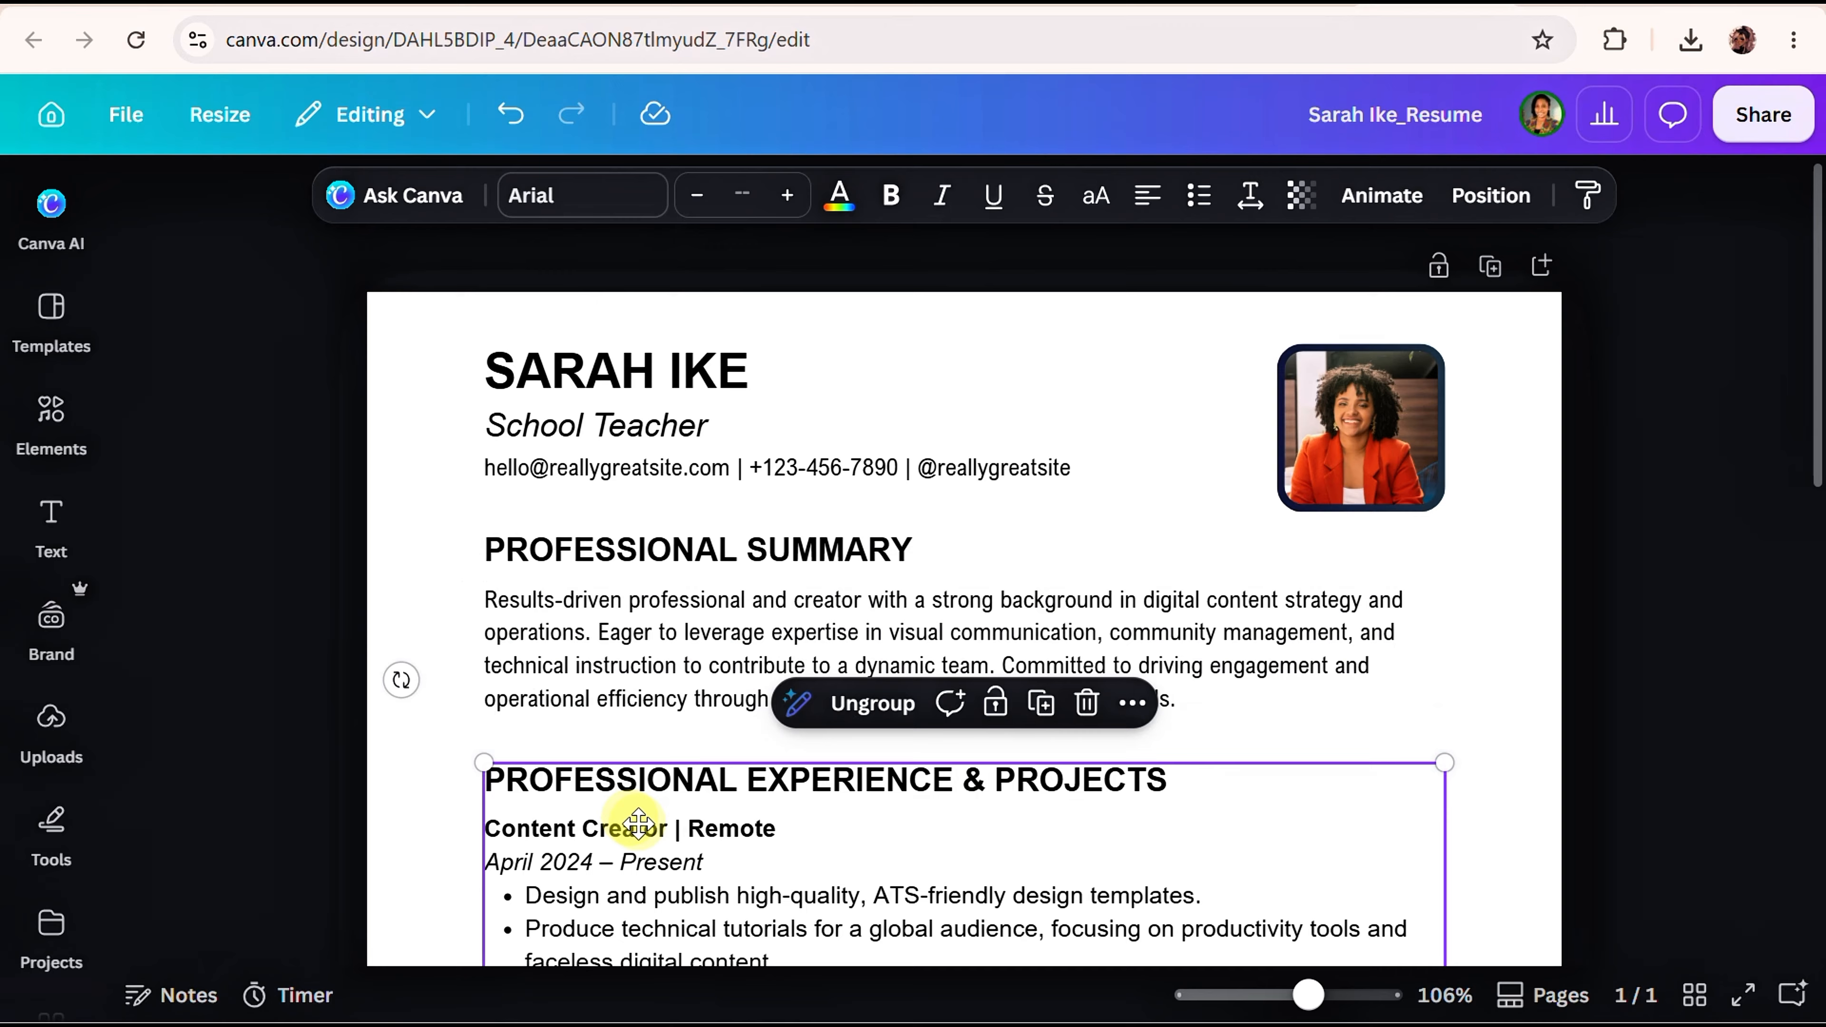
{"action": "left_click", "coordinate": [642, 834]}
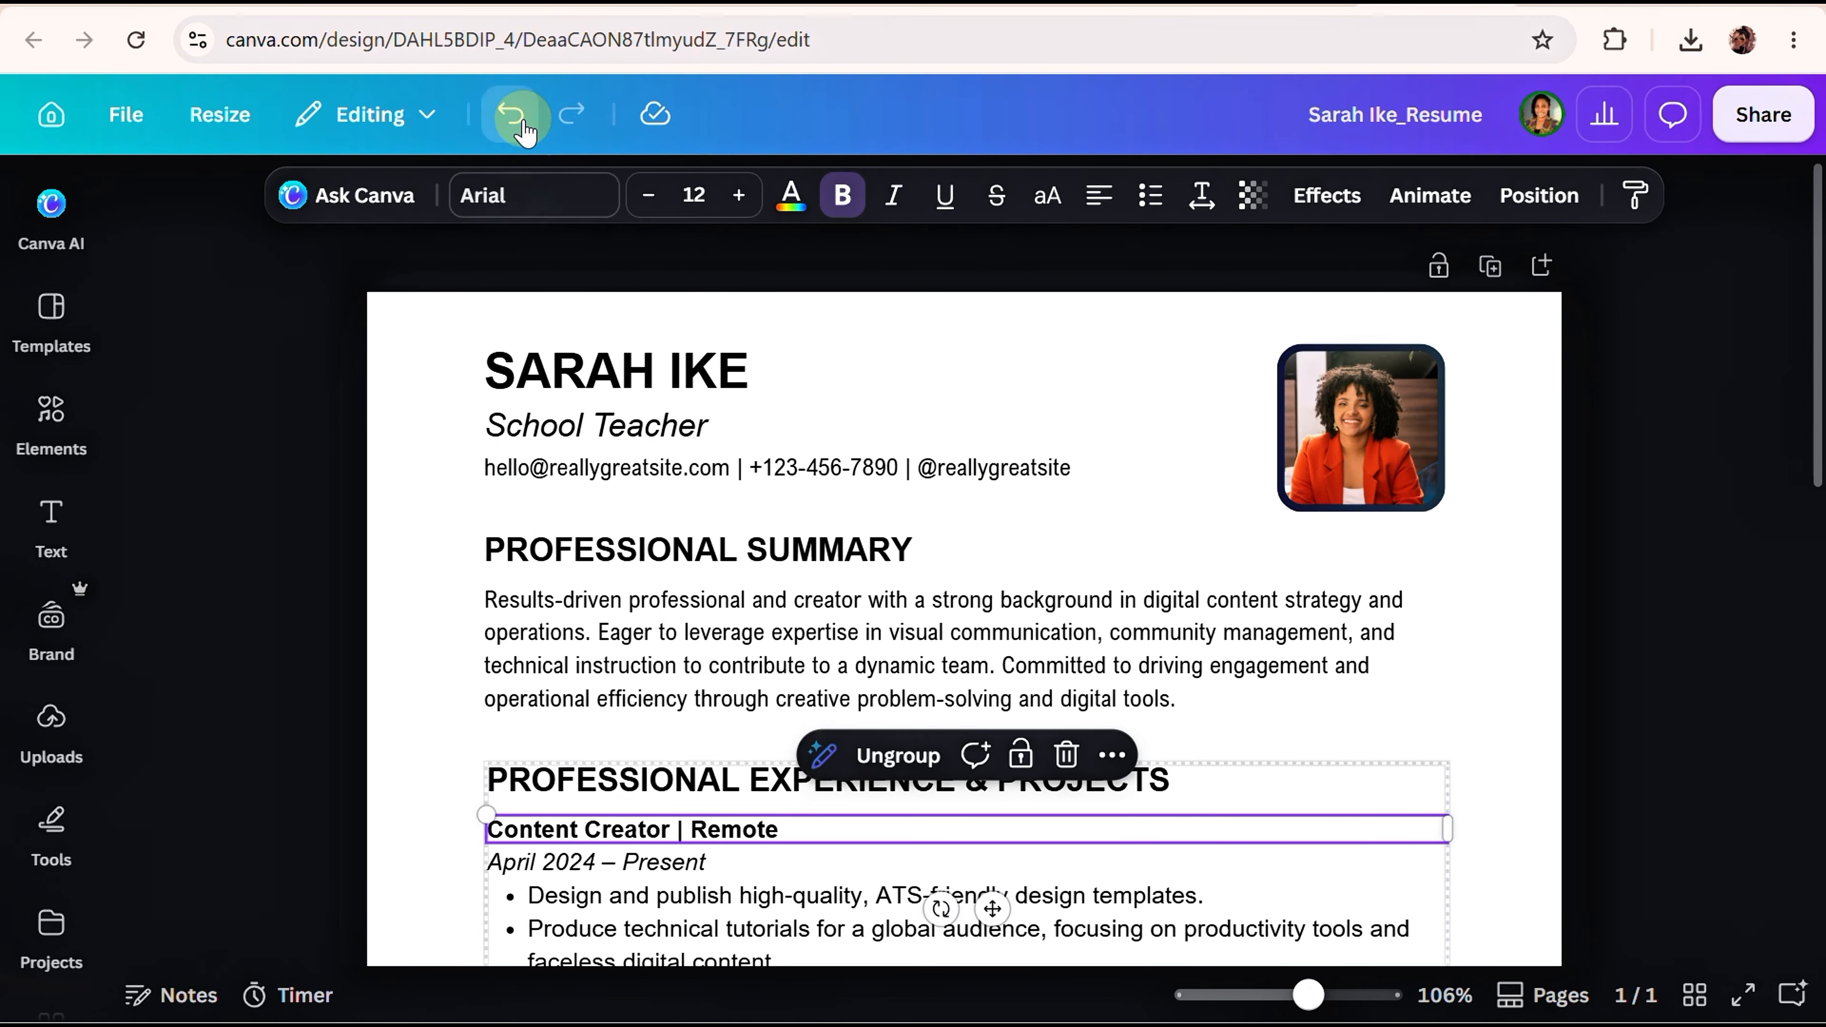
{"action": "left_click", "coordinate": [510, 115]}
{"action": "left_click", "coordinate": [552, 617]}
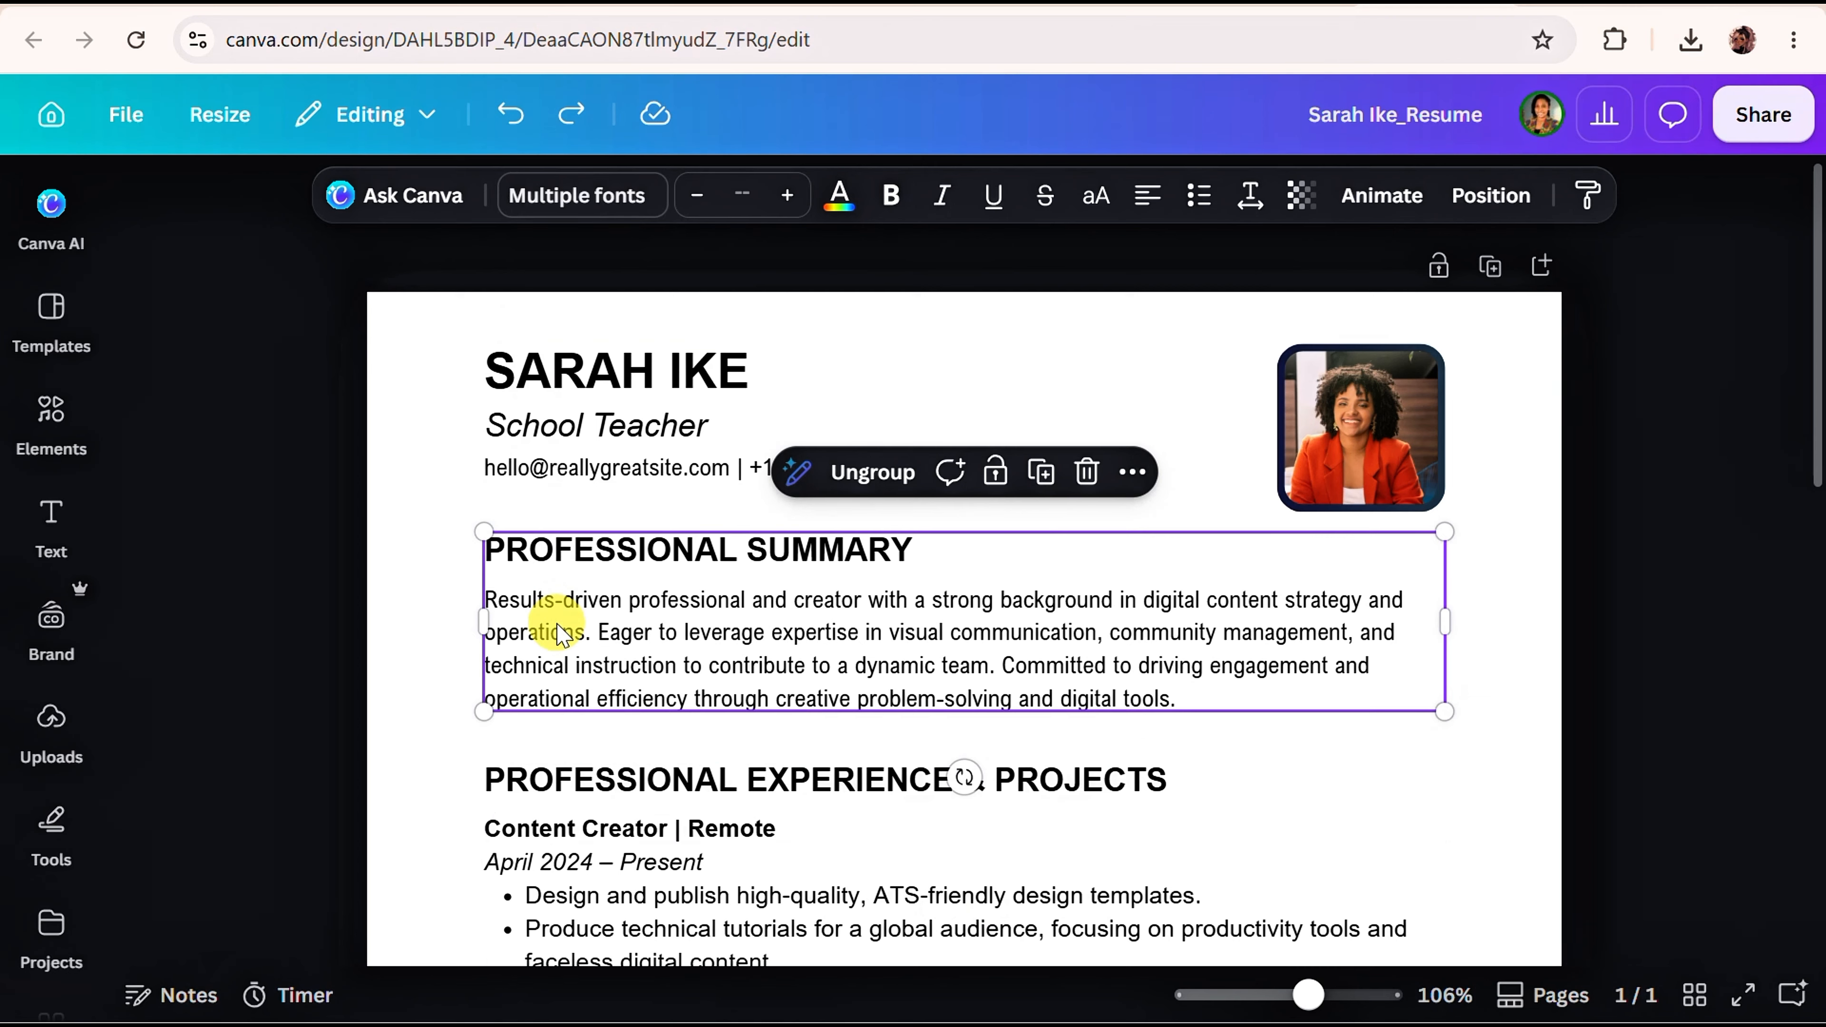
Open the Position panel and test-select the Experience, Education and Lead Organizer sections.
{"action": "left_click", "coordinate": [1500, 201]}
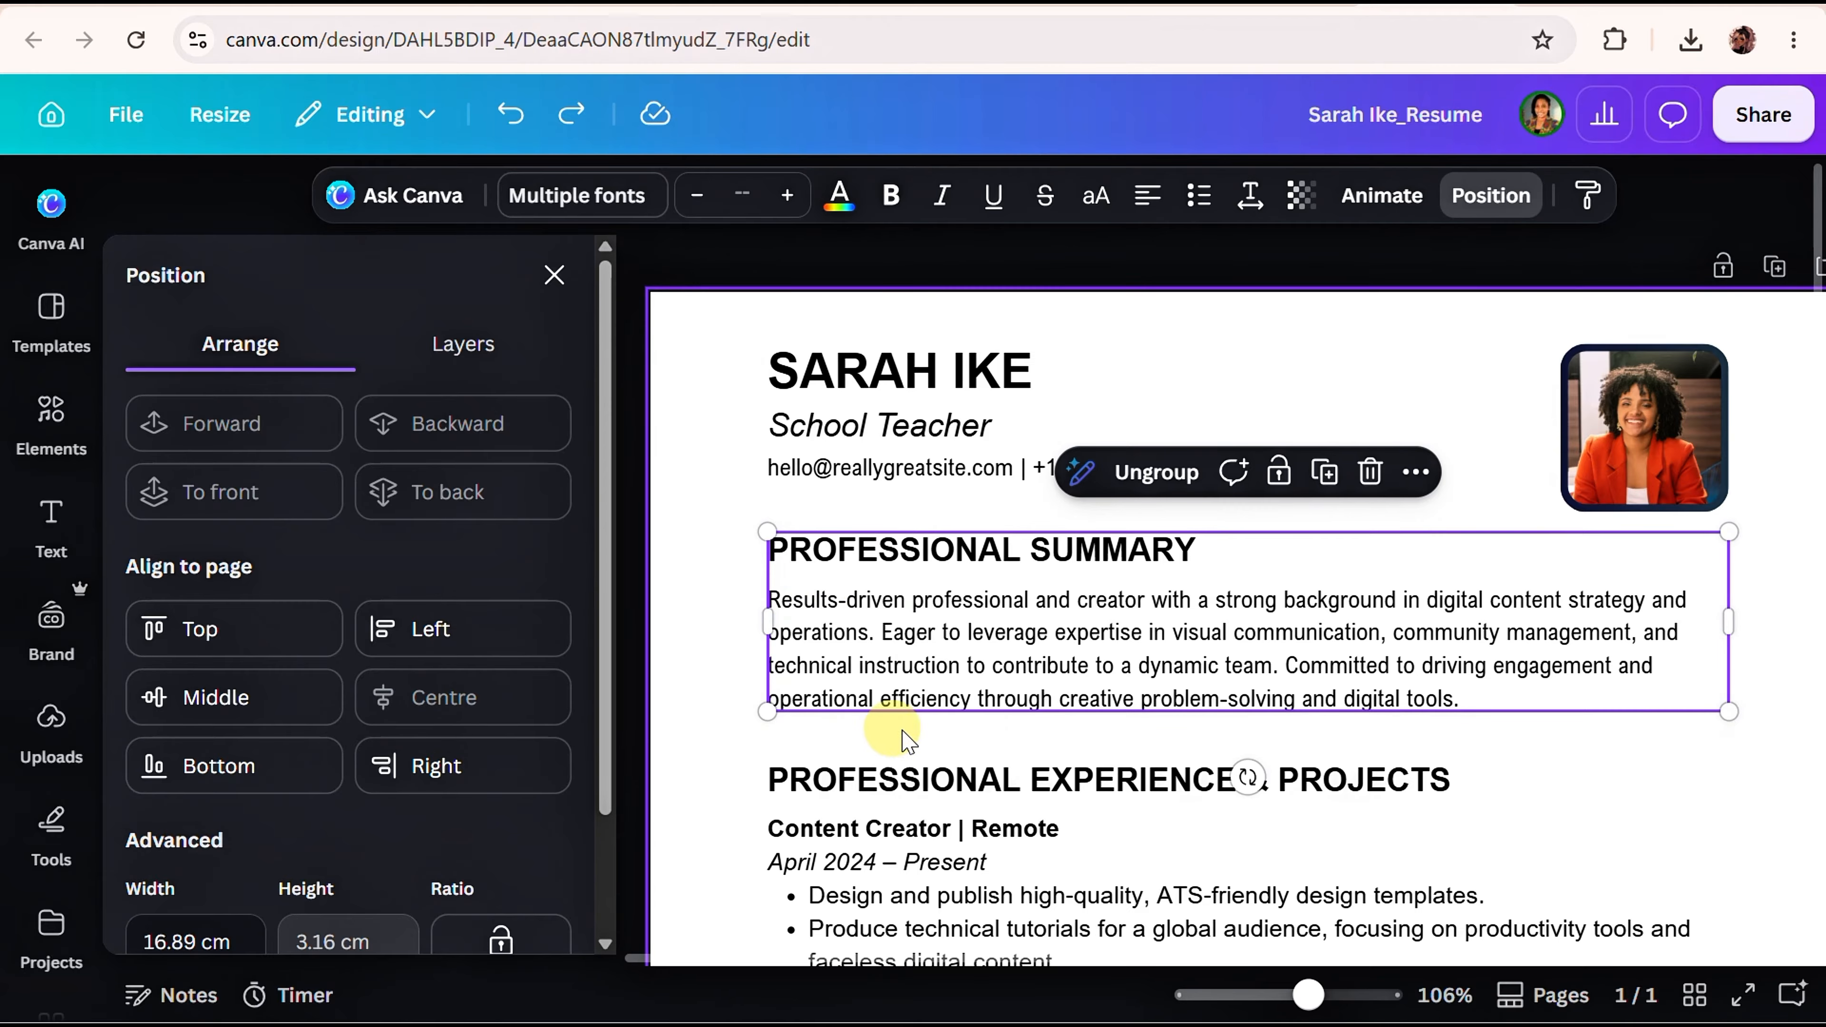
{"action": "left_click", "coordinate": [965, 936]}
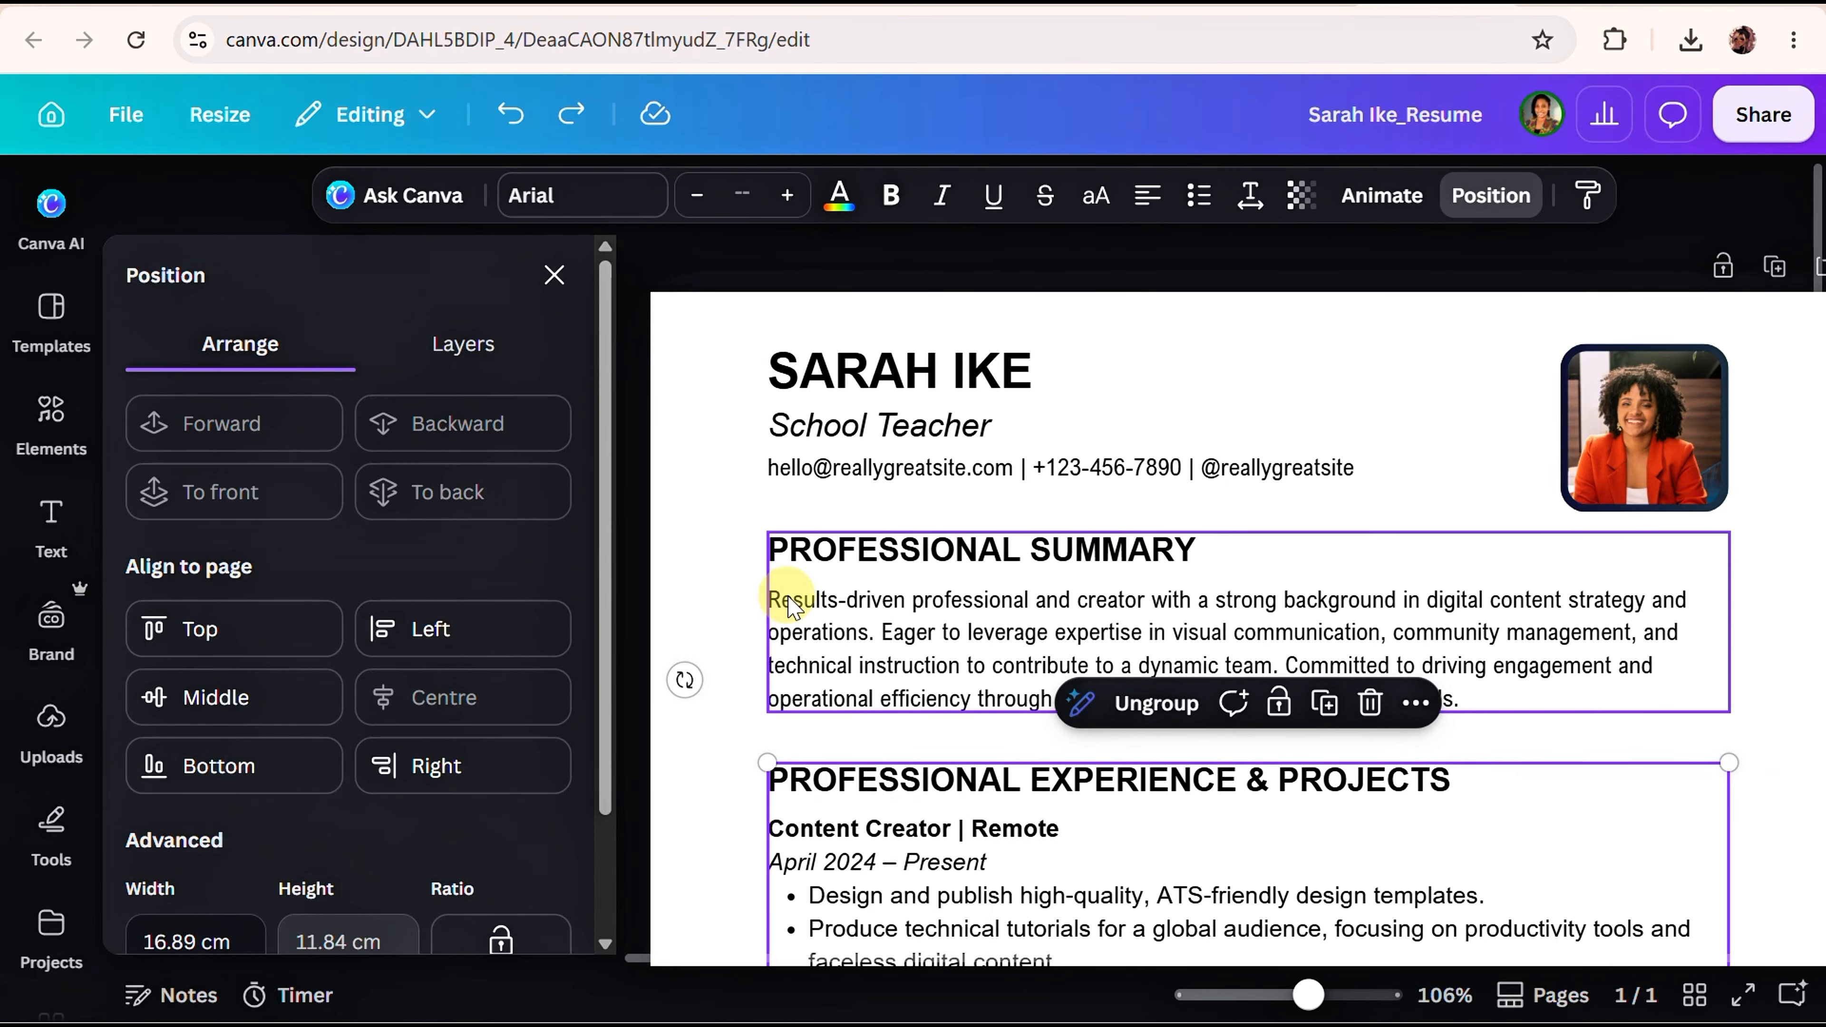
{"action": "scroll", "coordinate": [834, 676], "scroll_direction": "down", "scroll_amount": 10}
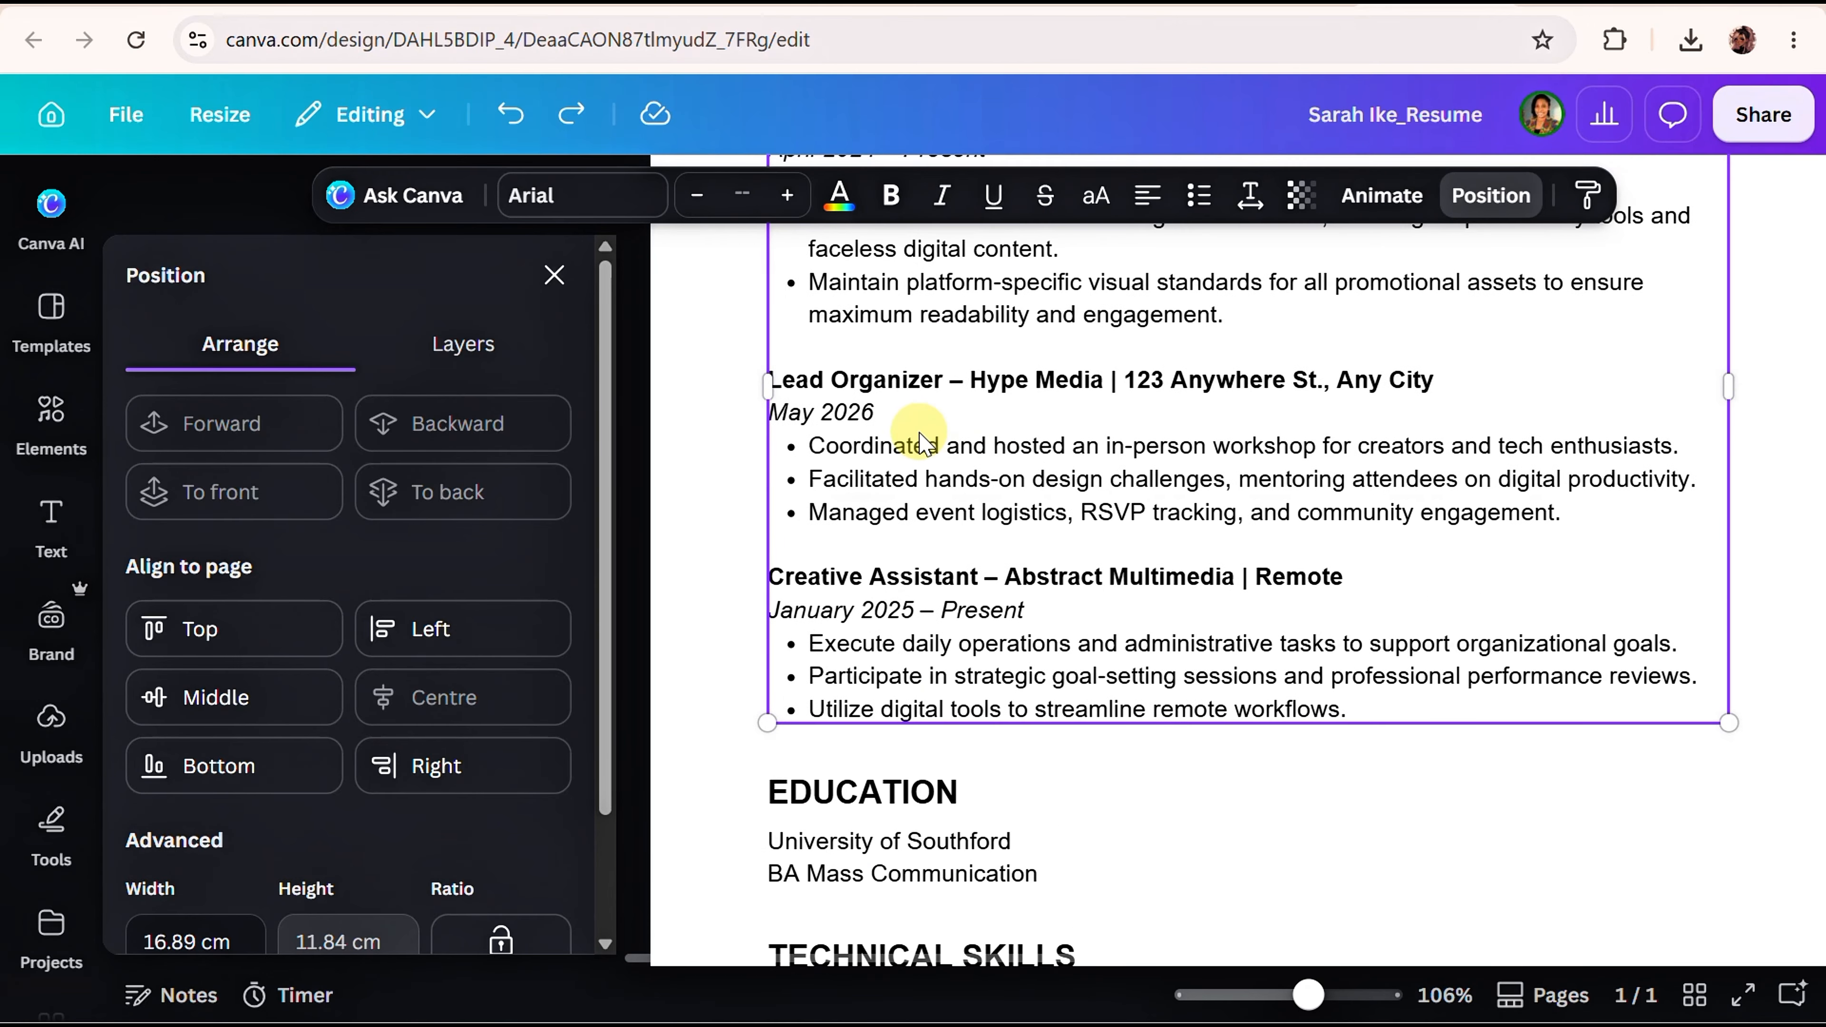
{"action": "left_click", "coordinate": [847, 893]}
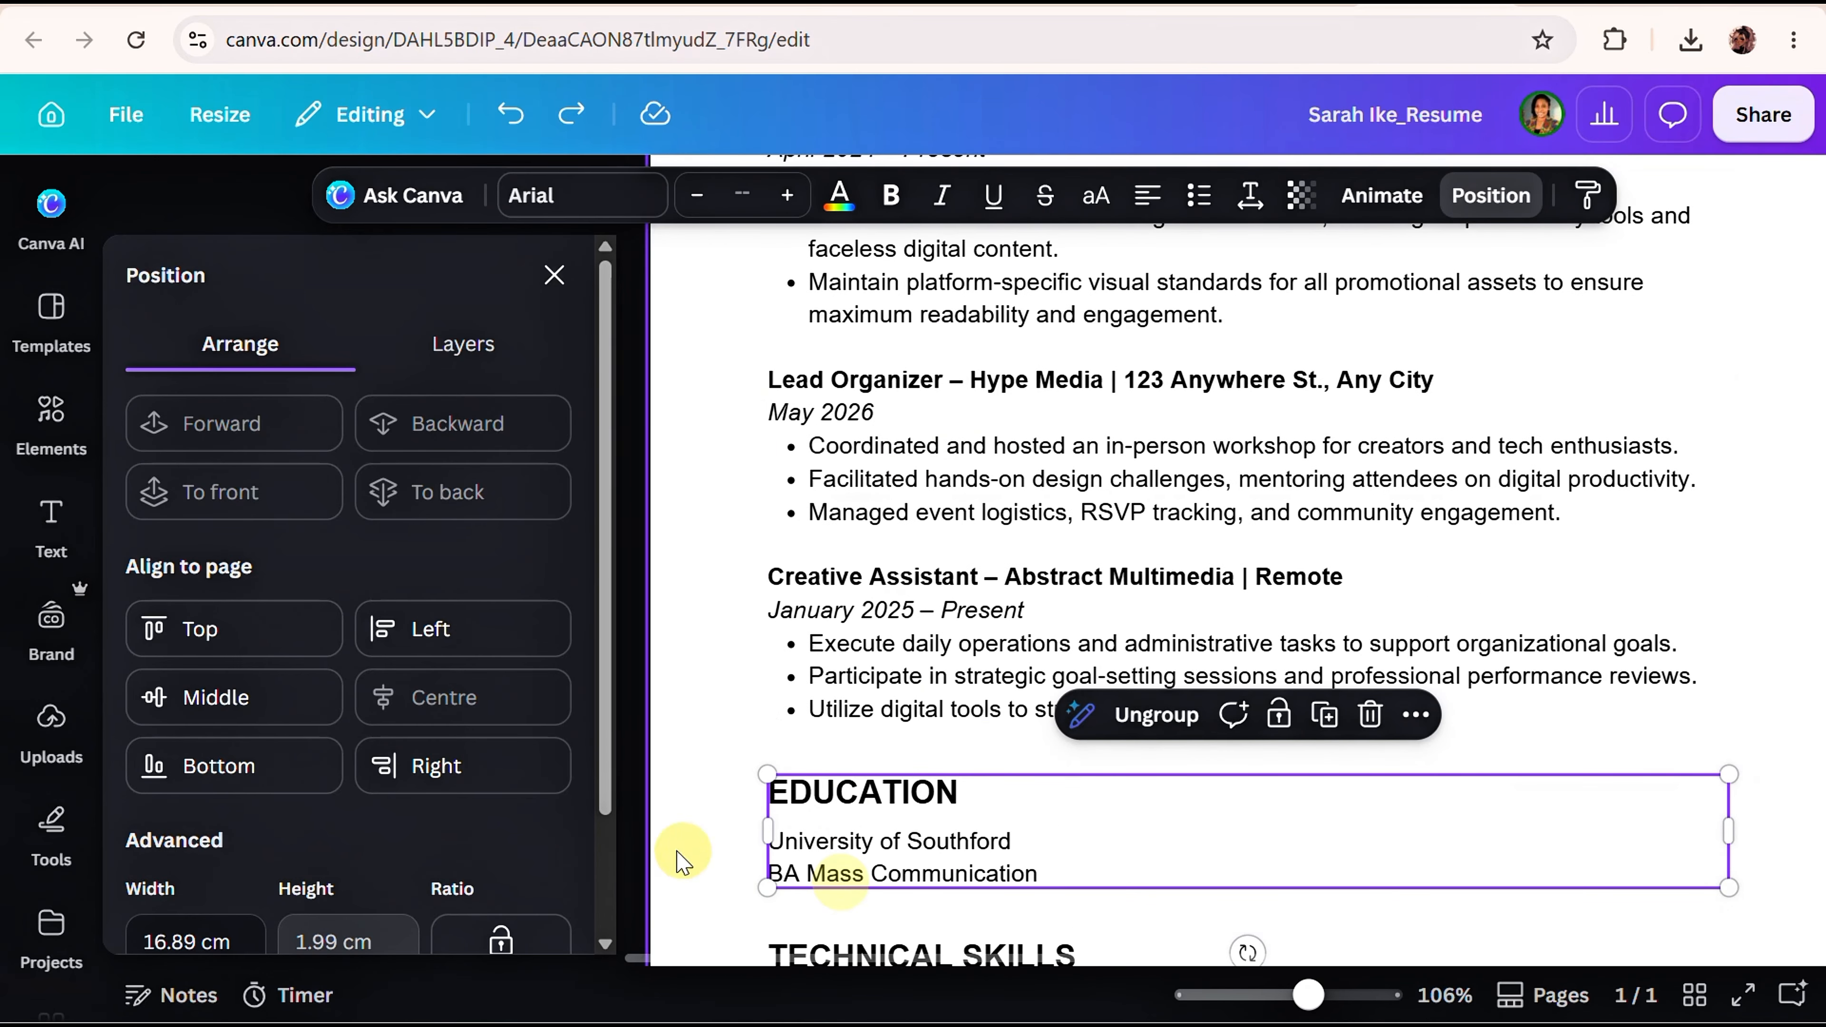
{"action": "scroll", "coordinate": [999, 751], "scroll_direction": "up", "scroll_amount": 10}
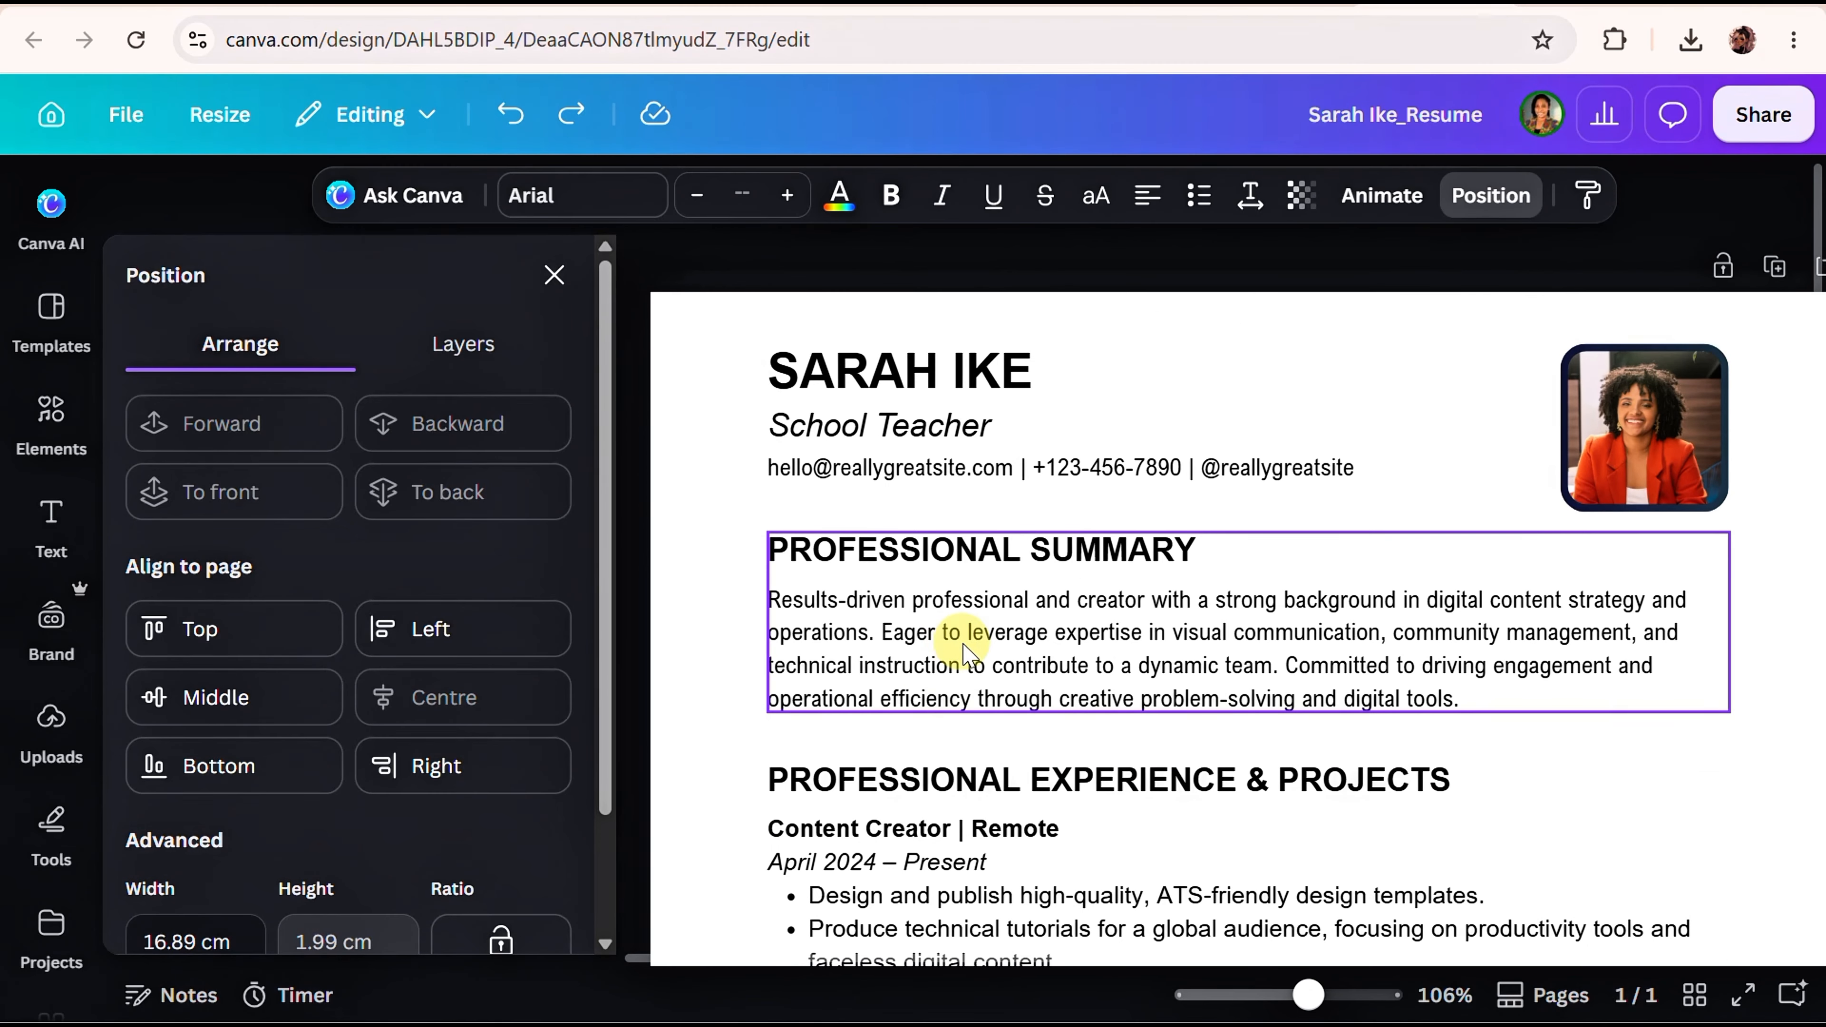
{"action": "scroll", "coordinate": [849, 547], "scroll_direction": "down", "scroll_amount": 10}
{"action": "left_click", "coordinate": [866, 492]}
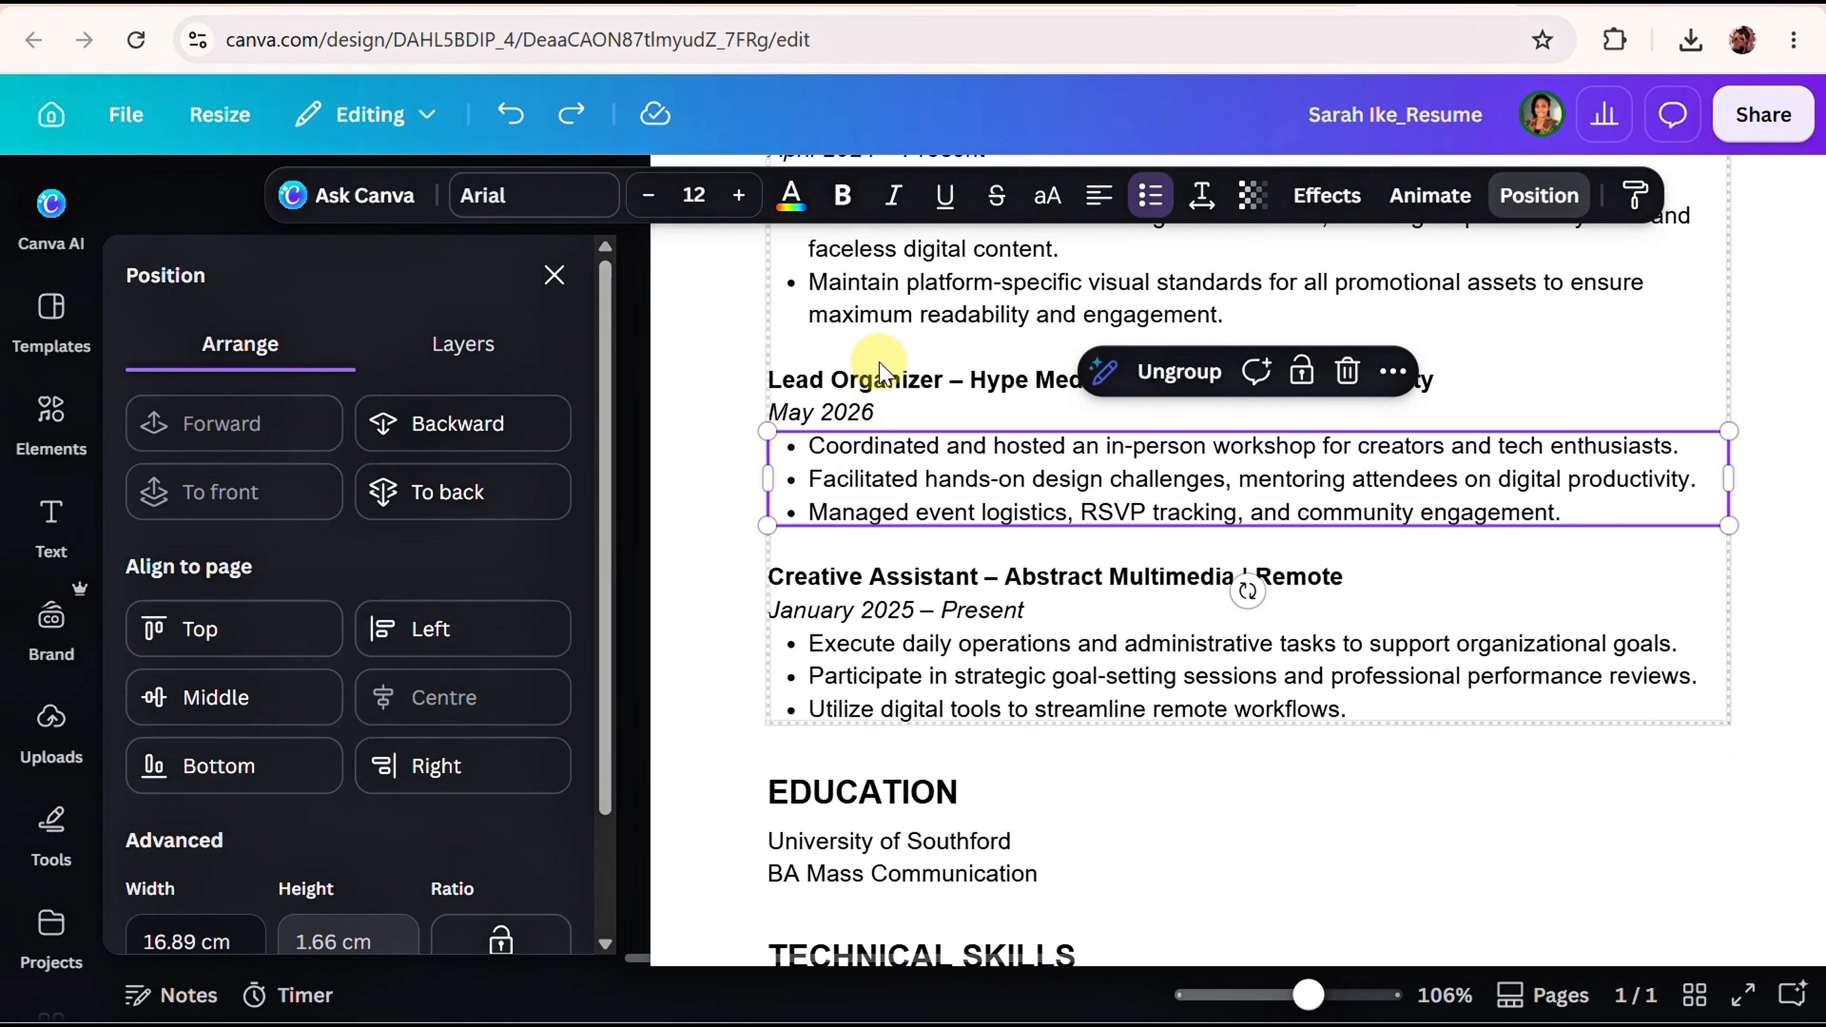
{"action": "scroll", "coordinate": [884, 370], "scroll_direction": "up", "scroll_amount": 10}
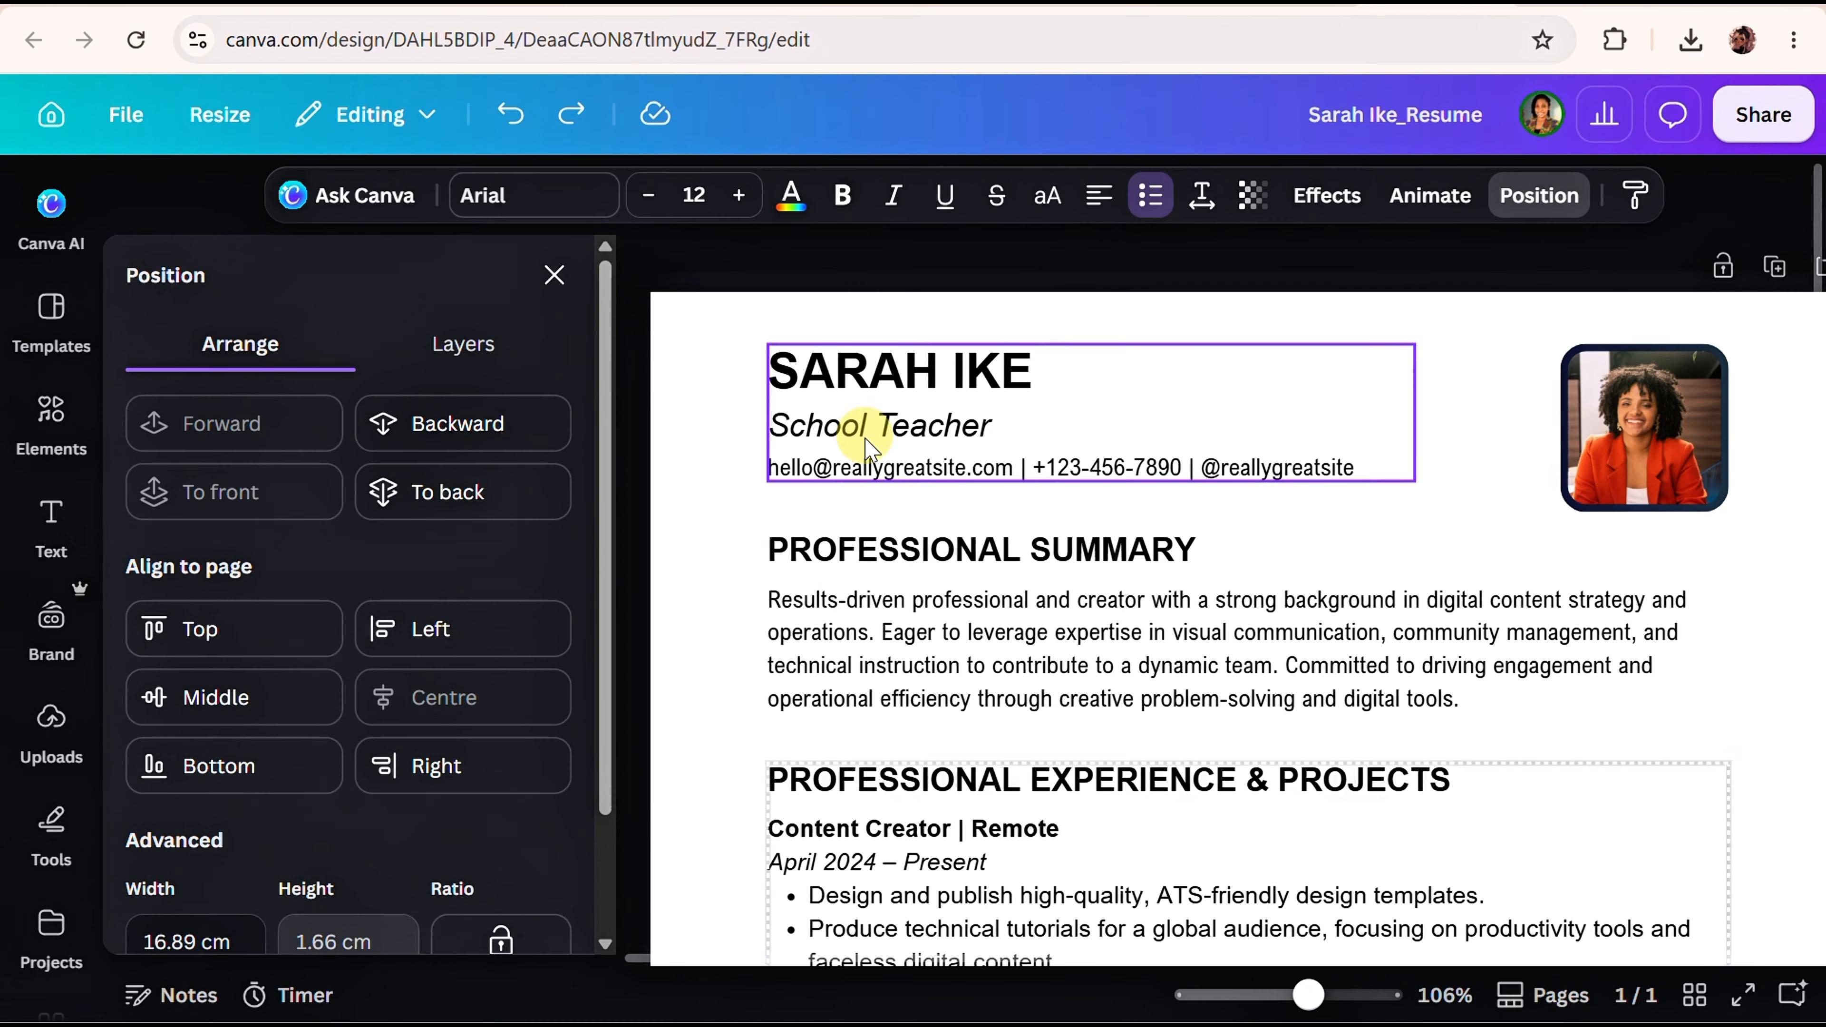
Nudge the summary paragraph, then drag the Professional Summary group down over the experience section.
{"action": "left_click", "coordinate": [857, 620]}
{"action": "left_click", "coordinate": [857, 620]}
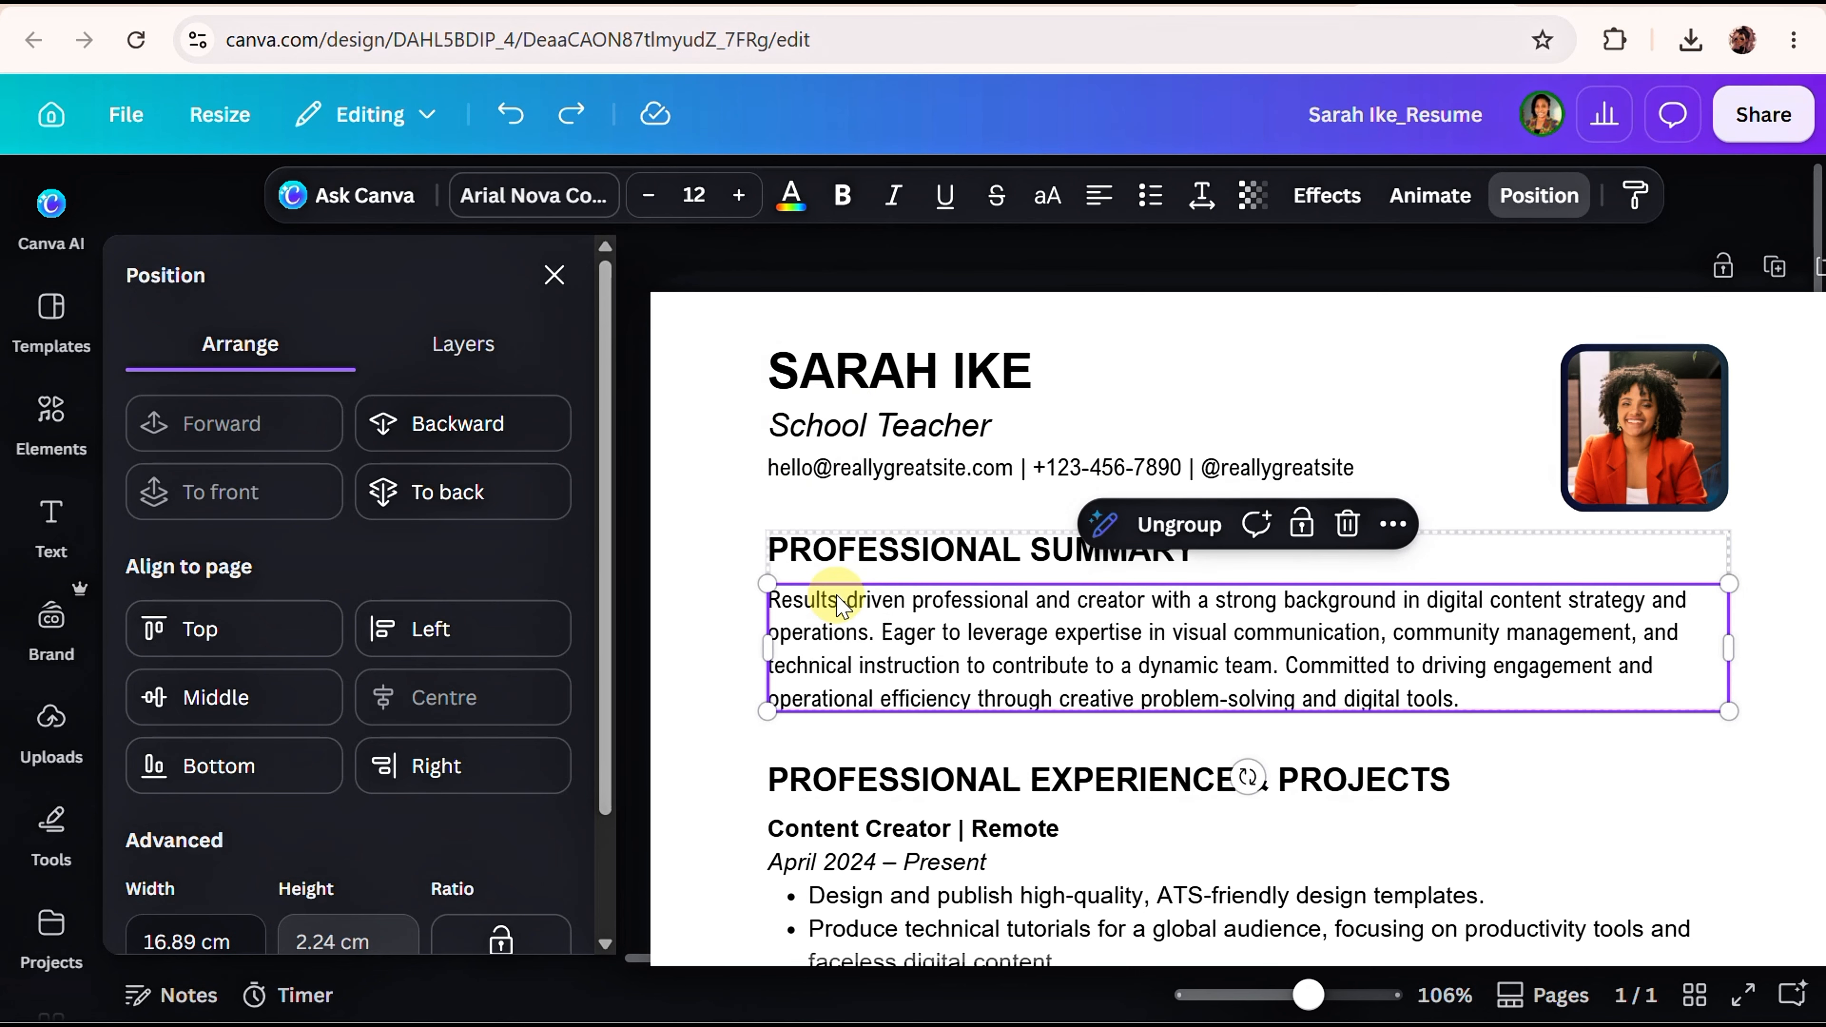
{"action": "mouse_move", "coordinate": [841, 606]}
{"action": "left_mouse_down"}
{"action": "mouse_move", "coordinate": [837, 768]}
{"action": "mouse_move", "coordinate": [812, 776]}
{"action": "mouse_move", "coordinate": [855, 672]}
{"action": "mouse_move", "coordinate": [838, 580]}
{"action": "left_mouse_up"}
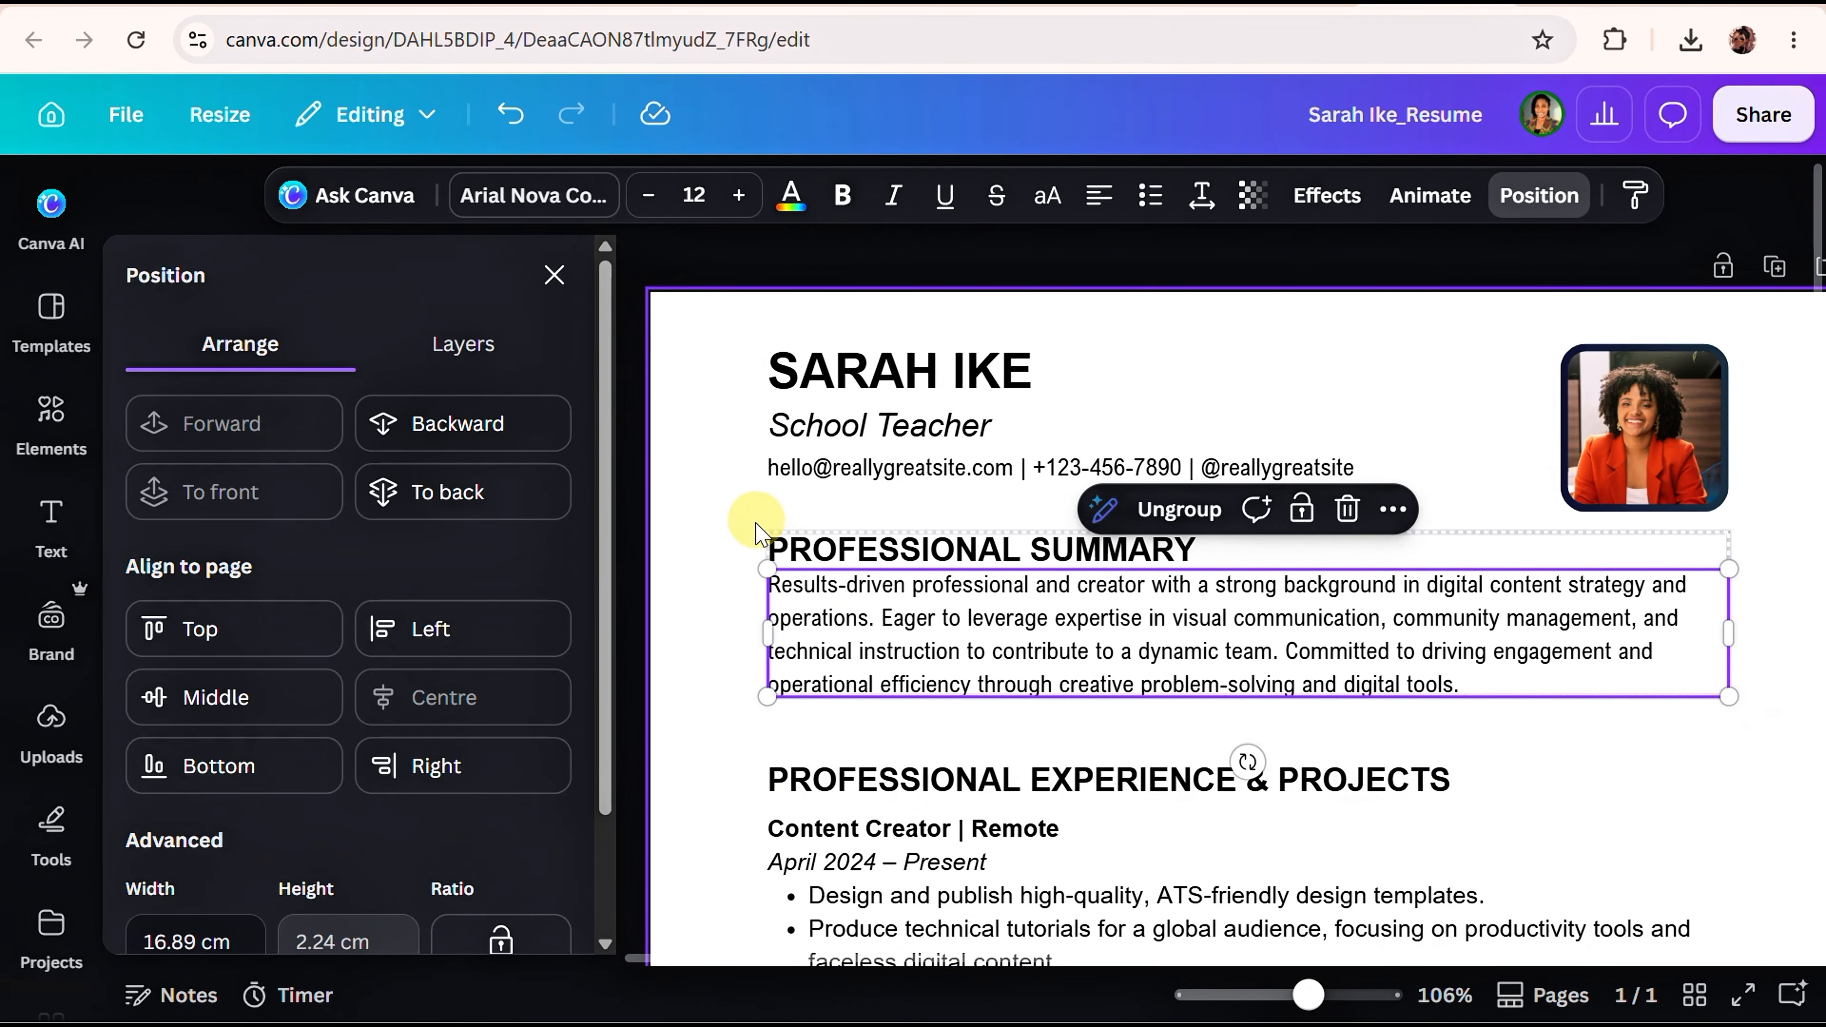
{"action": "left_click", "coordinate": [722, 642]}
{"action": "left_click", "coordinate": [863, 627]}
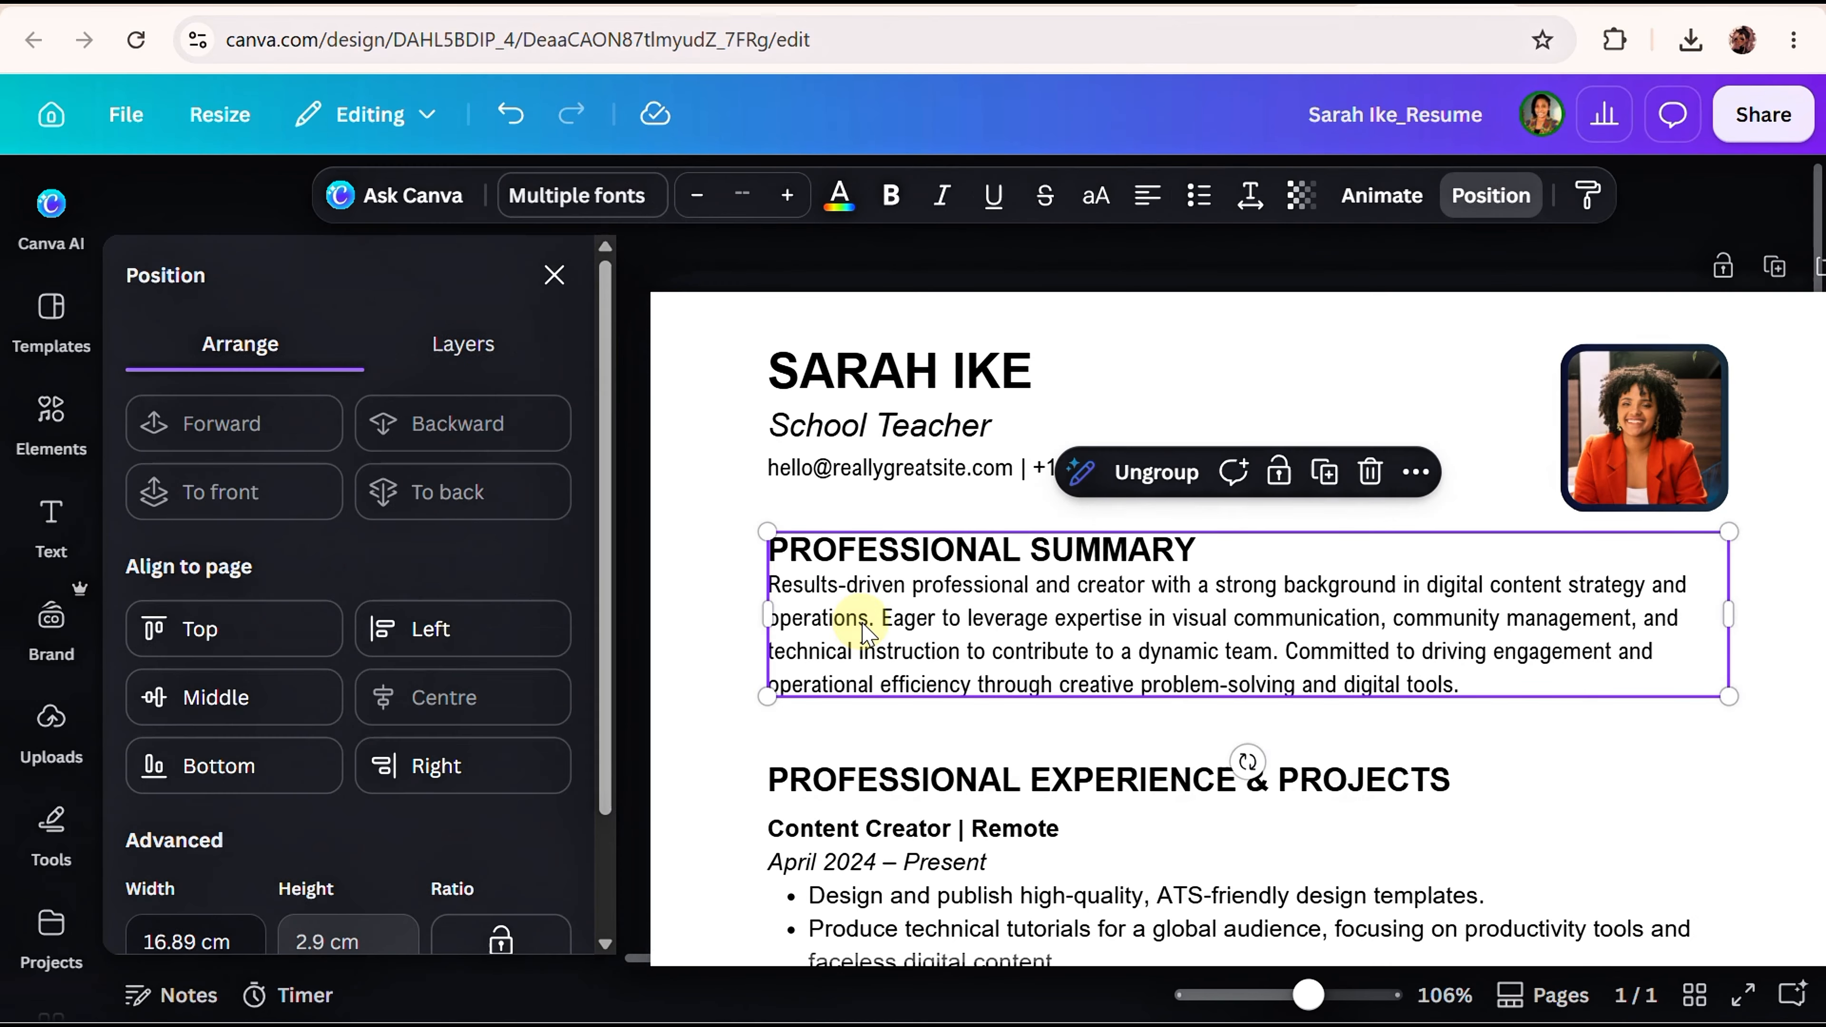
{"action": "left_click_drag", "start_coordinate": [866, 627], "coordinate": [829, 963]}
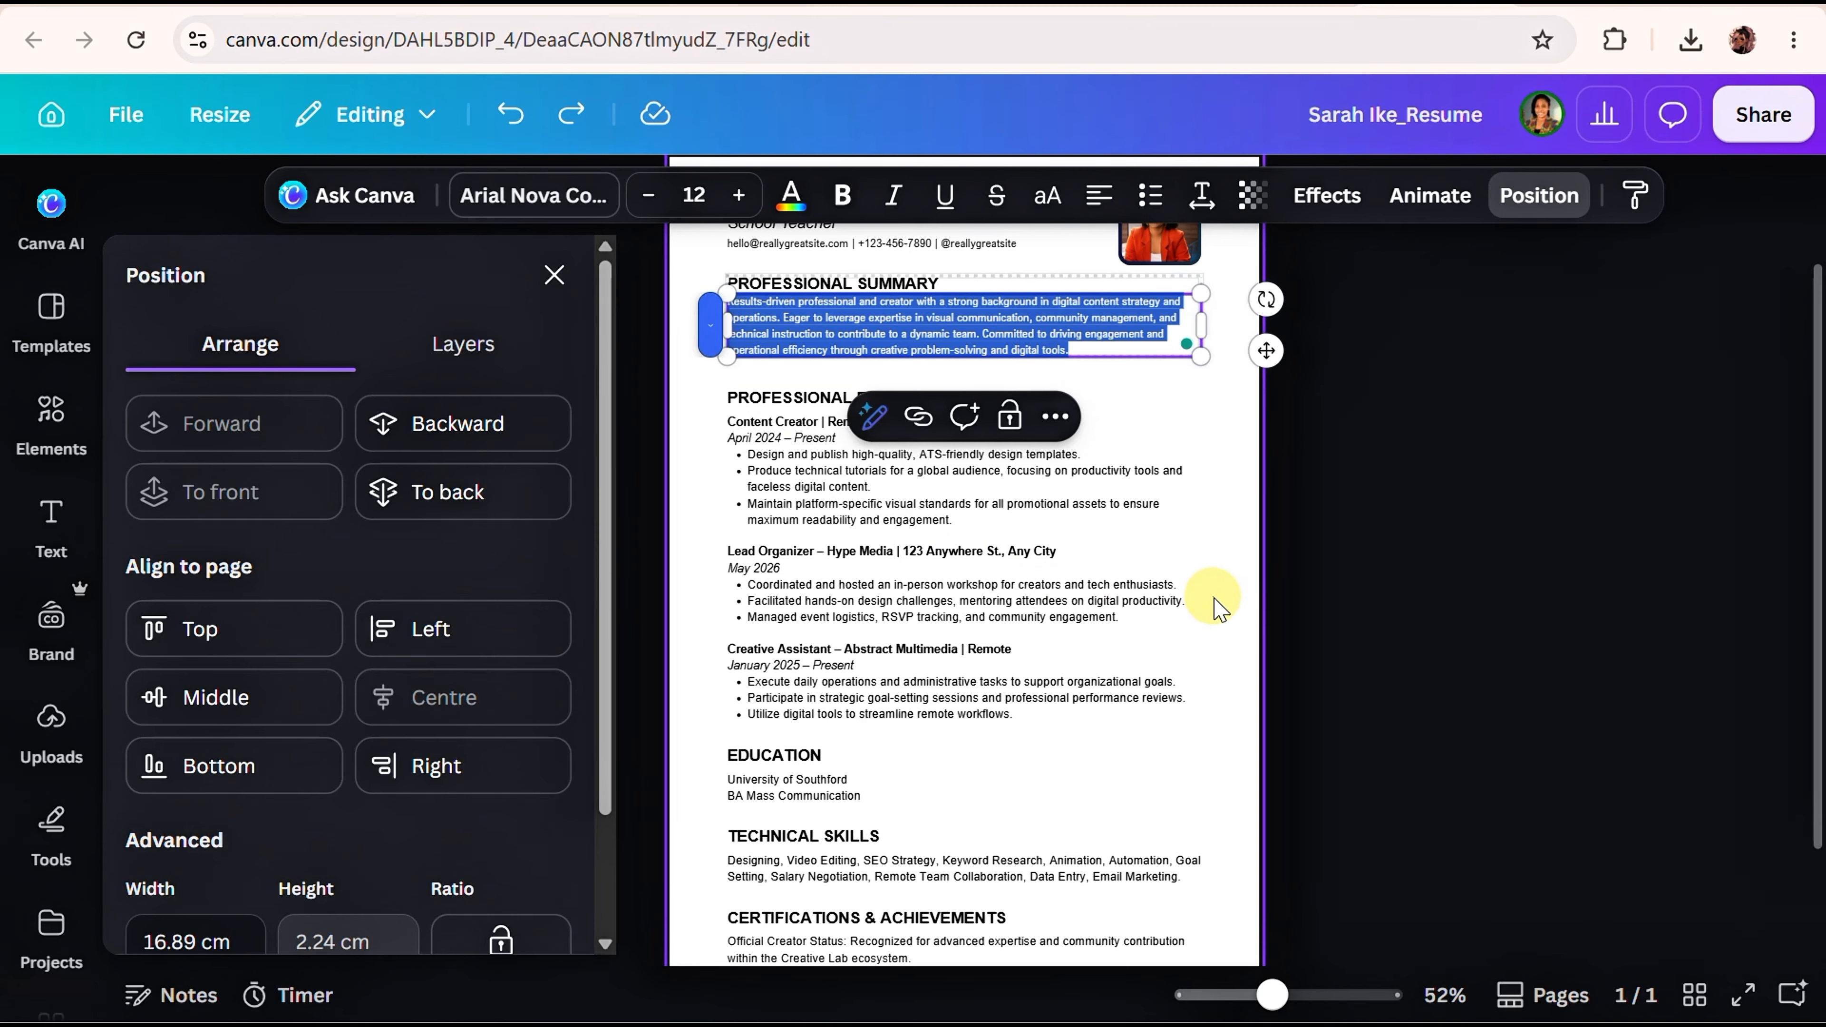
{"action": "left_click", "coordinate": [1214, 604]}
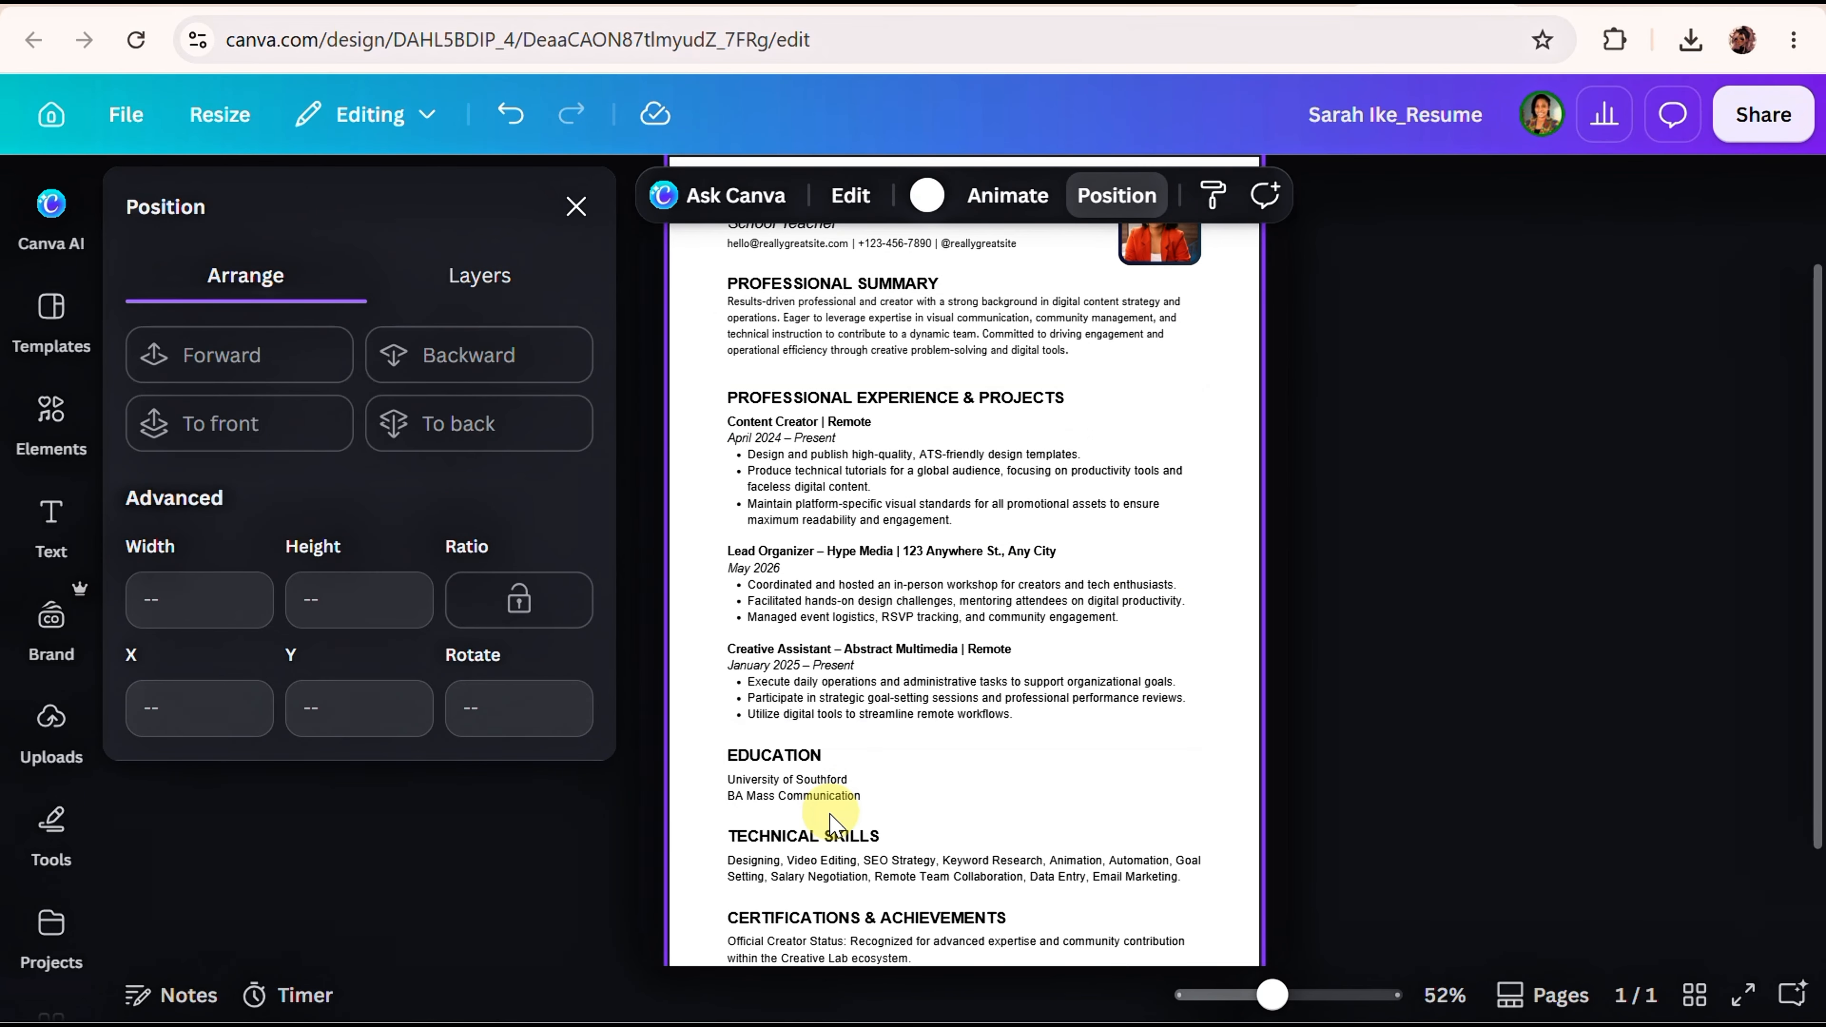
{"action": "scroll", "coordinate": [834, 762], "scroll_direction": "down", "scroll_amount": 2}
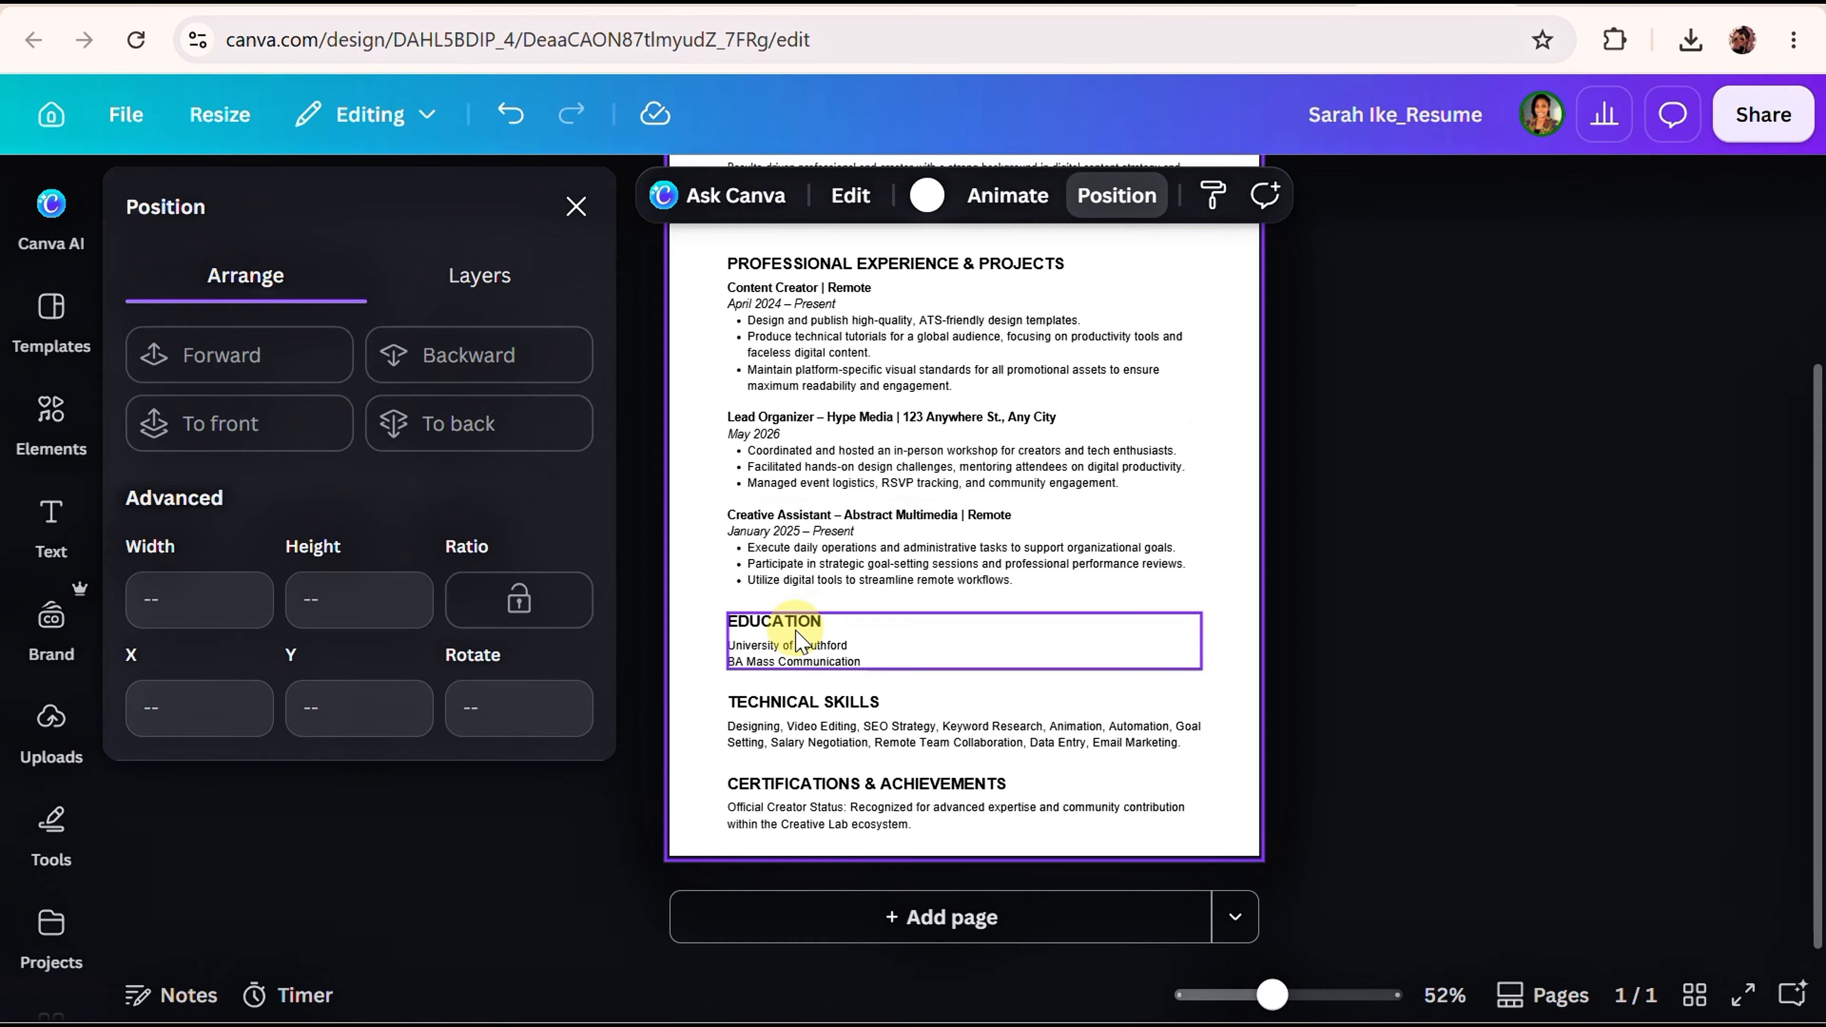
{"action": "left_click", "coordinate": [784, 737]}
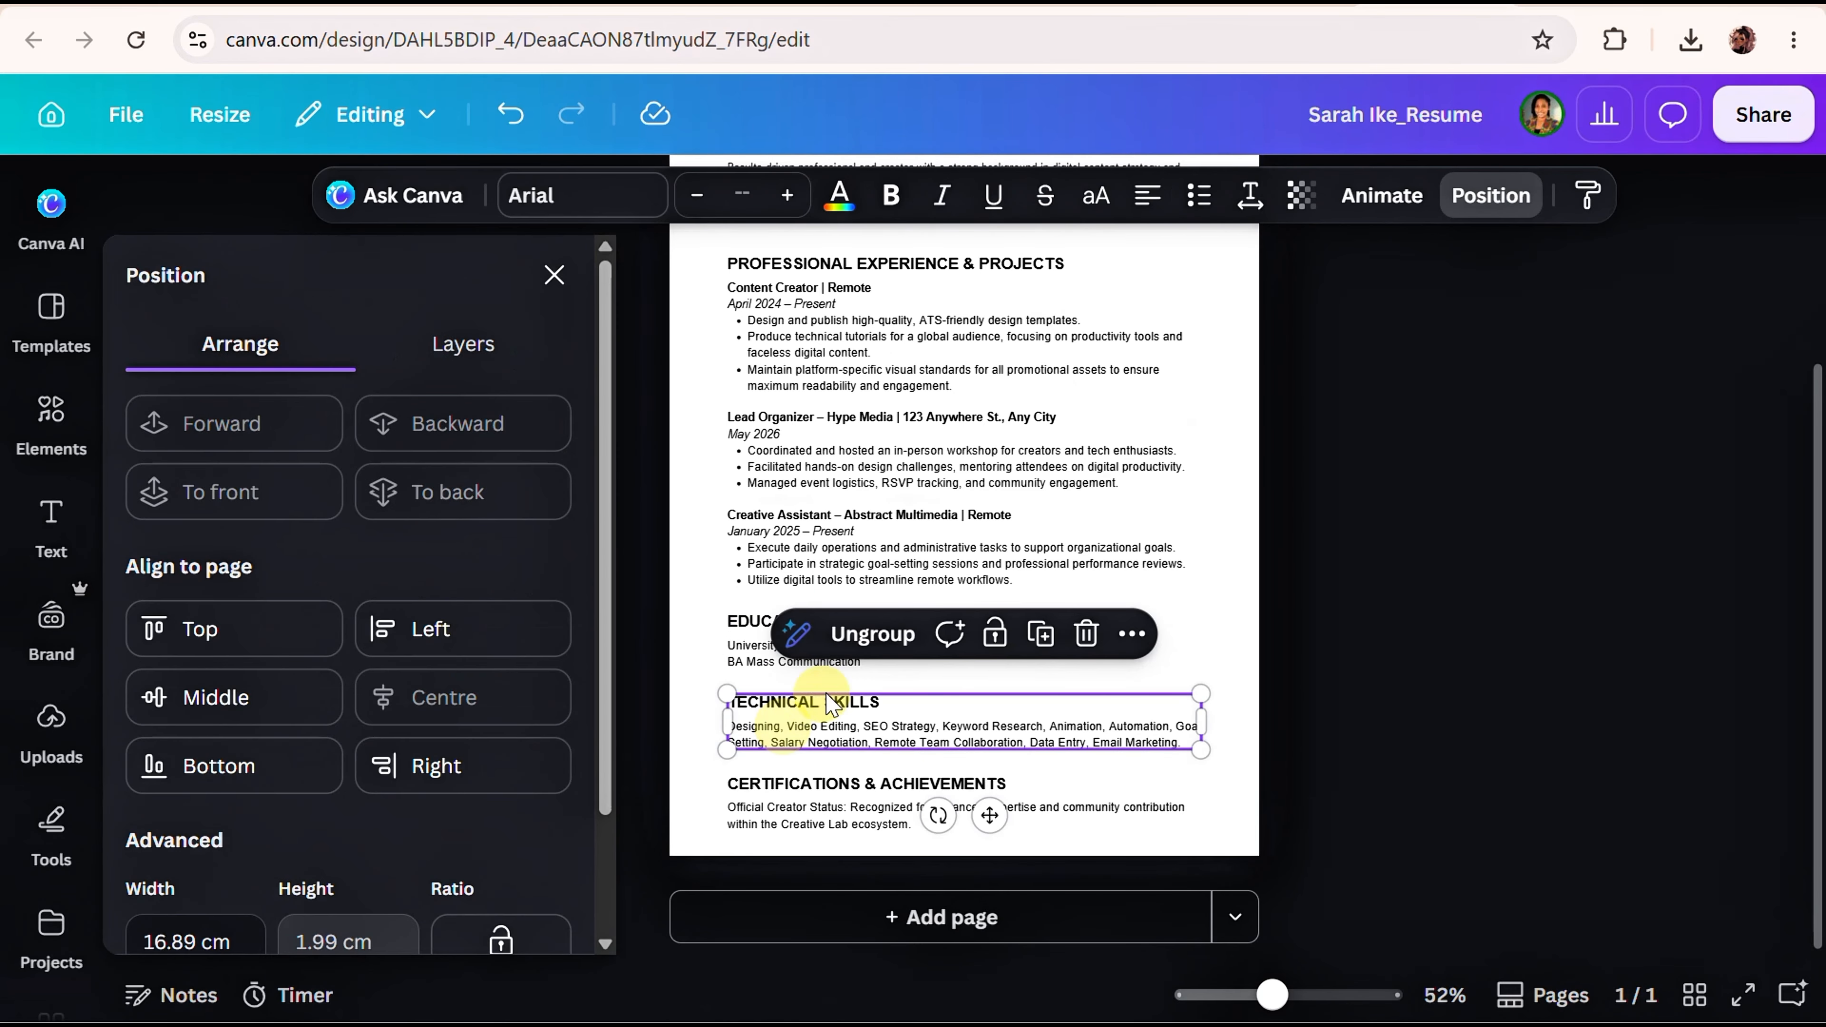
{"action": "left_click", "coordinate": [1041, 635]}
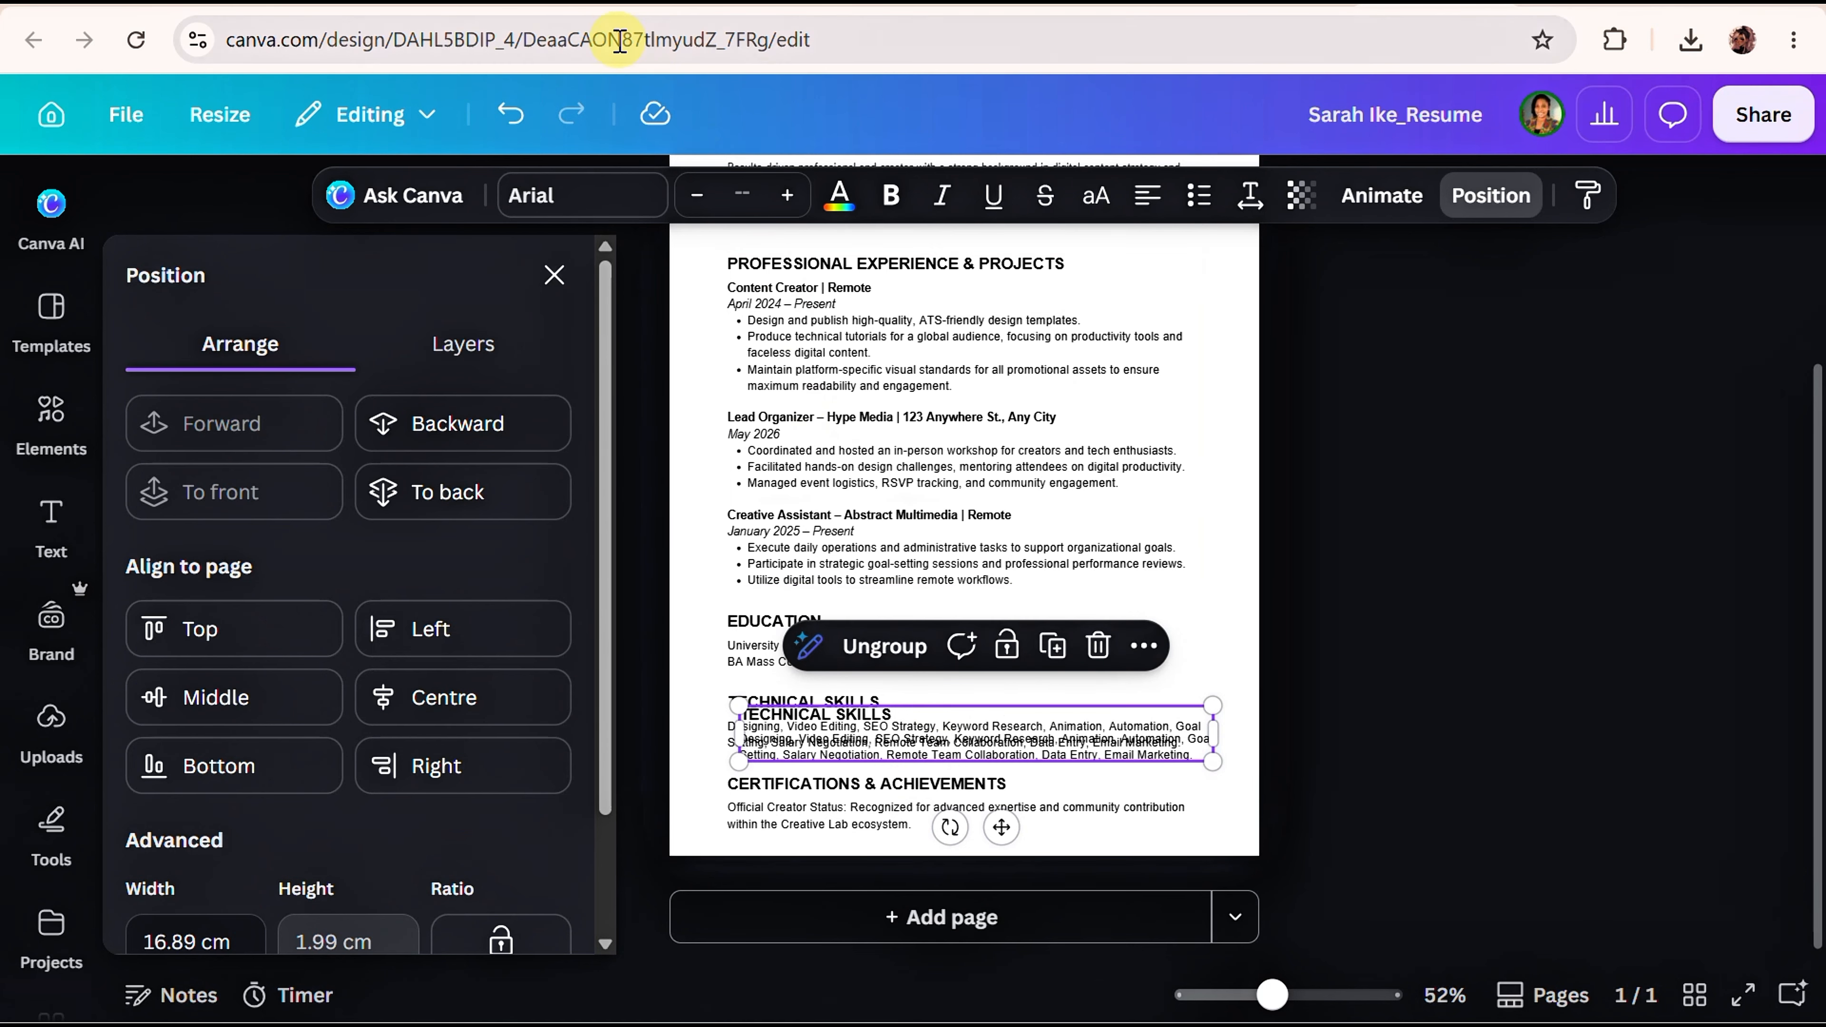
{"action": "left_click", "coordinate": [517, 137]}
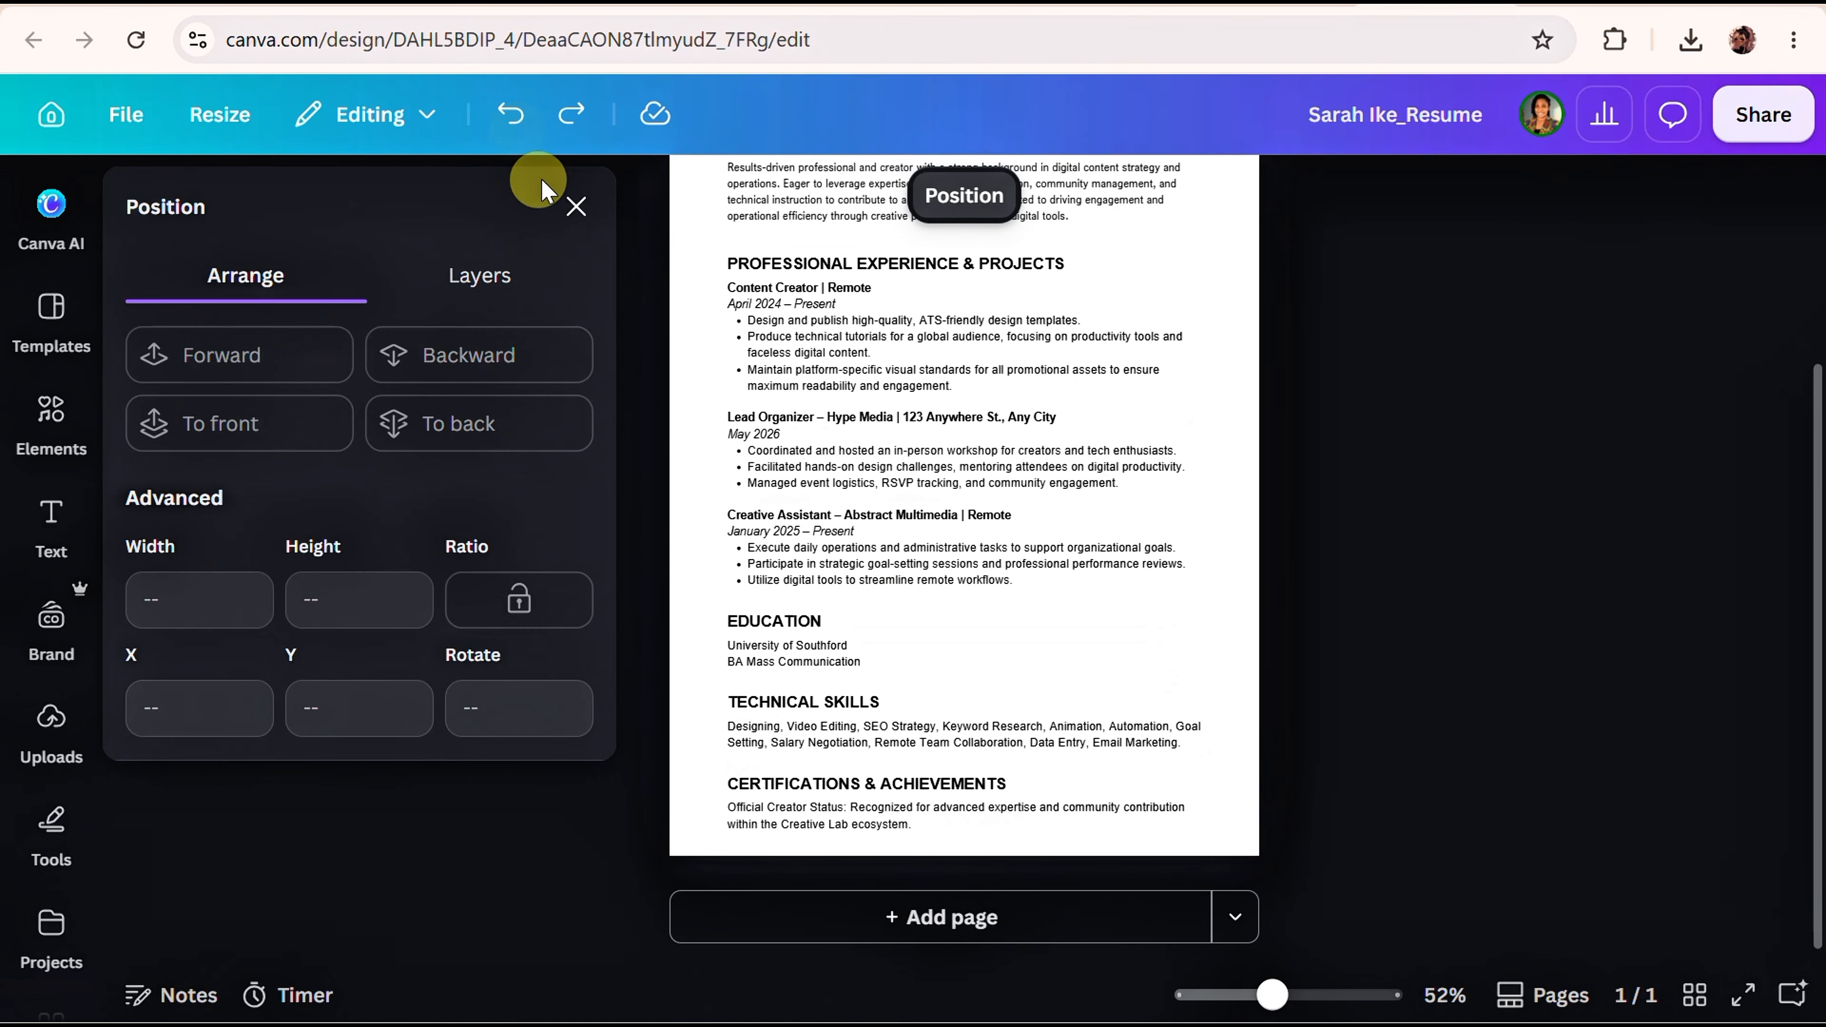
{"action": "scroll", "coordinate": [715, 315], "scroll_direction": "up", "scroll_amount": 4}
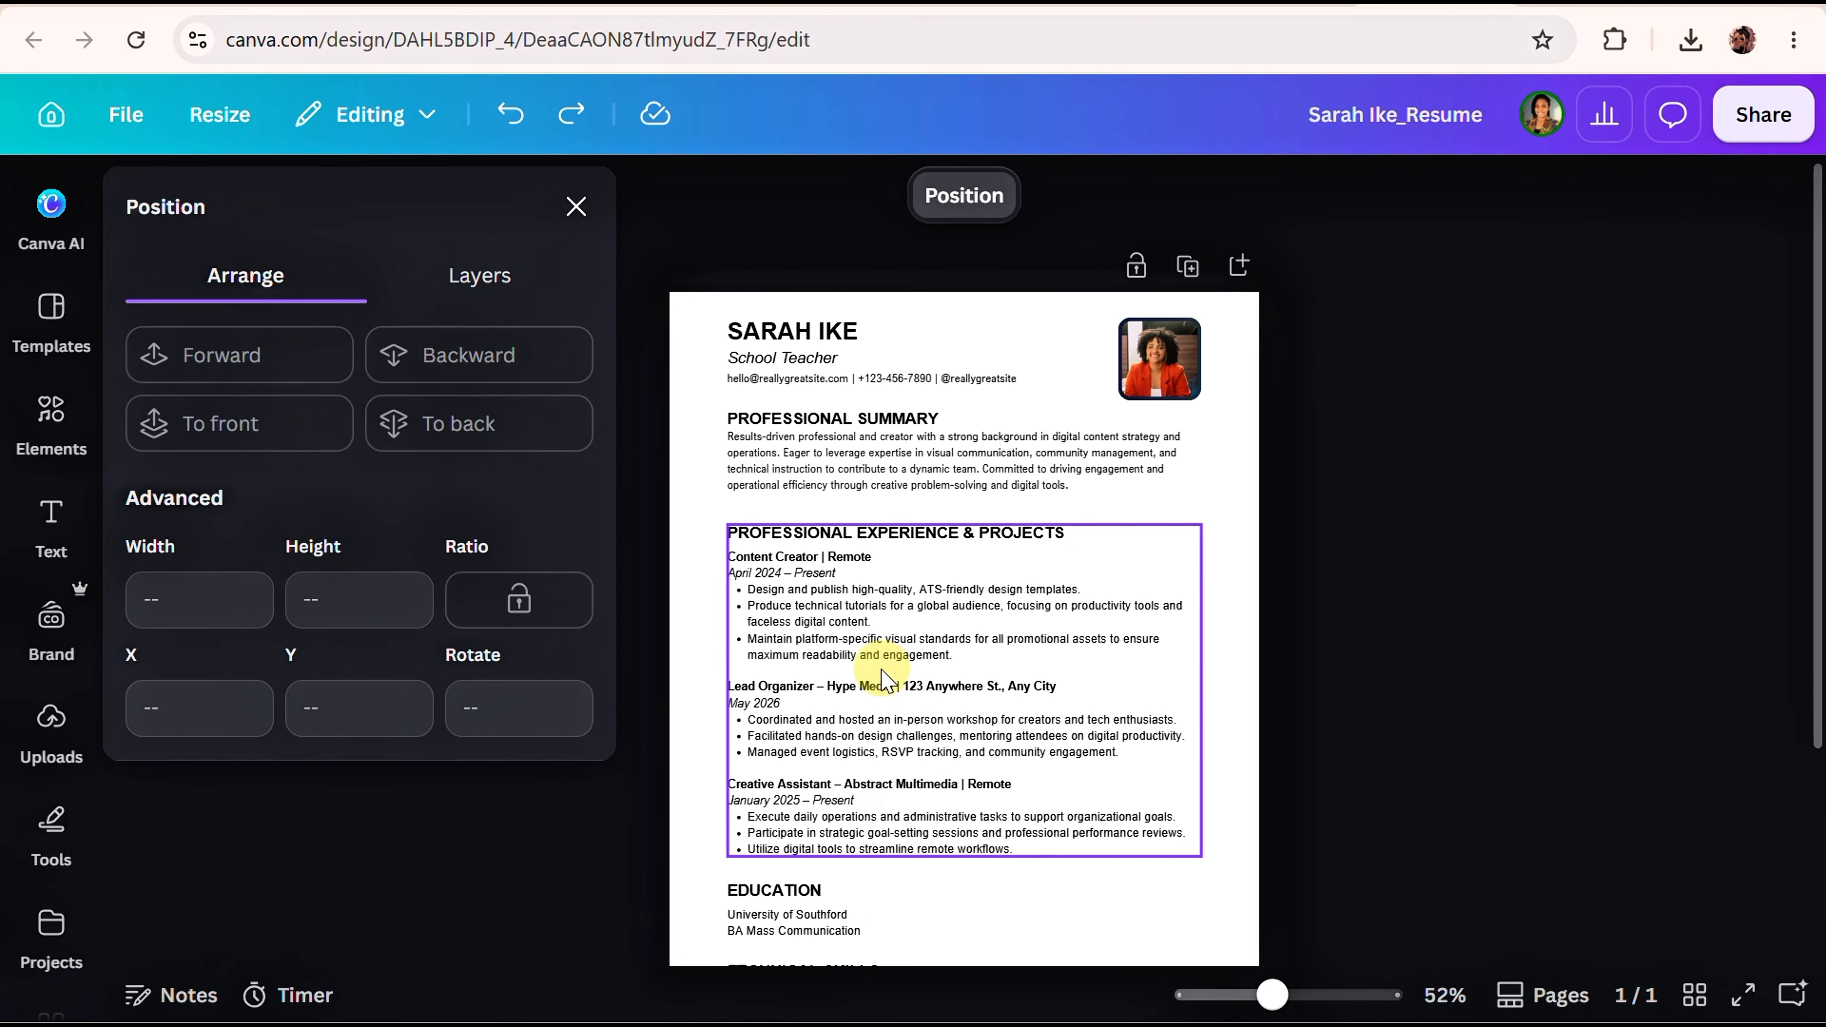
{"action": "scroll", "coordinate": [934, 503], "scroll_direction": "down", "scroll_amount": 3}
{"action": "scroll", "coordinate": [934, 474], "scroll_direction": "up", "scroll_amount": 3}
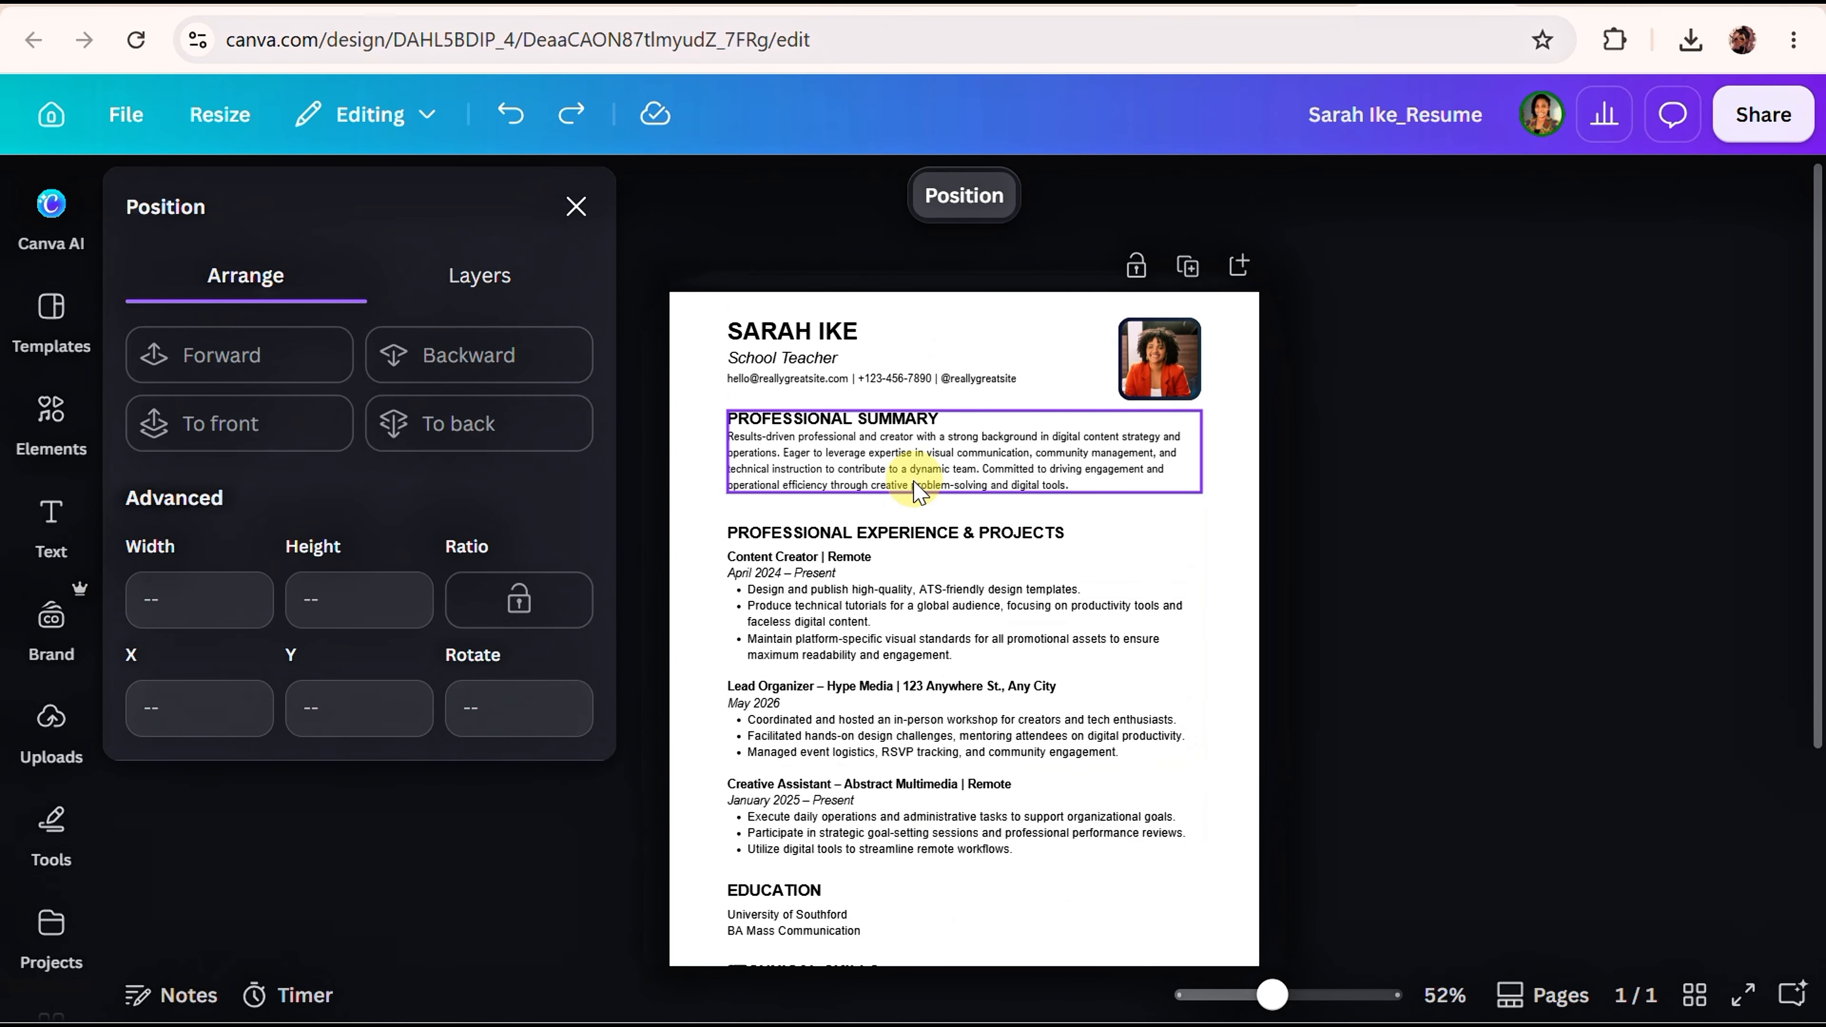
Duplicate the resume page to create an identical Page 2.
{"action": "left_click", "coordinate": [1188, 268]}
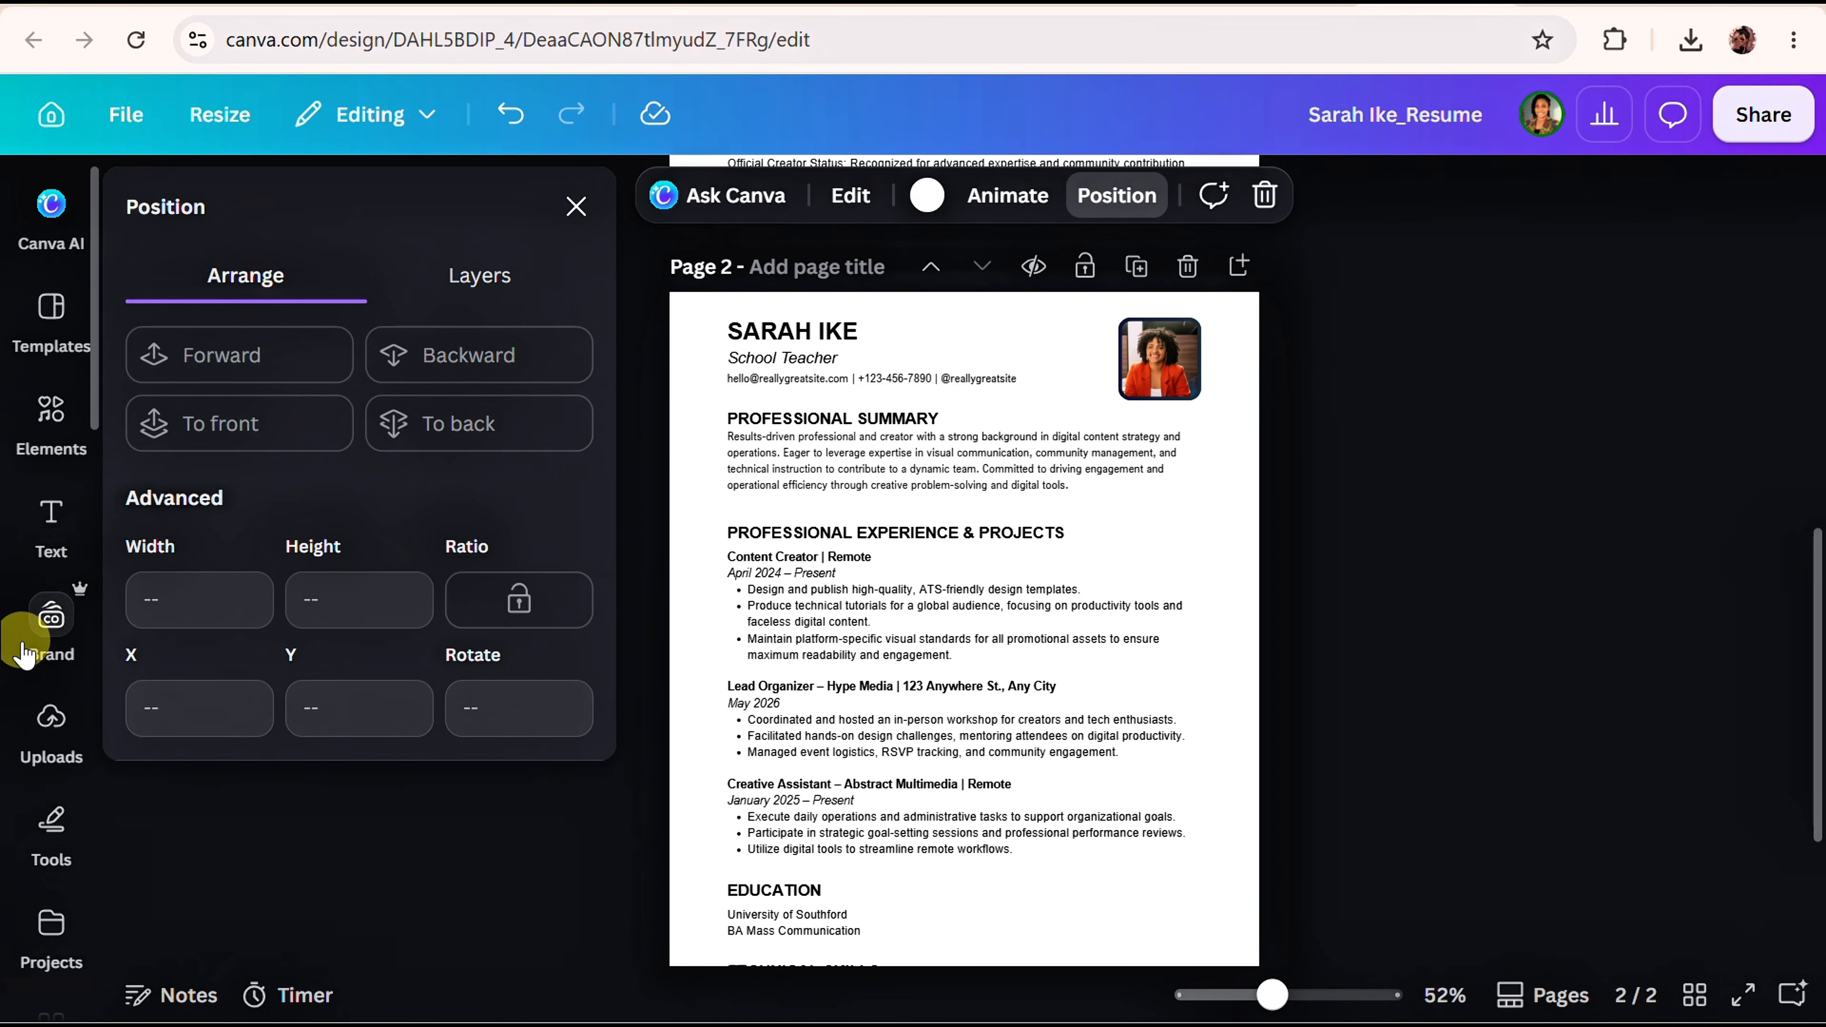
Drag the red-background braided-woman portrait from Uploads into the page 2 photo frame.
{"action": "left_click", "coordinate": [51, 728]}
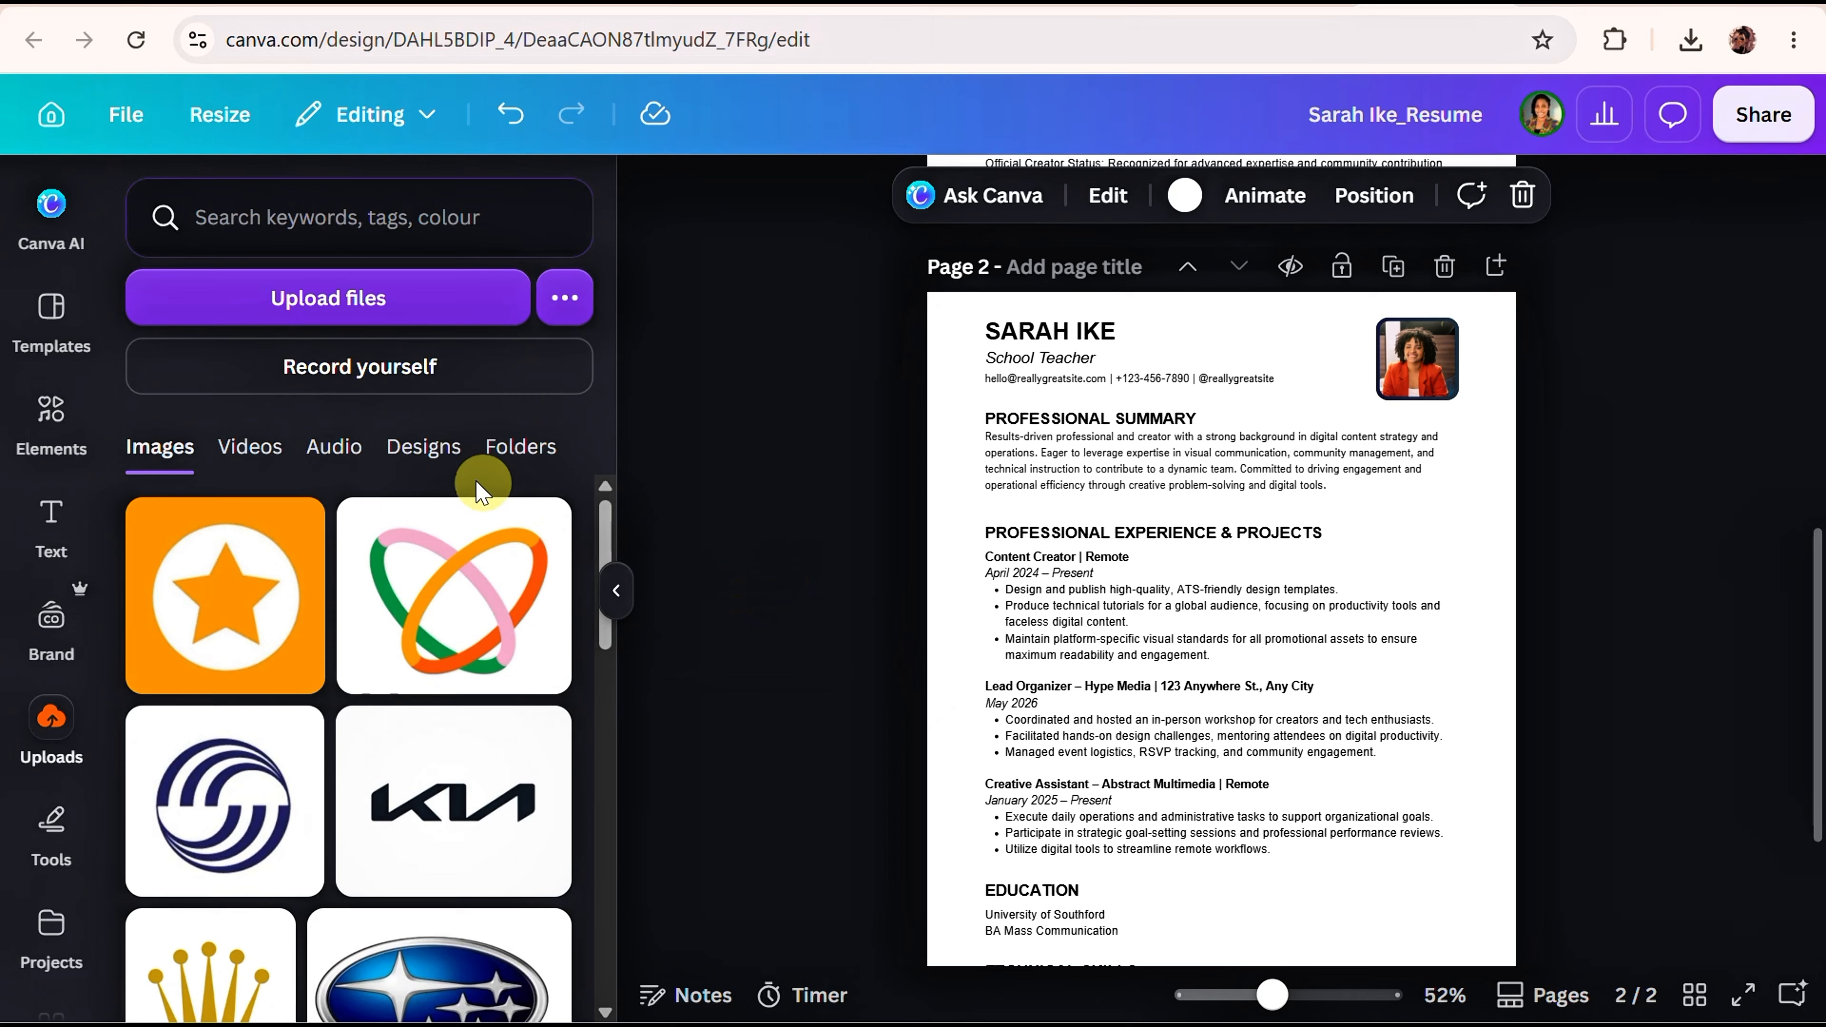
{"action": "scroll", "coordinate": [446, 547], "scroll_direction": "down", "scroll_amount": 10}
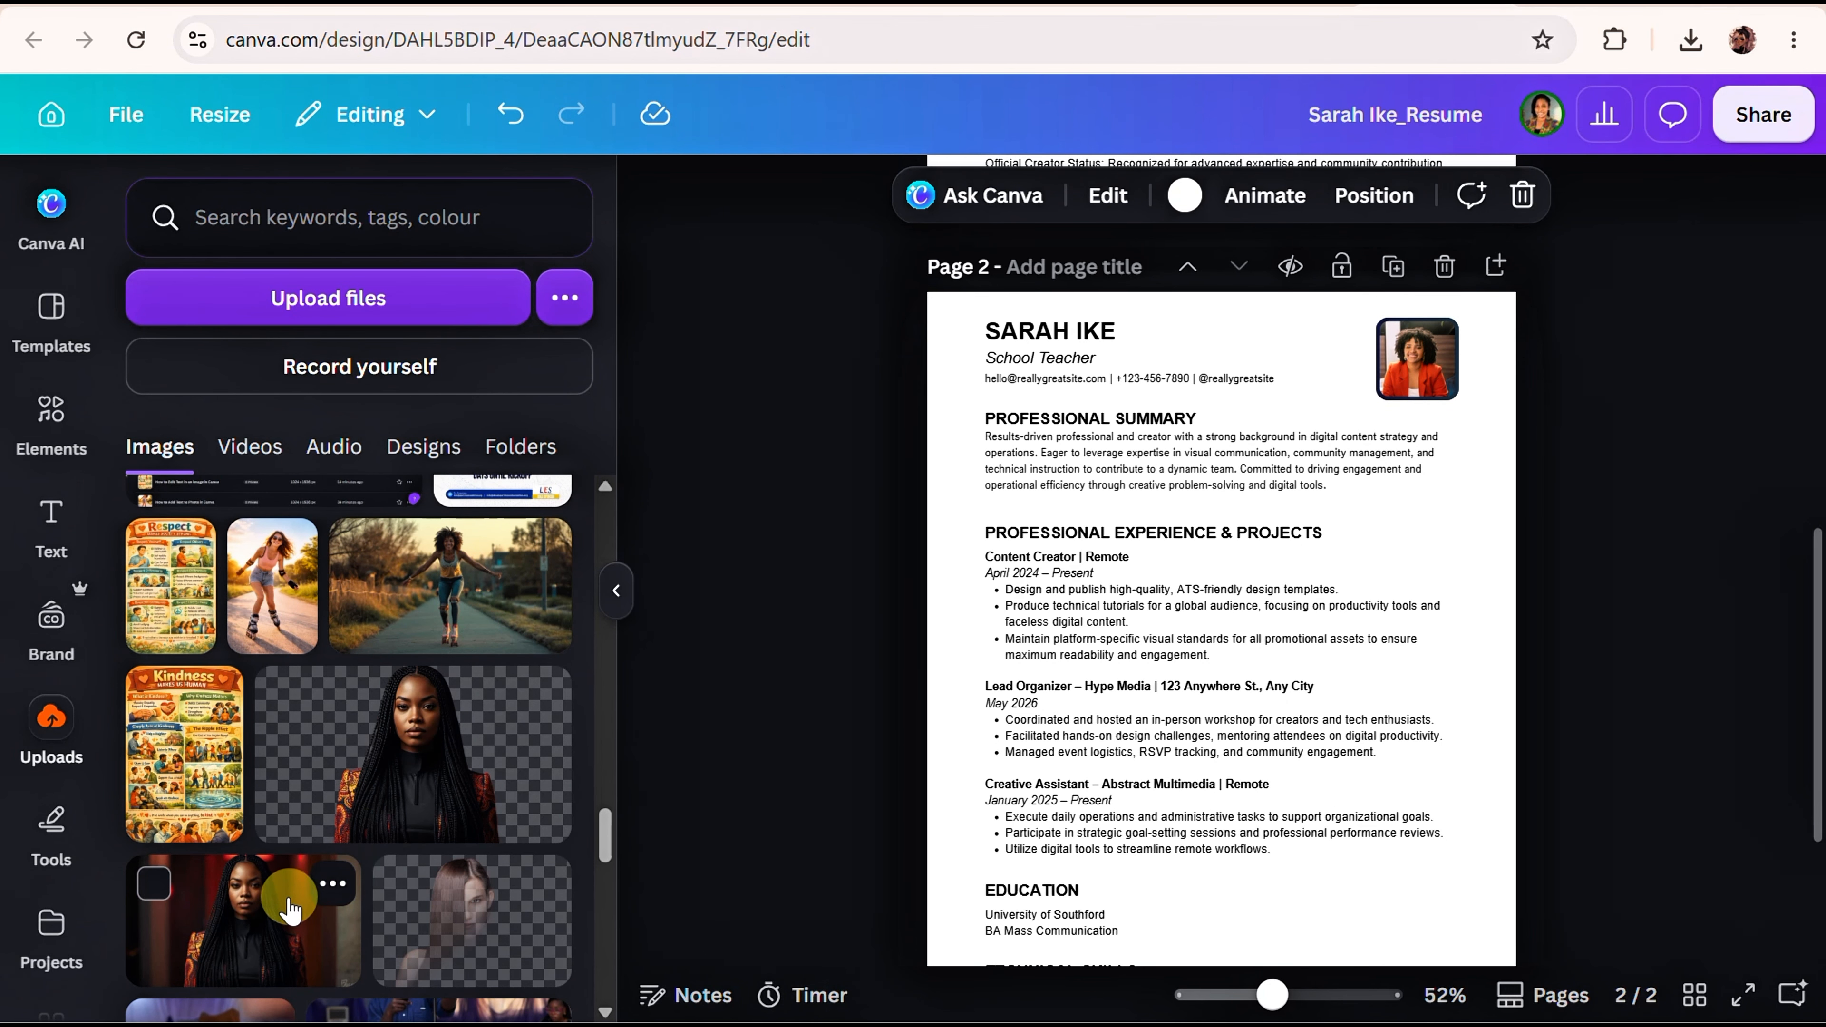
{"action": "left_click_drag", "start_coordinate": [290, 910], "coordinate": [1413, 399]}
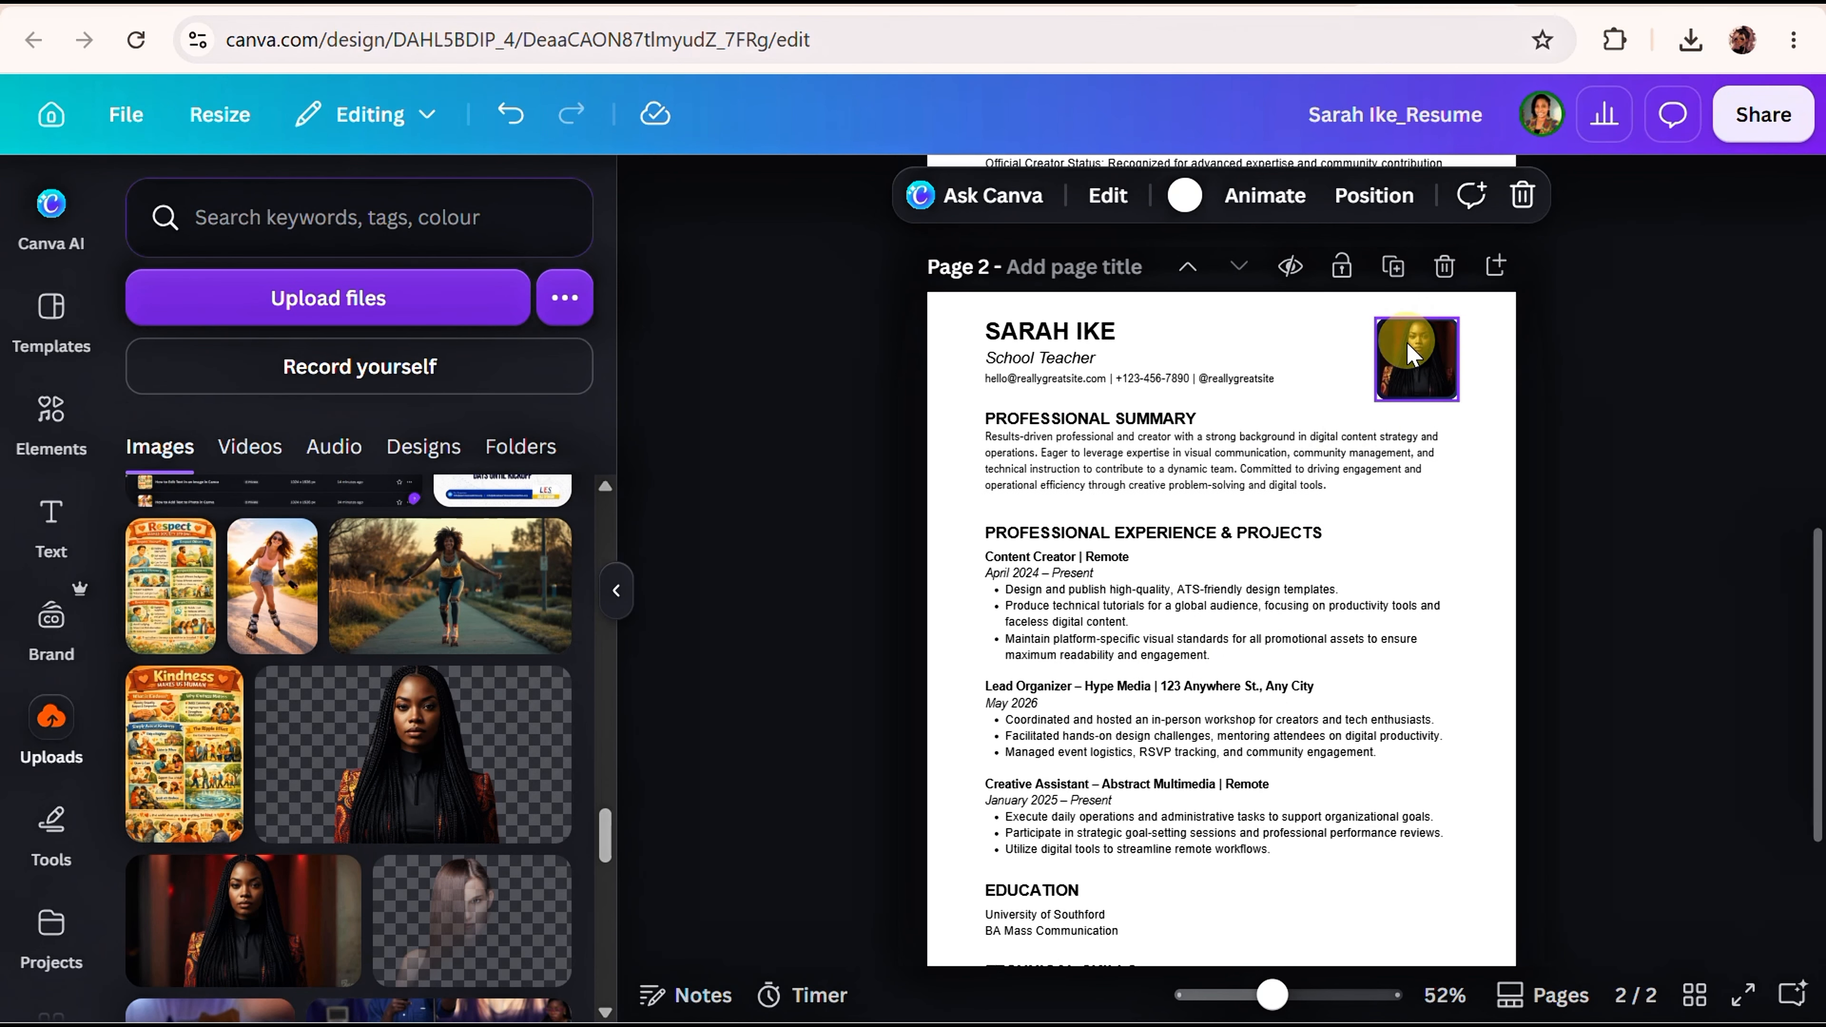
{"action": "left_click", "coordinate": [1387, 366]}
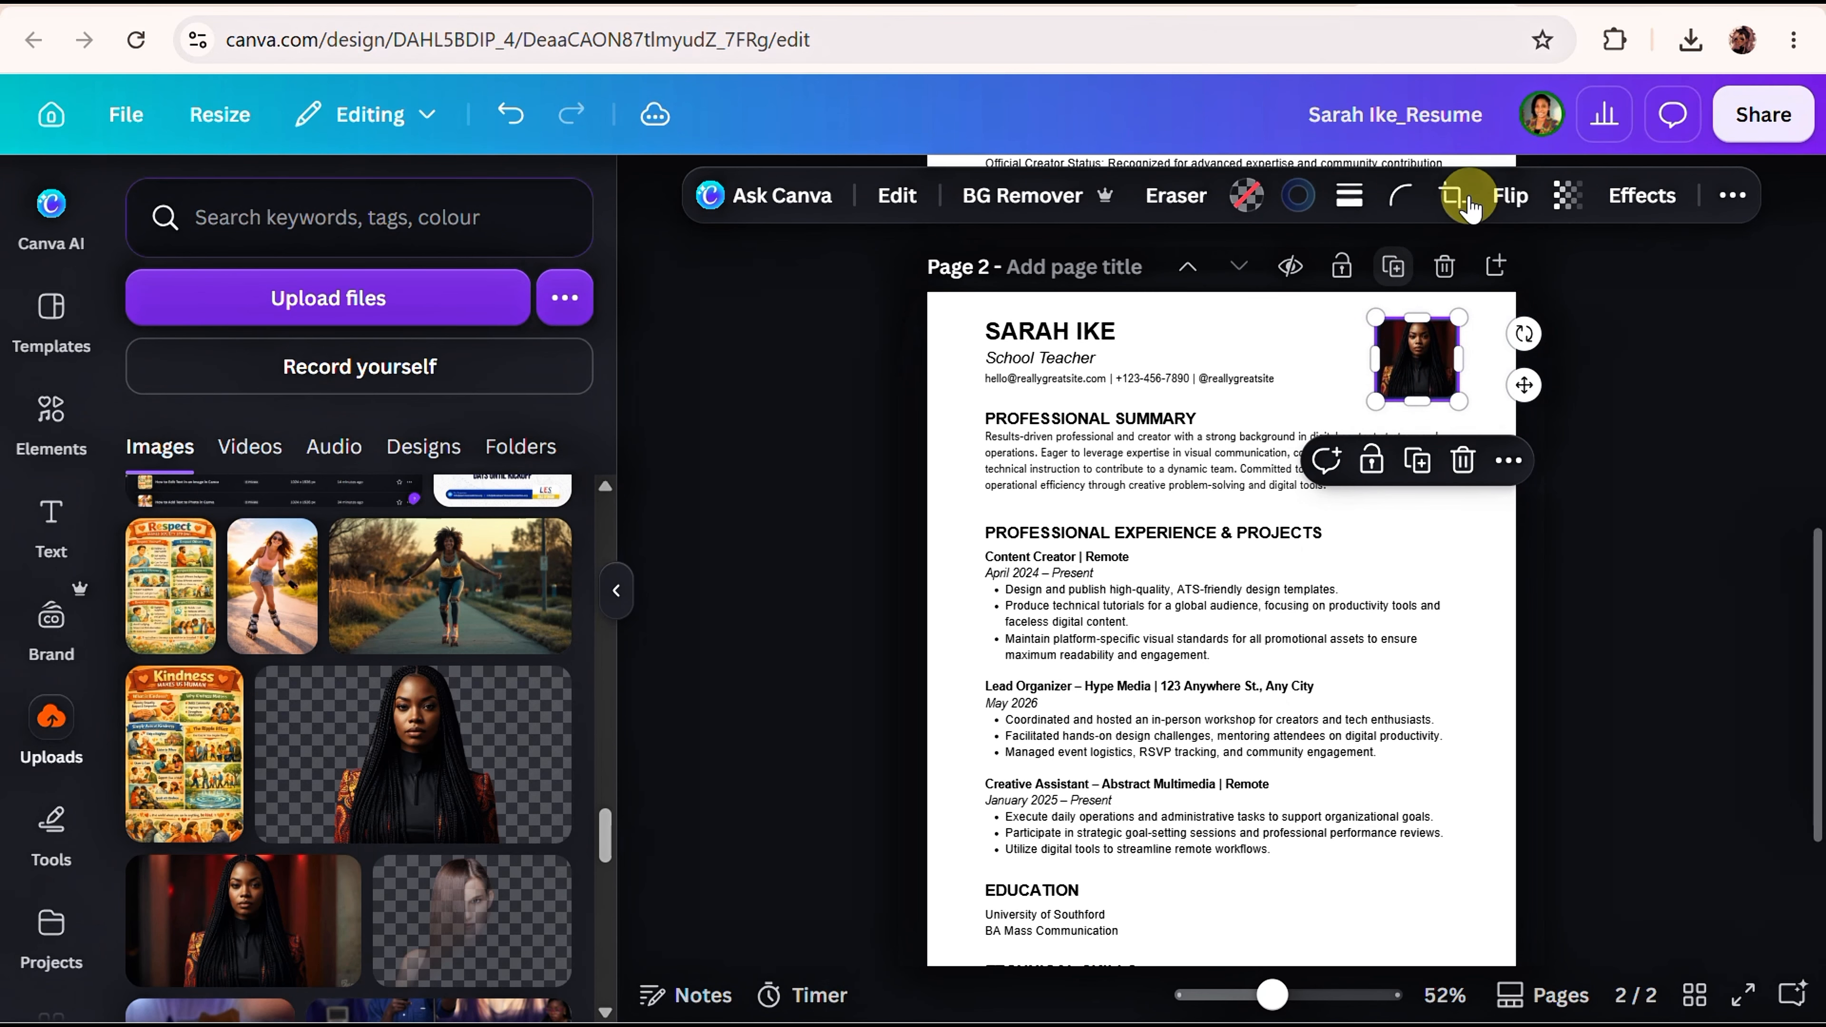
Crop the page 2 portrait, shifting and resizing the image so the woman sits centred in the frame.
{"action": "left_click", "coordinate": [1452, 195]}
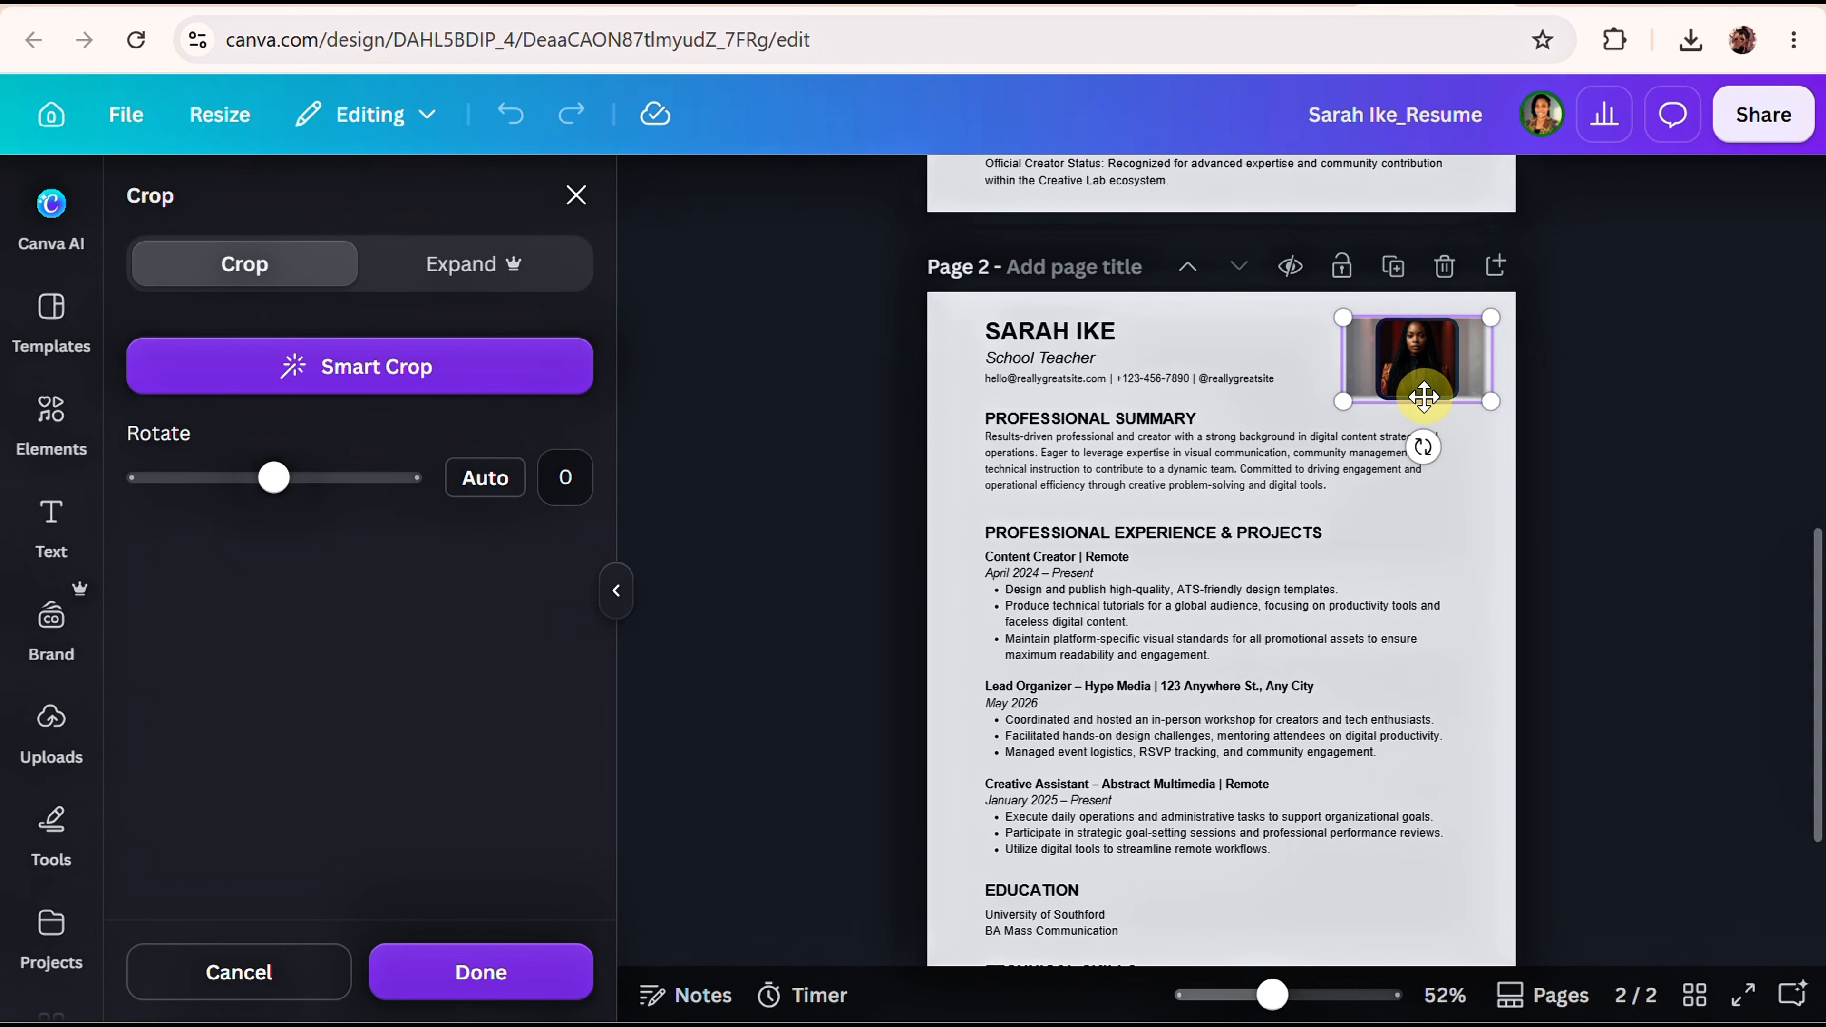
{"action": "left_click_drag", "start_coordinate": [1410, 375], "coordinate": [1442, 406]}
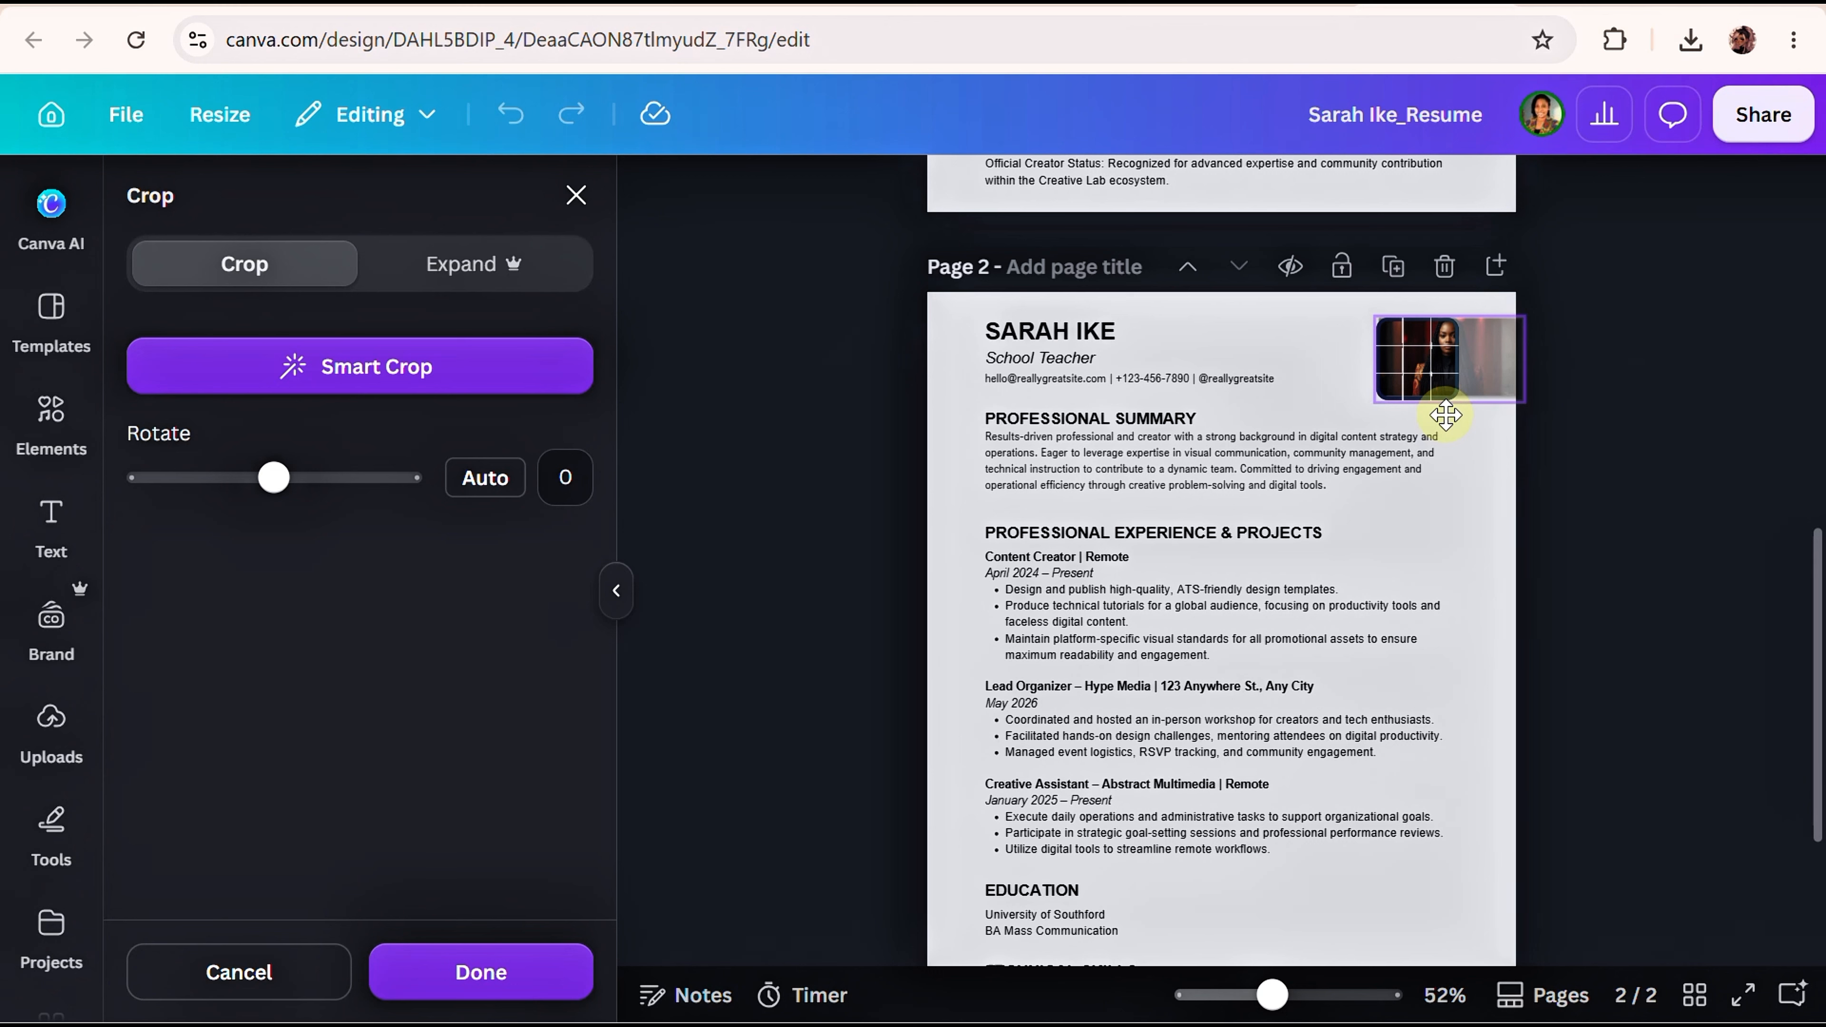
{"action": "left_click_drag", "start_coordinate": [1523, 317], "coordinate": [1356, 375]}
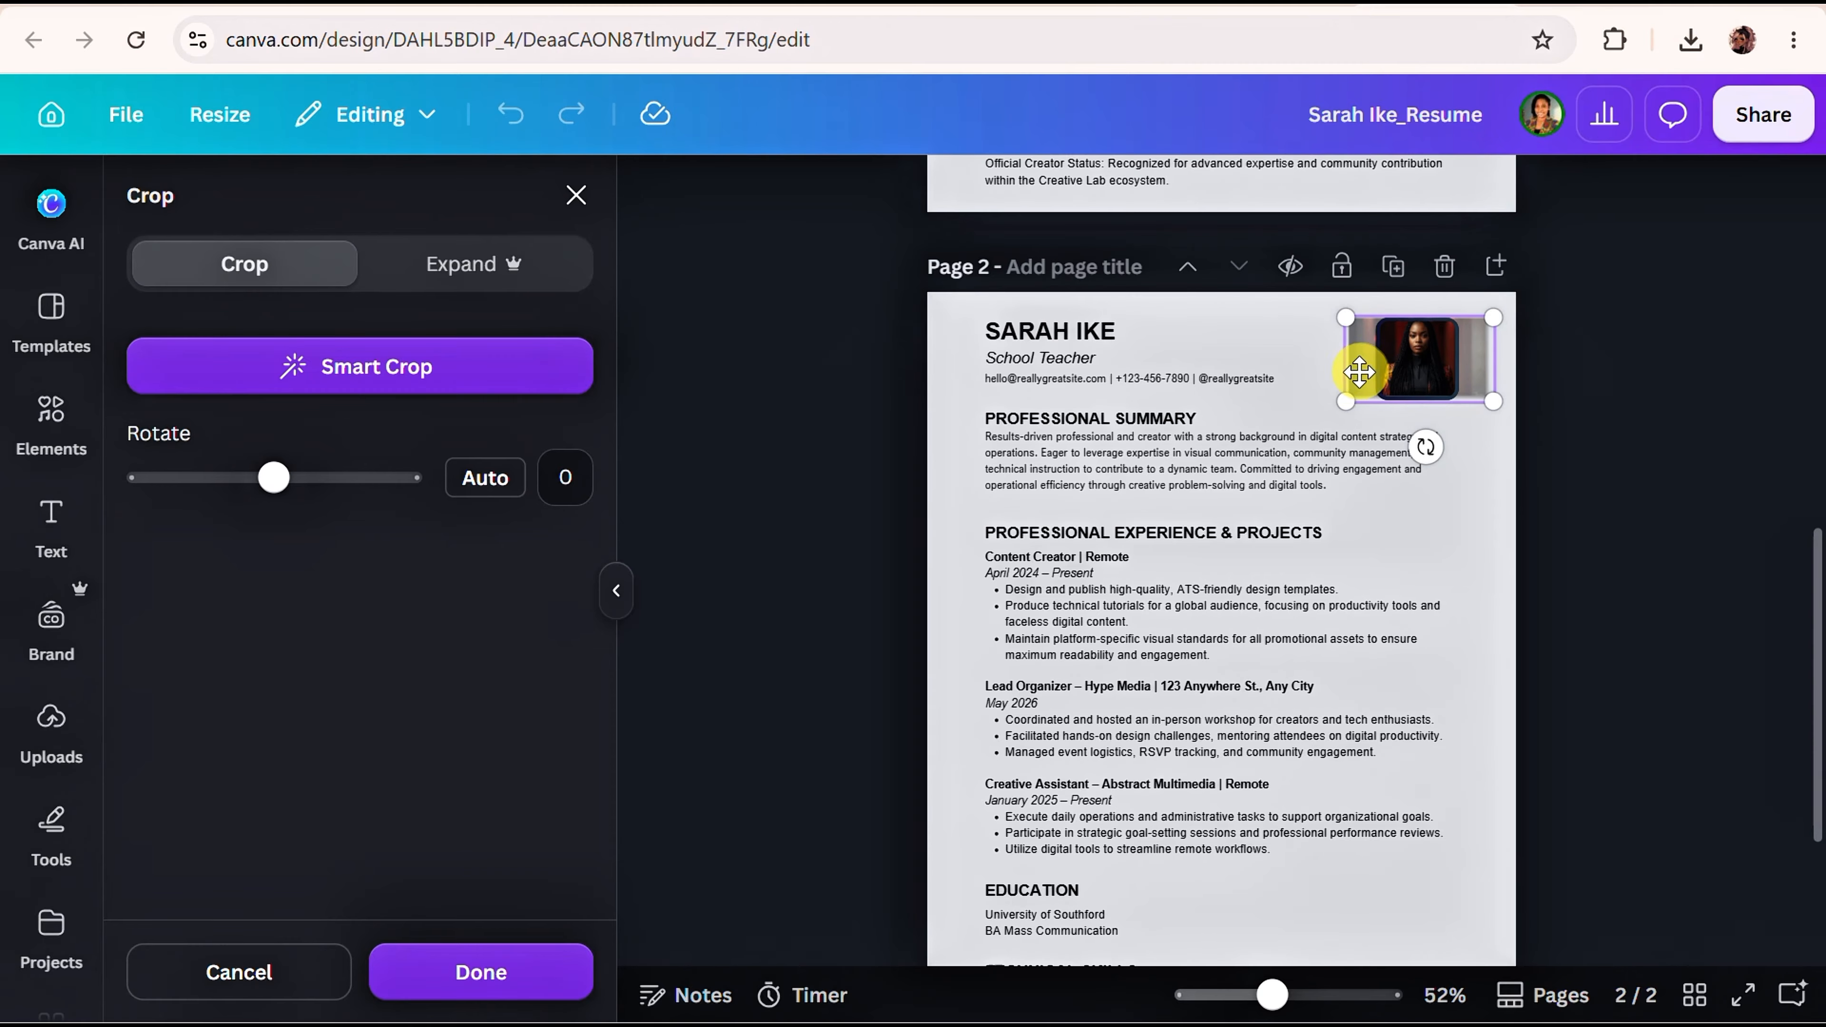
{"action": "scroll", "coordinate": [978, 419], "scroll_direction": "up", "scroll_amount": 2}
{"action": "scroll", "coordinate": [950, 424], "scroll_direction": "up", "scroll_amount": 2}
{"action": "right_click", "coordinate": [949, 421]}
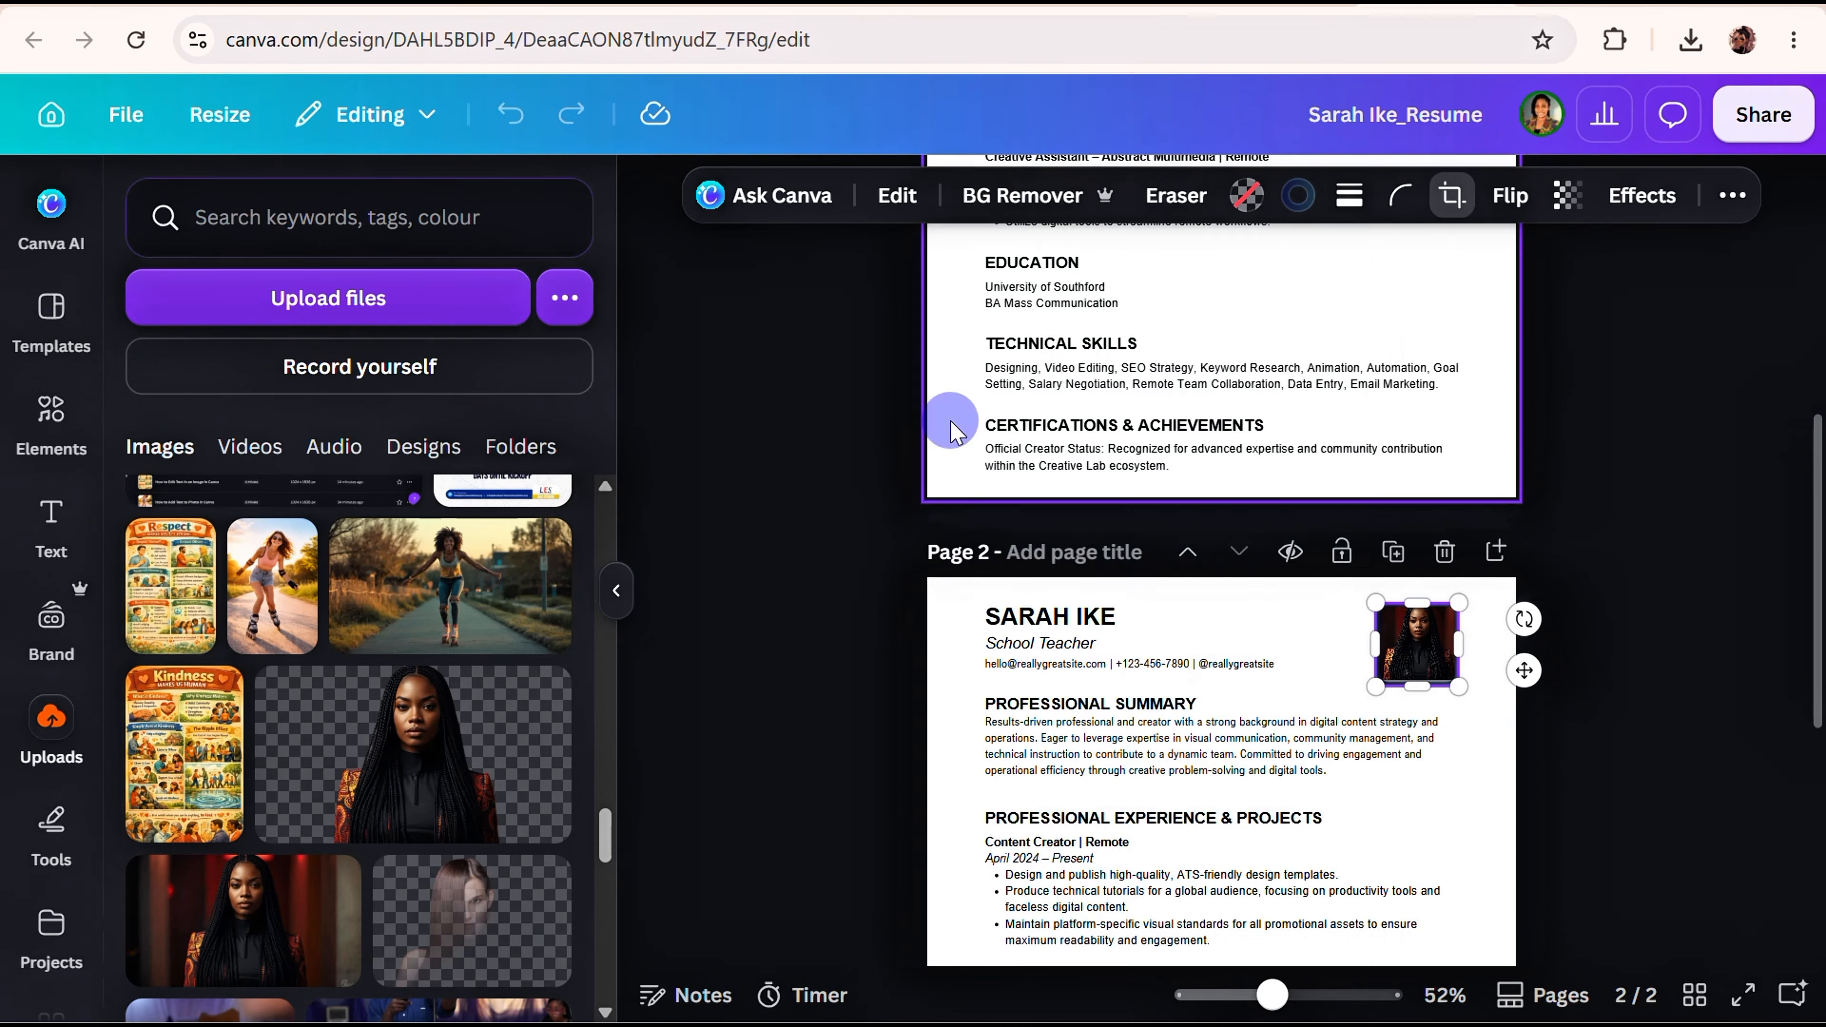
Place the braided-woman portrait in the page 1 photo frame and apply BG Remover to it.
{"action": "left_click", "coordinate": [890, 451]}
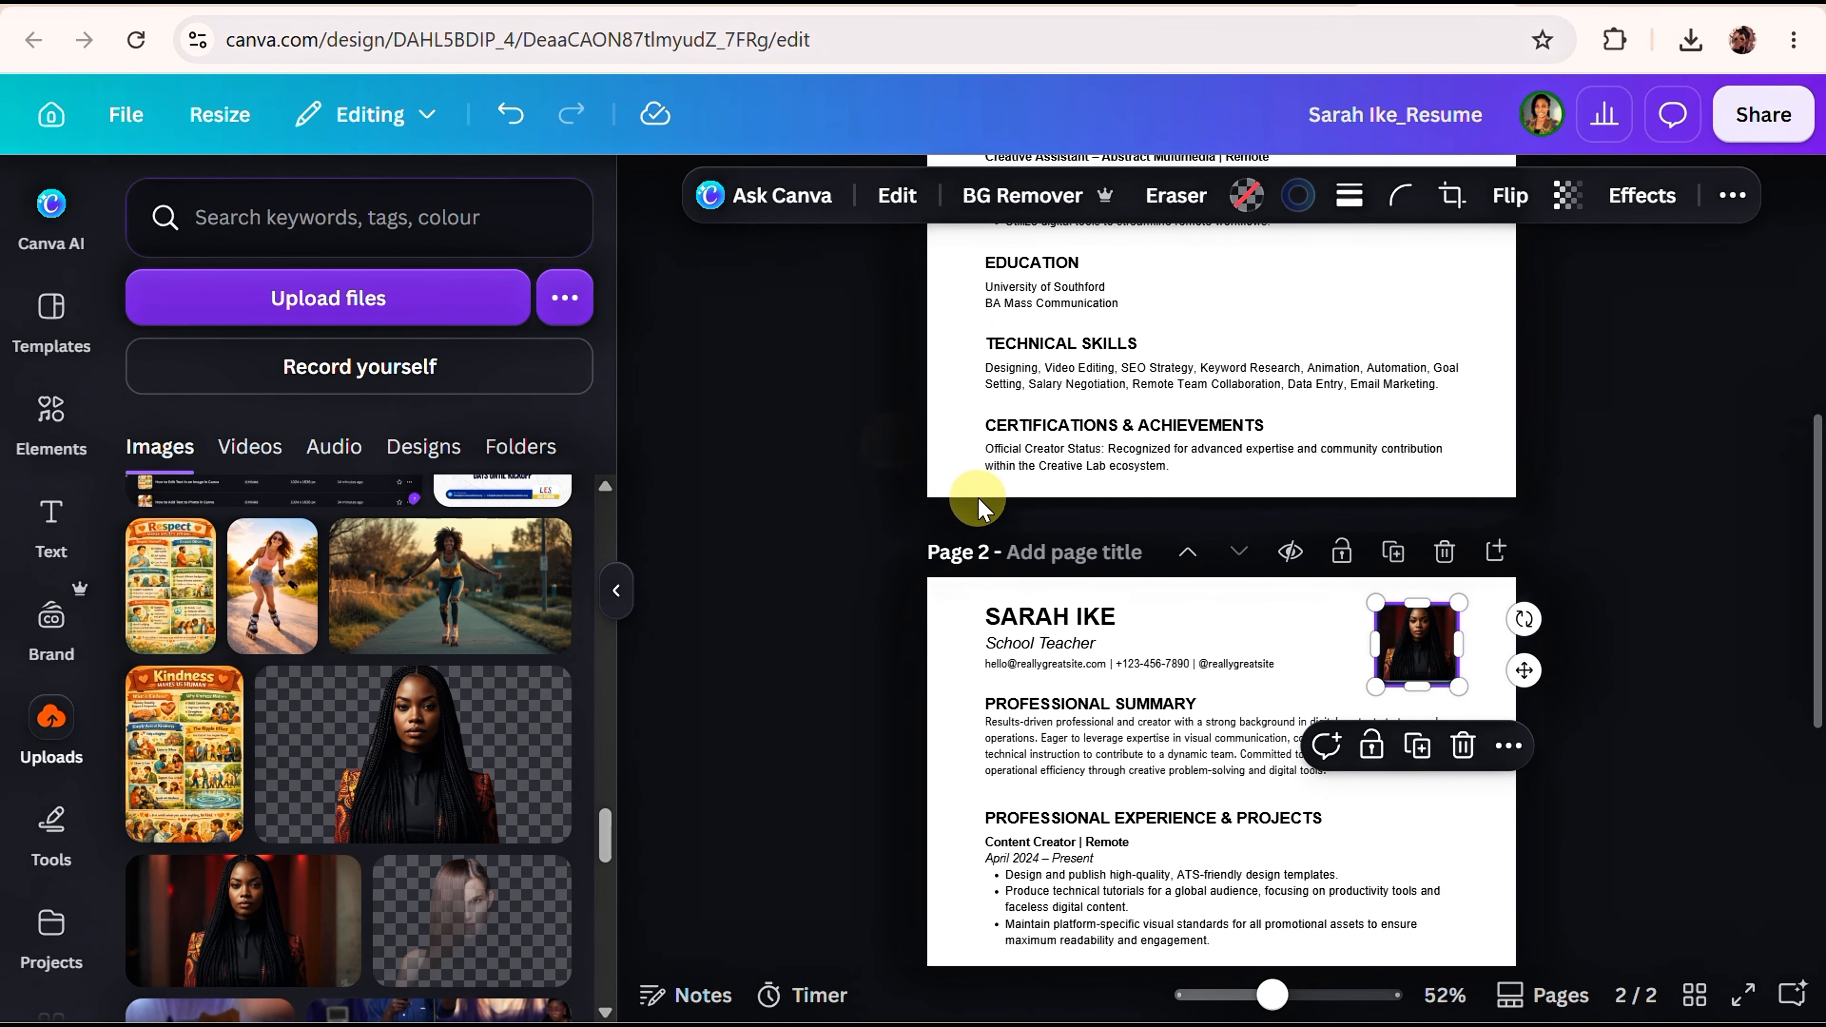
{"action": "scroll", "coordinate": [934, 474], "scroll_direction": "up", "scroll_amount": 10}
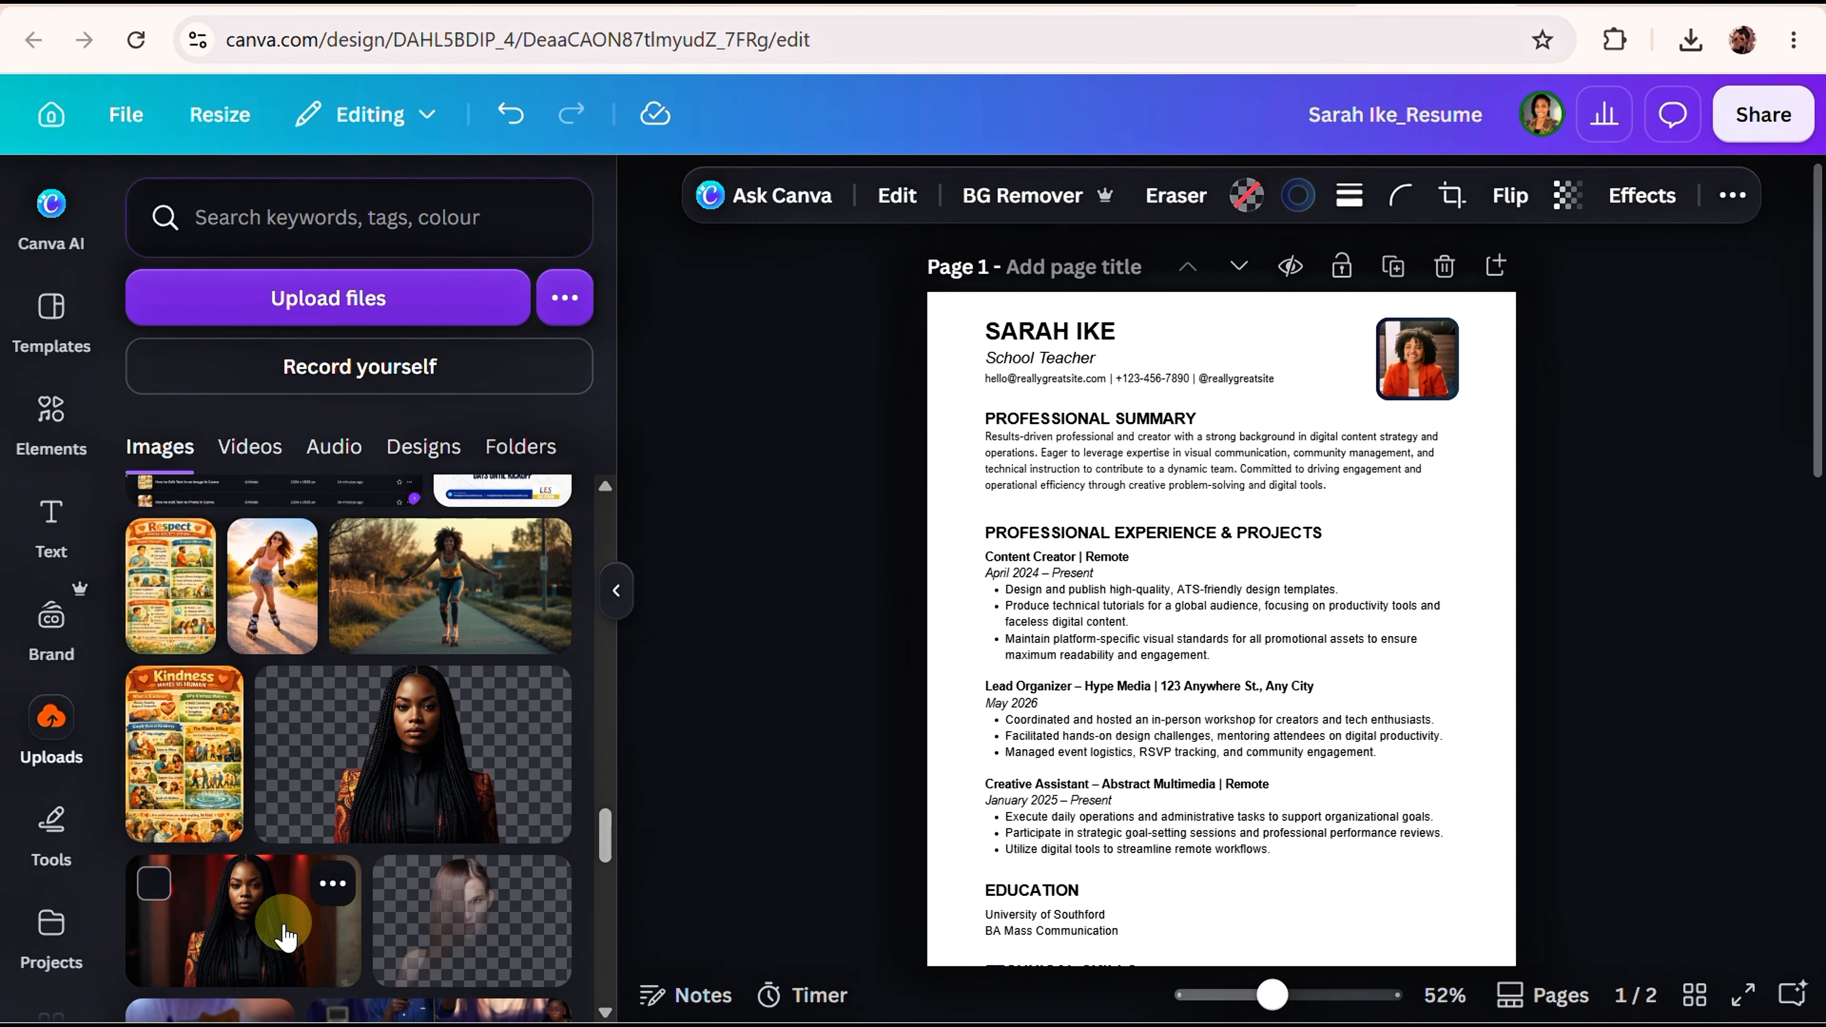
{"action": "left_click_drag", "start_coordinate": [285, 928], "coordinate": [1415, 358]}
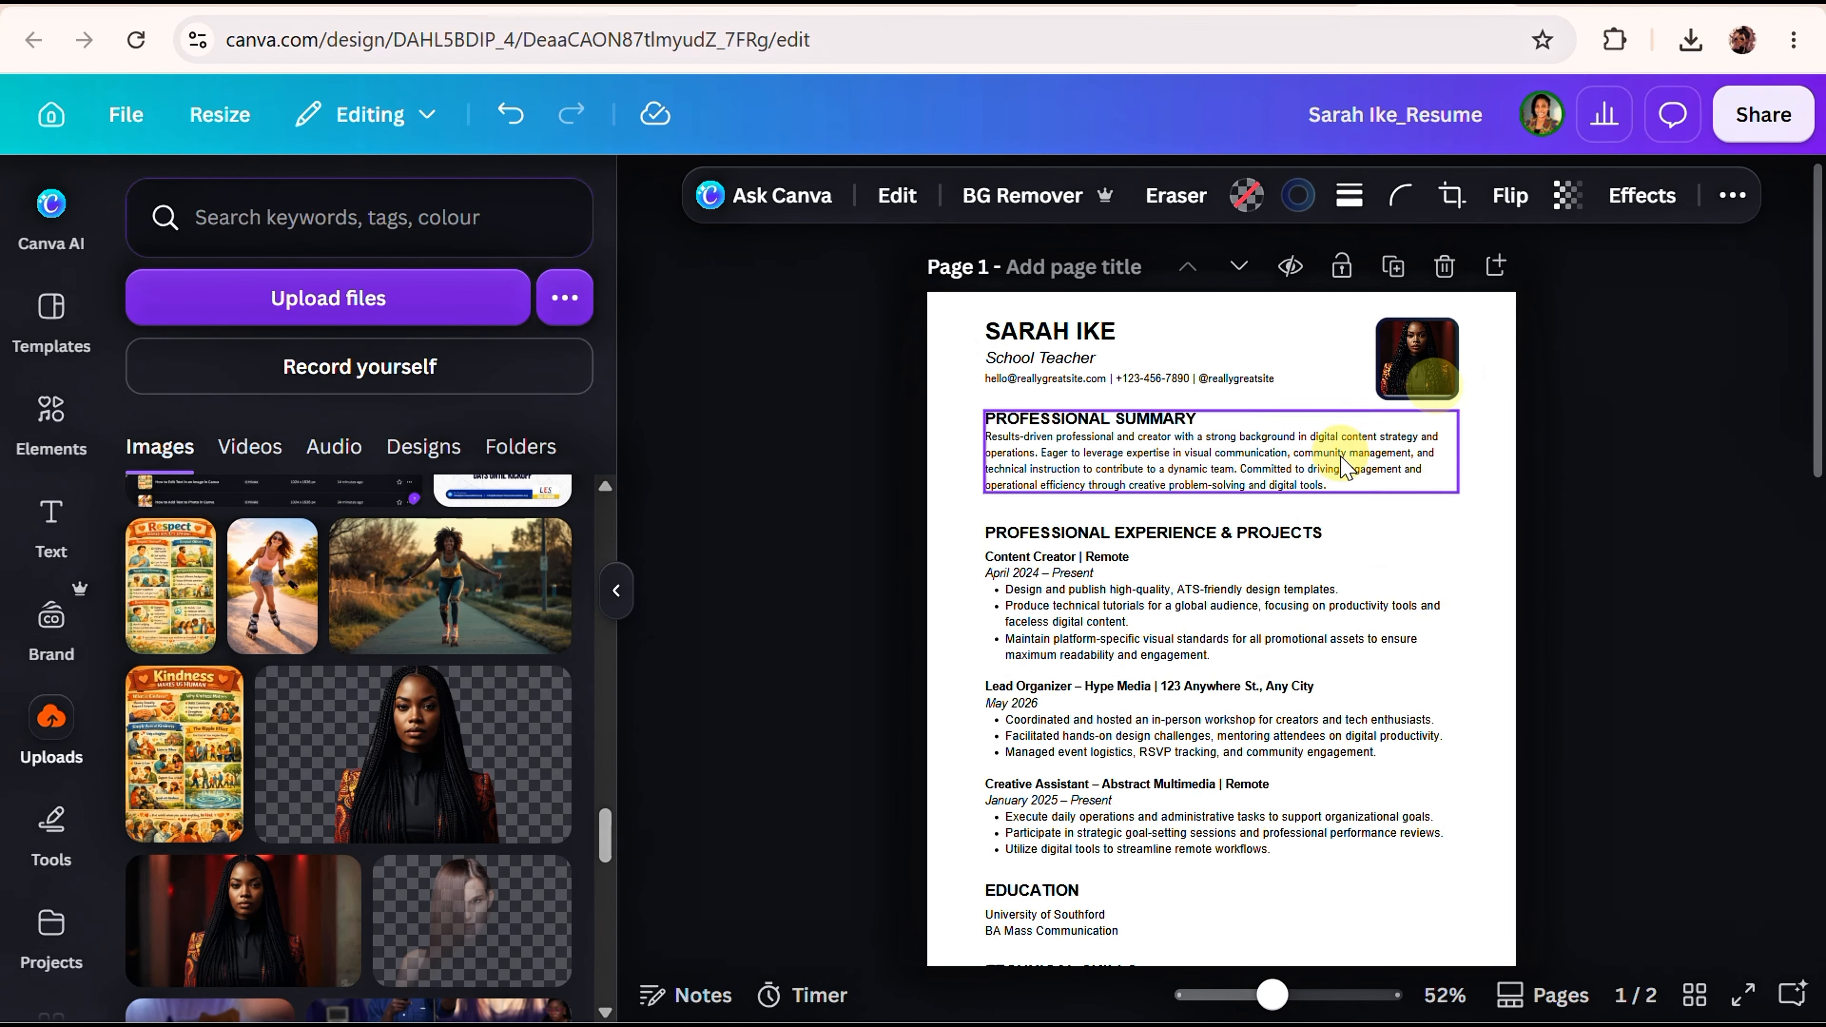
{"action": "left_click", "coordinate": [1422, 375]}
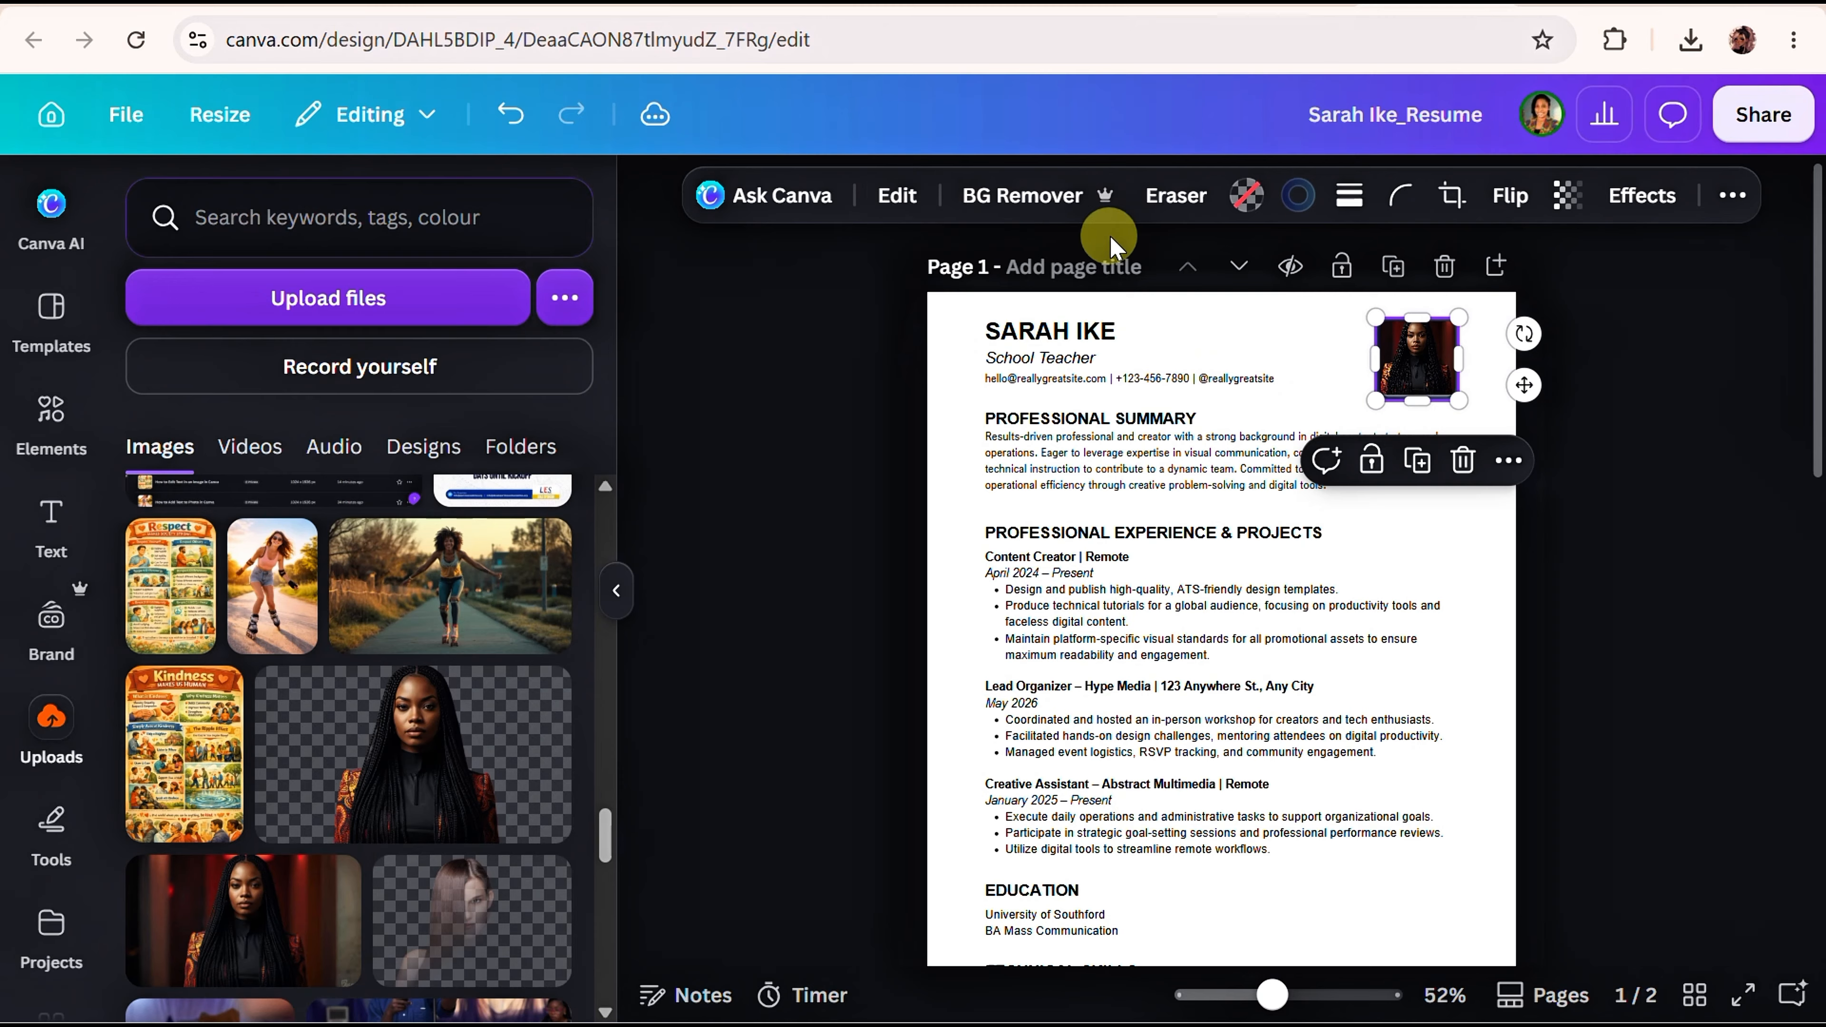
{"action": "left_click", "coordinate": [1028, 200]}
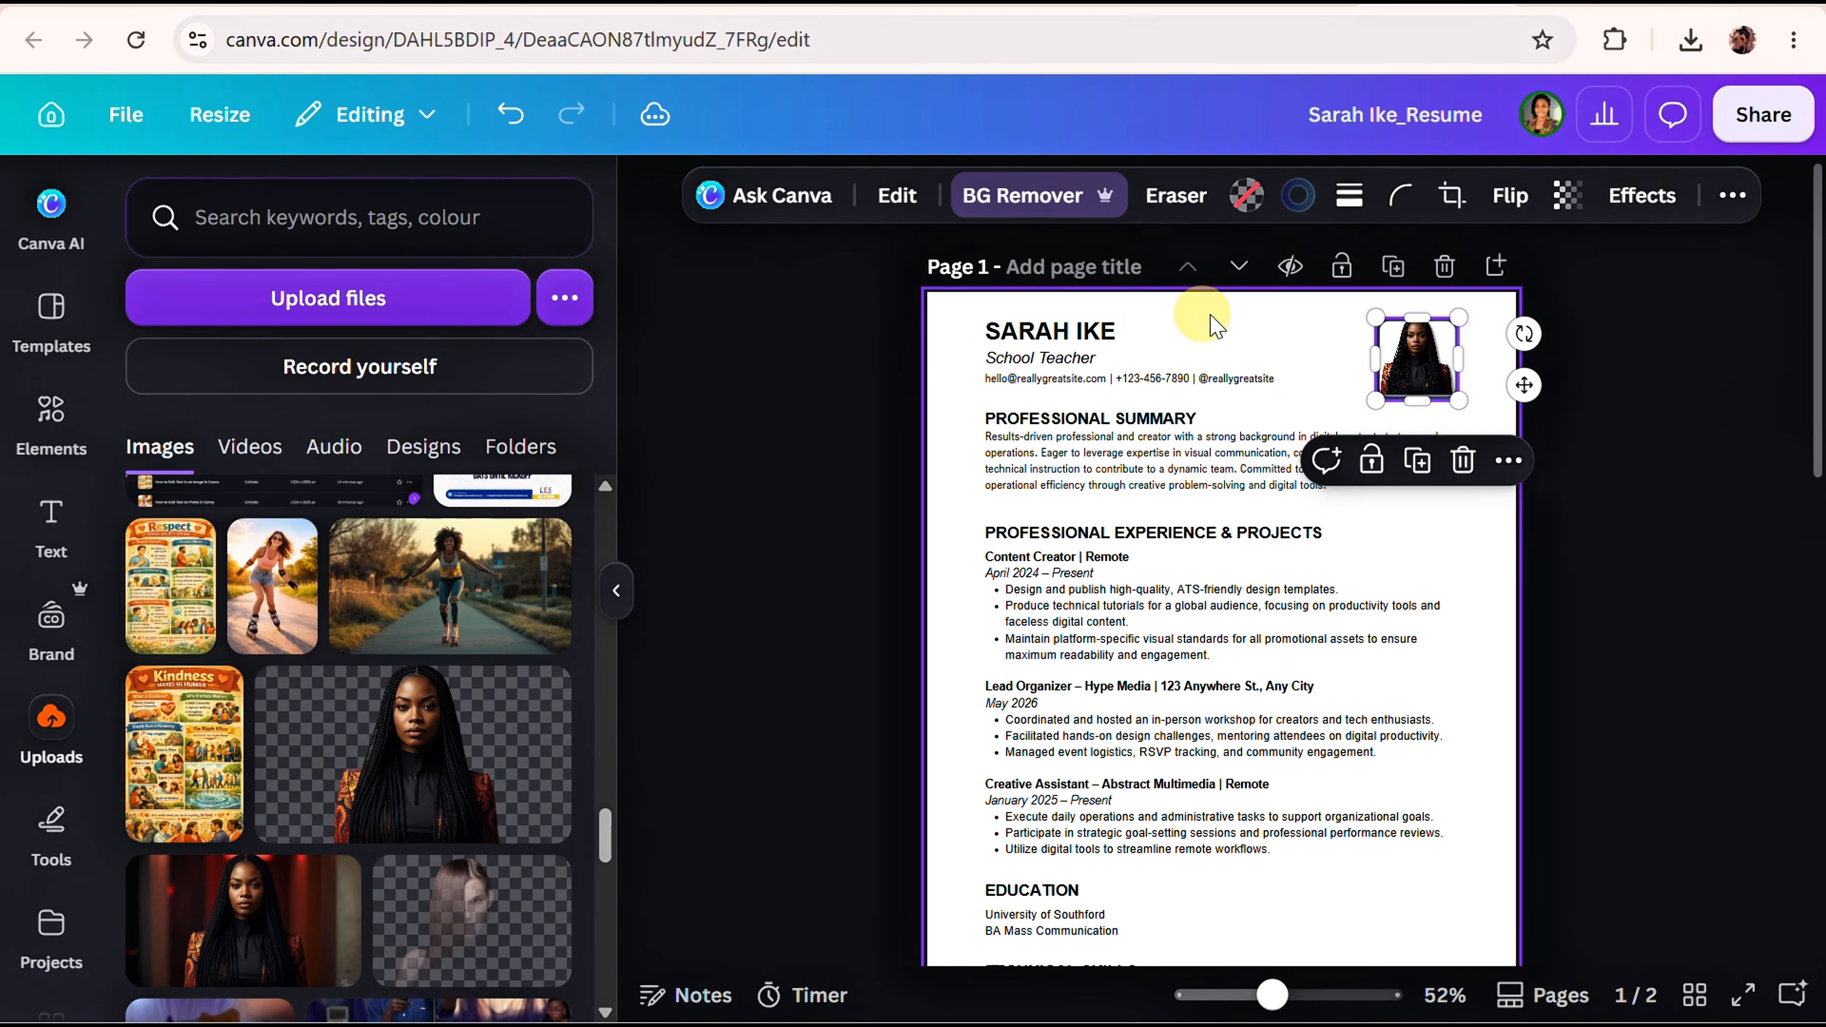
Add a solid black stroke of weight 2 around the page 1 portrait.
{"action": "left_click", "coordinate": [1351, 389]}
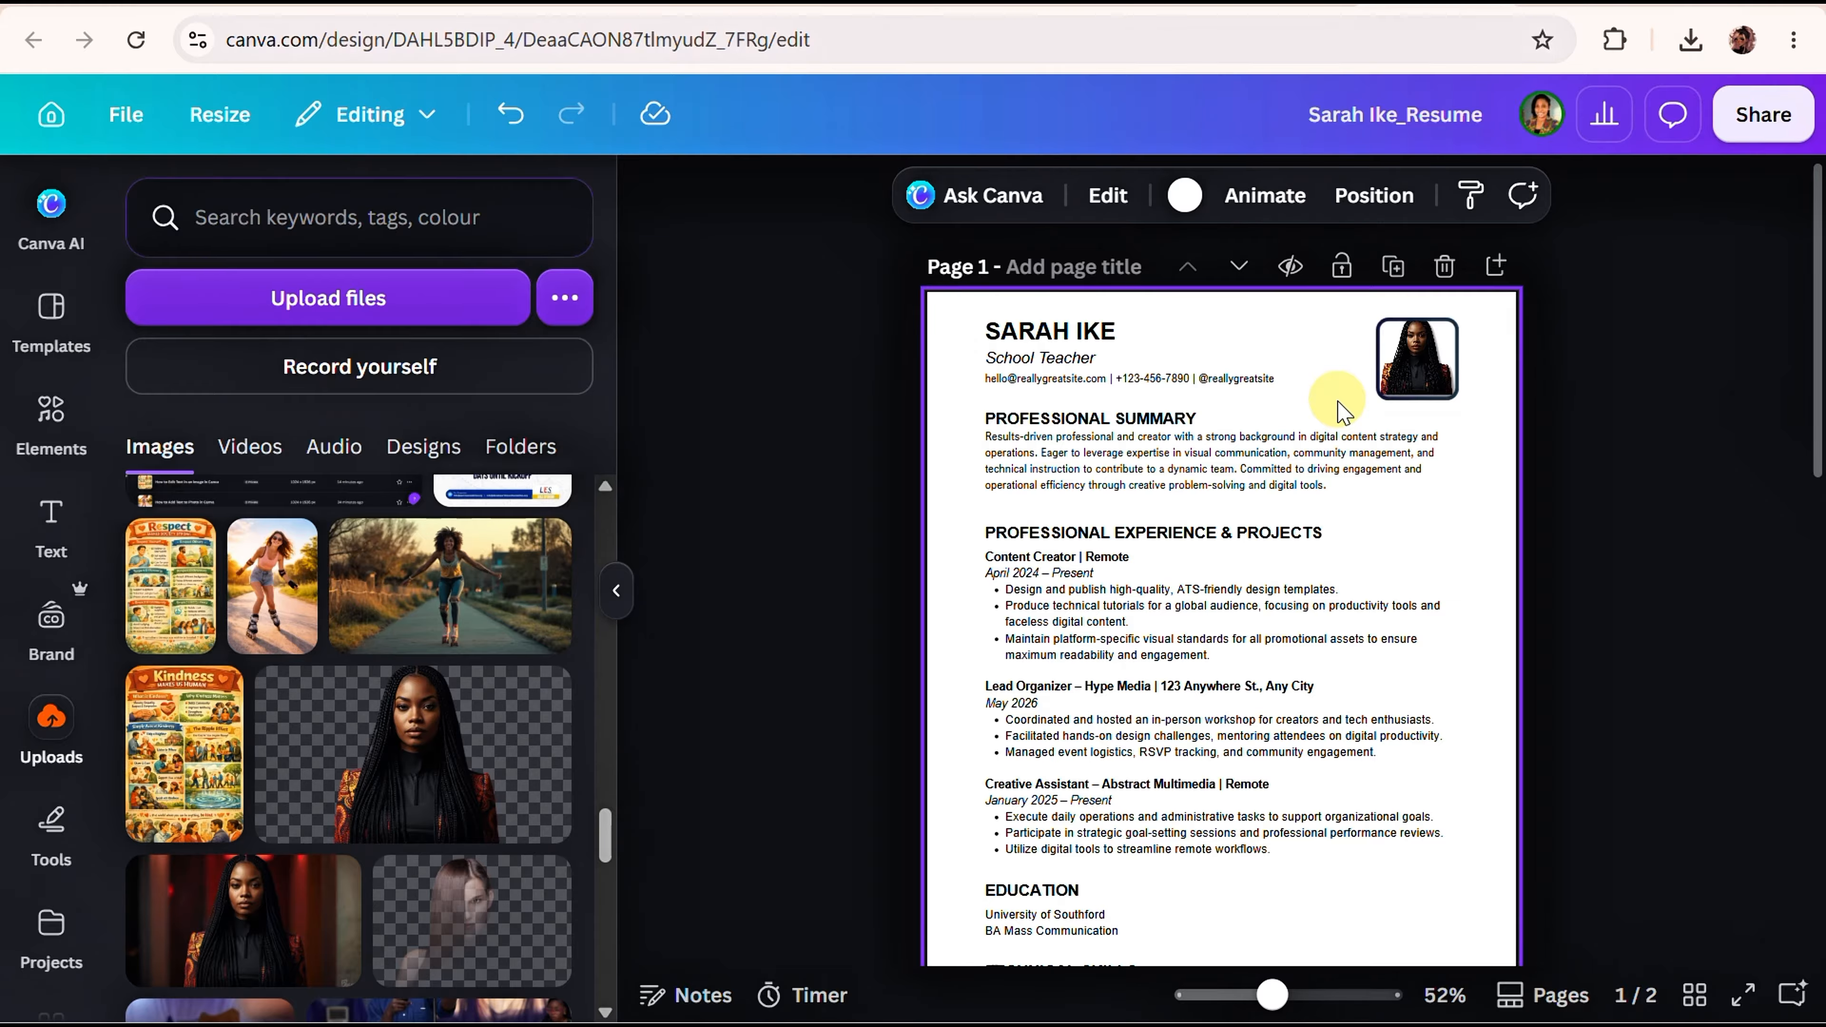
{"action": "left_click", "coordinate": [1413, 360]}
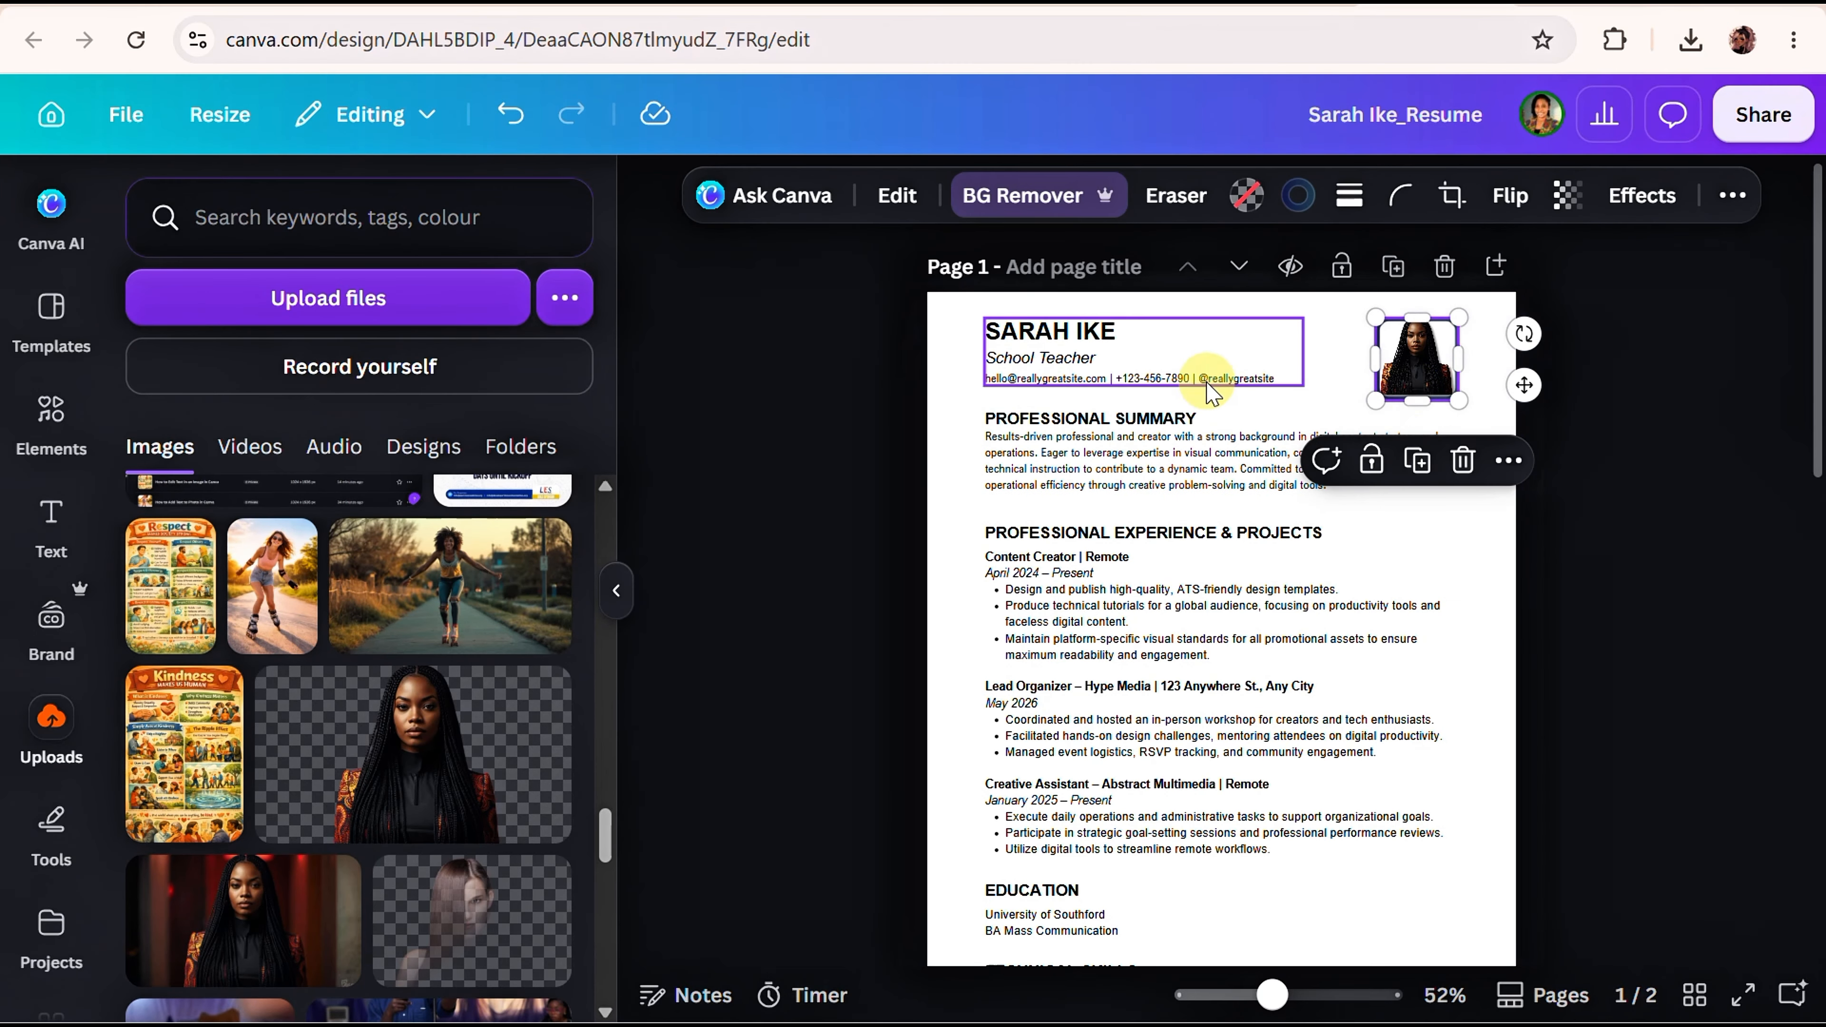
{"action": "left_click", "coordinate": [1297, 195]}
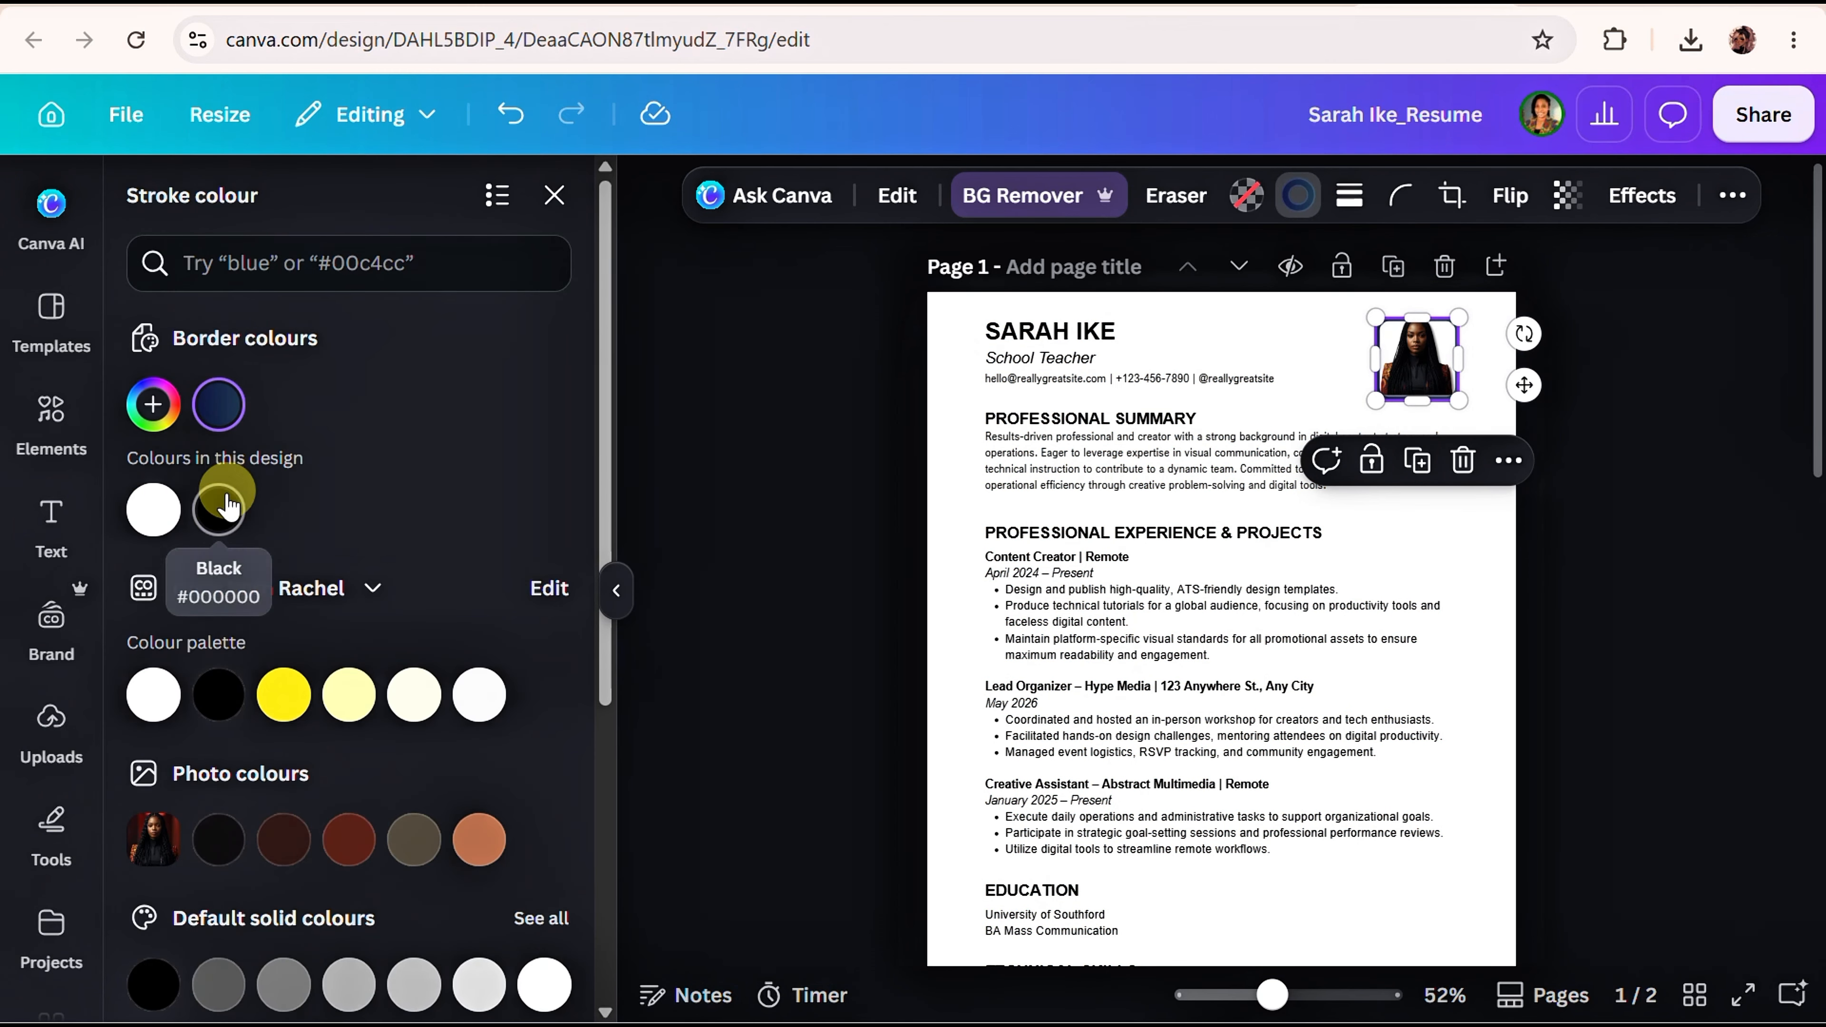
{"action": "left_click", "coordinate": [220, 508]}
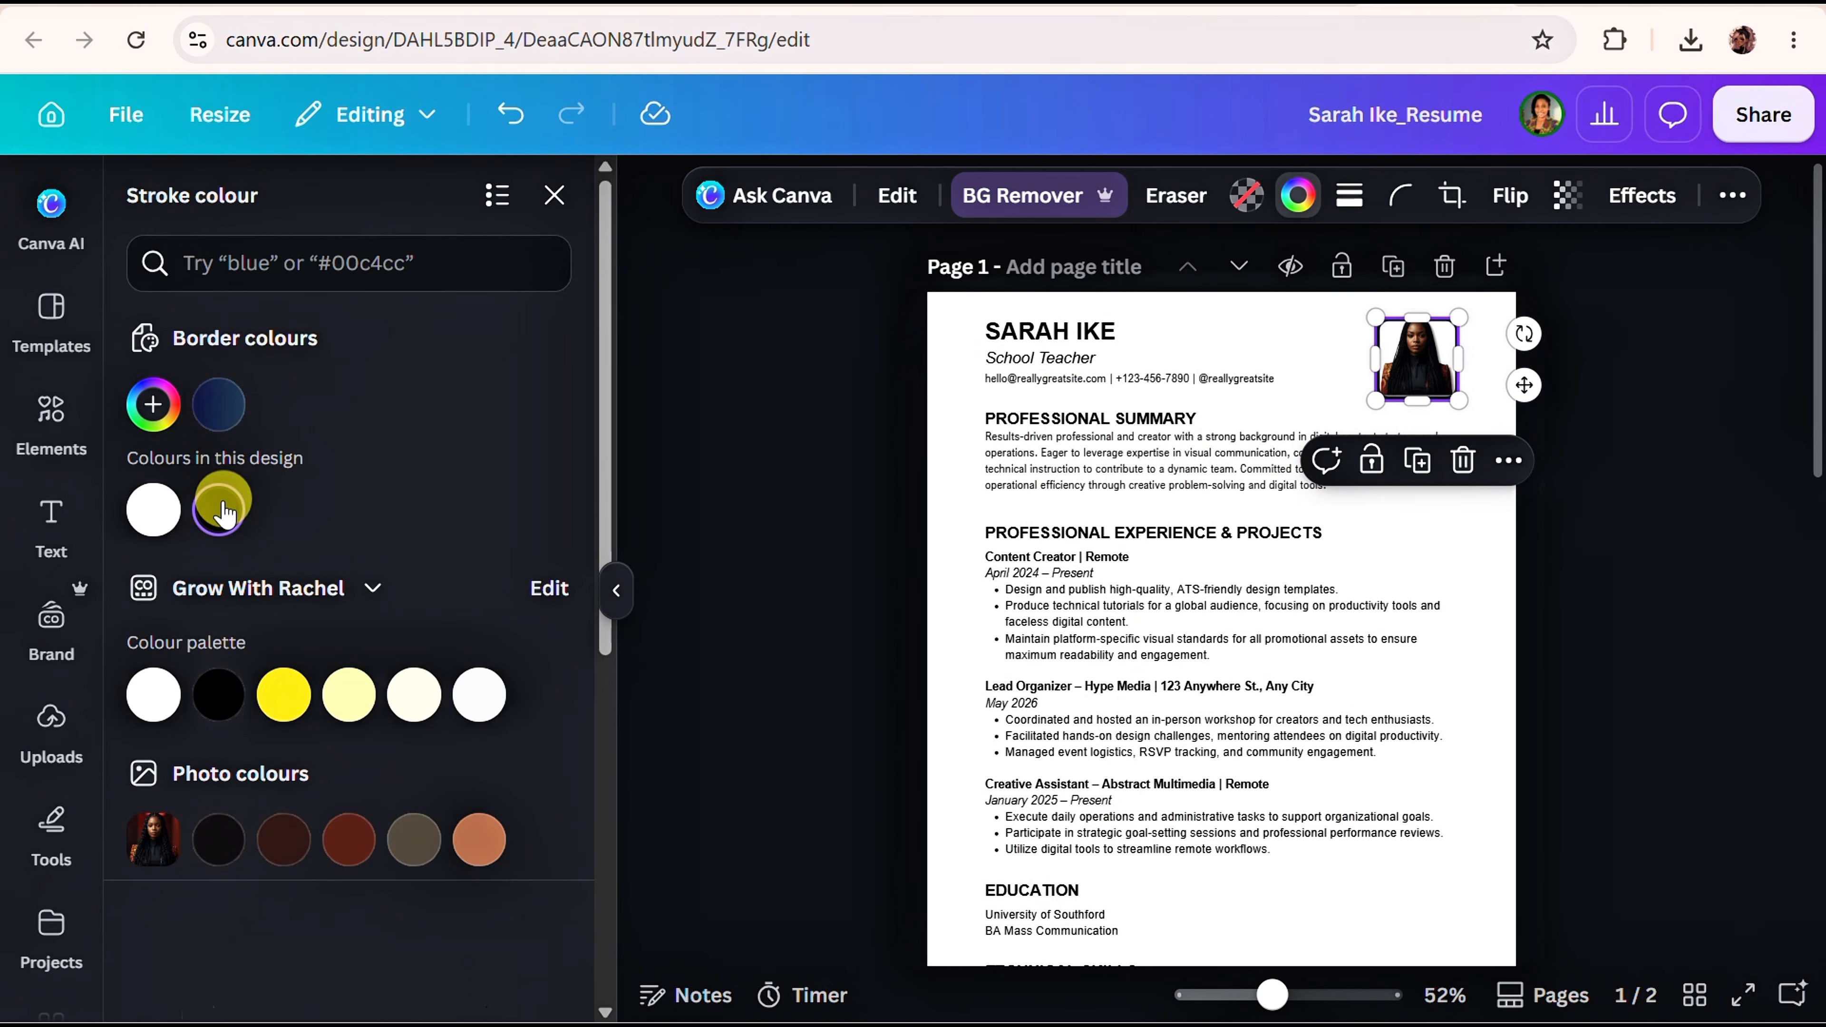
{"action": "left_click", "coordinate": [1349, 195]}
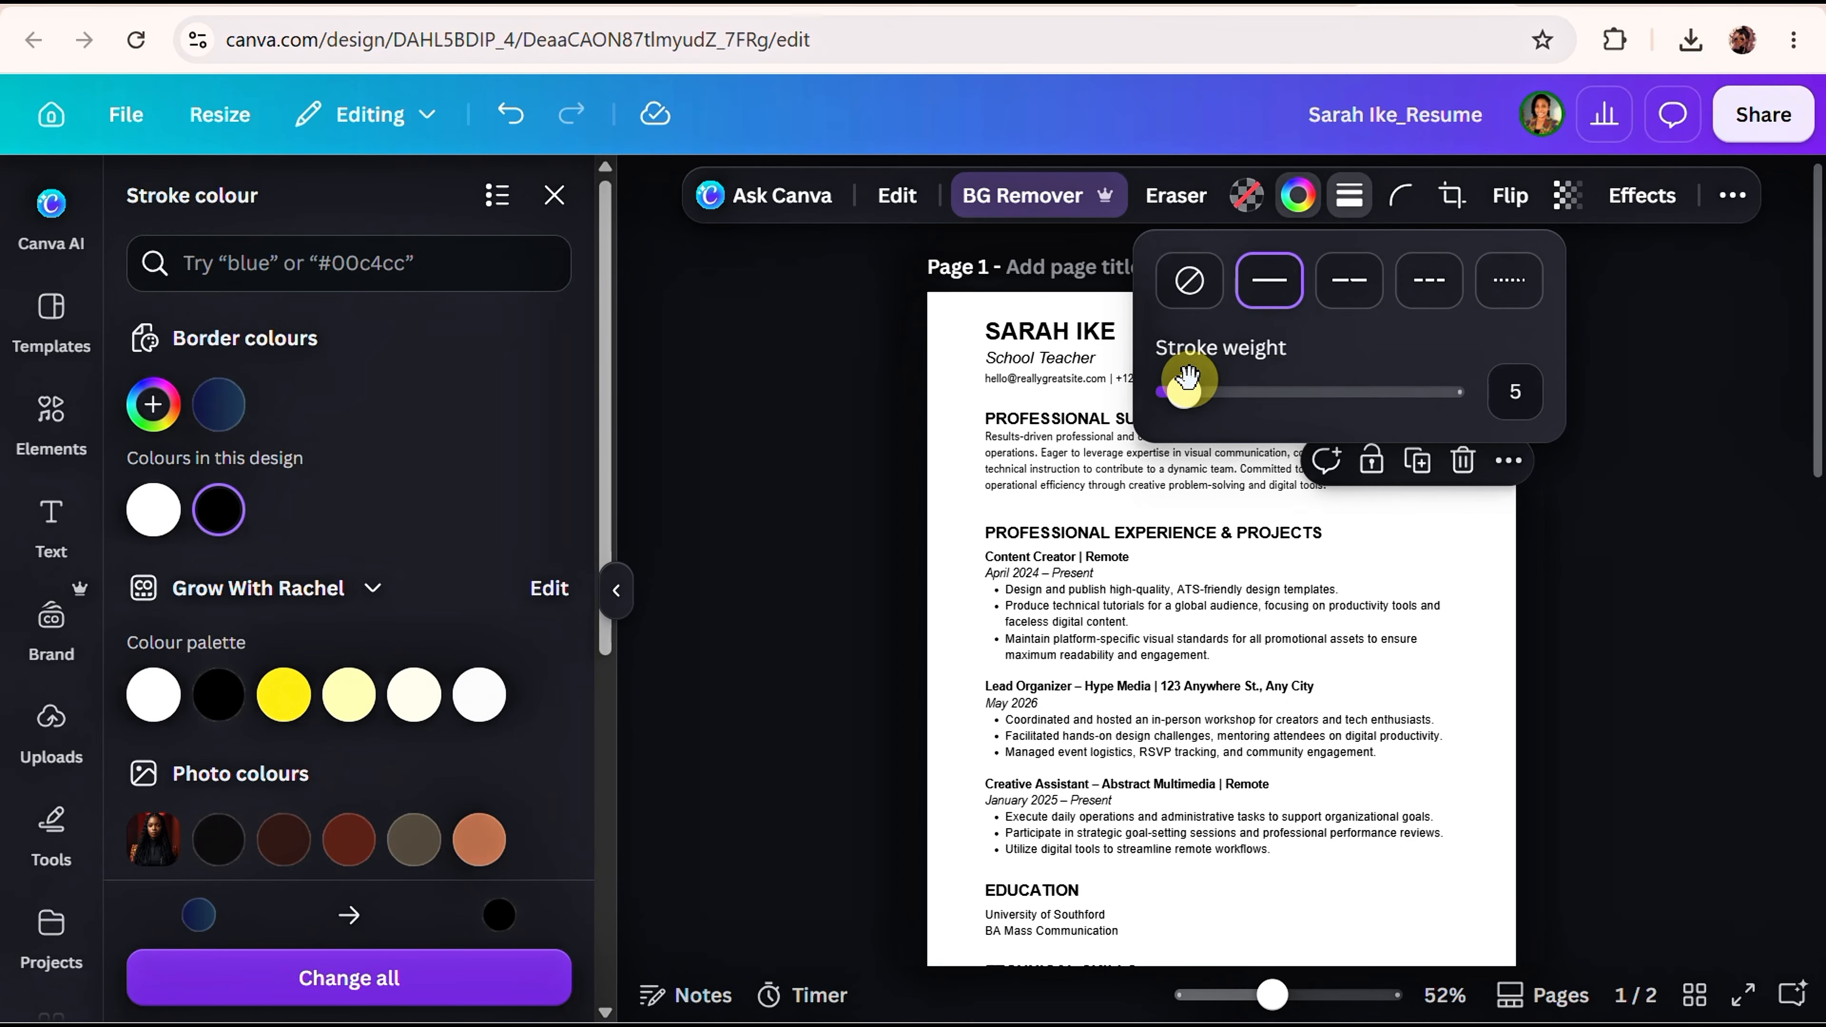
{"action": "left_click_drag", "start_coordinate": [1186, 376], "coordinate": [1163, 396]}
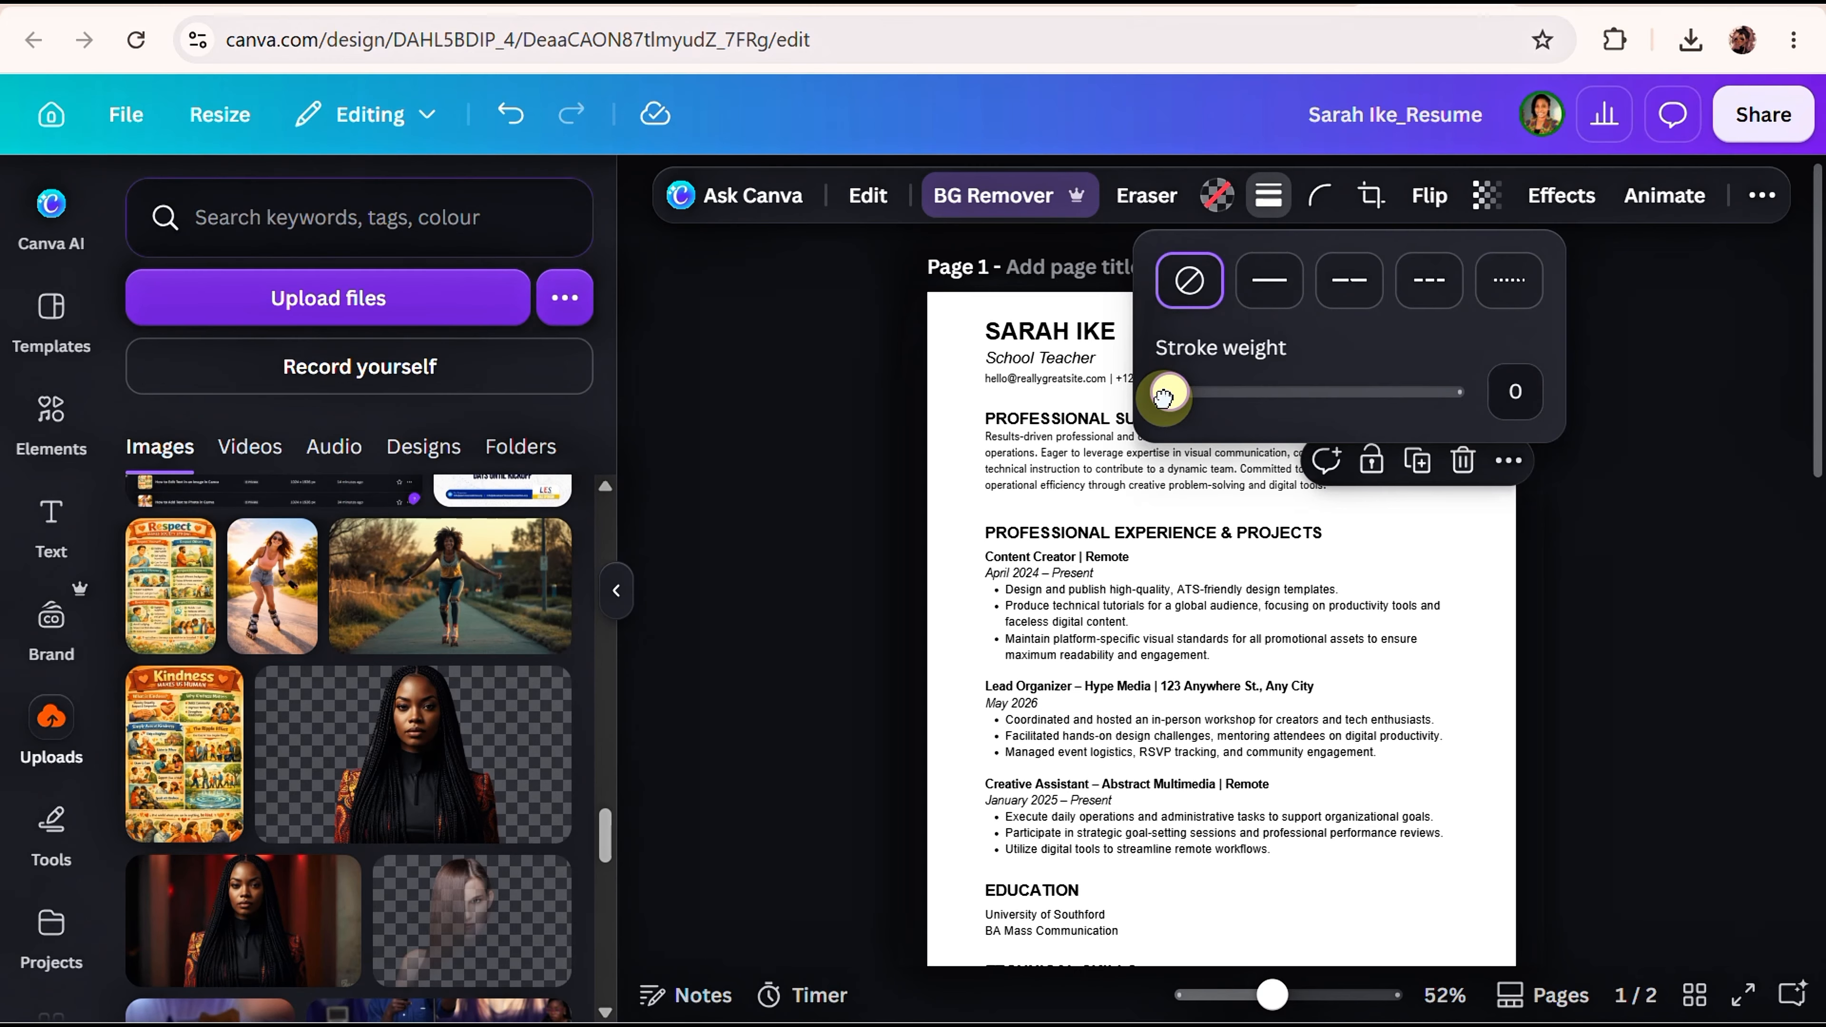
{"action": "left_click_drag", "start_coordinate": [1163, 395], "coordinate": [1169, 395]}
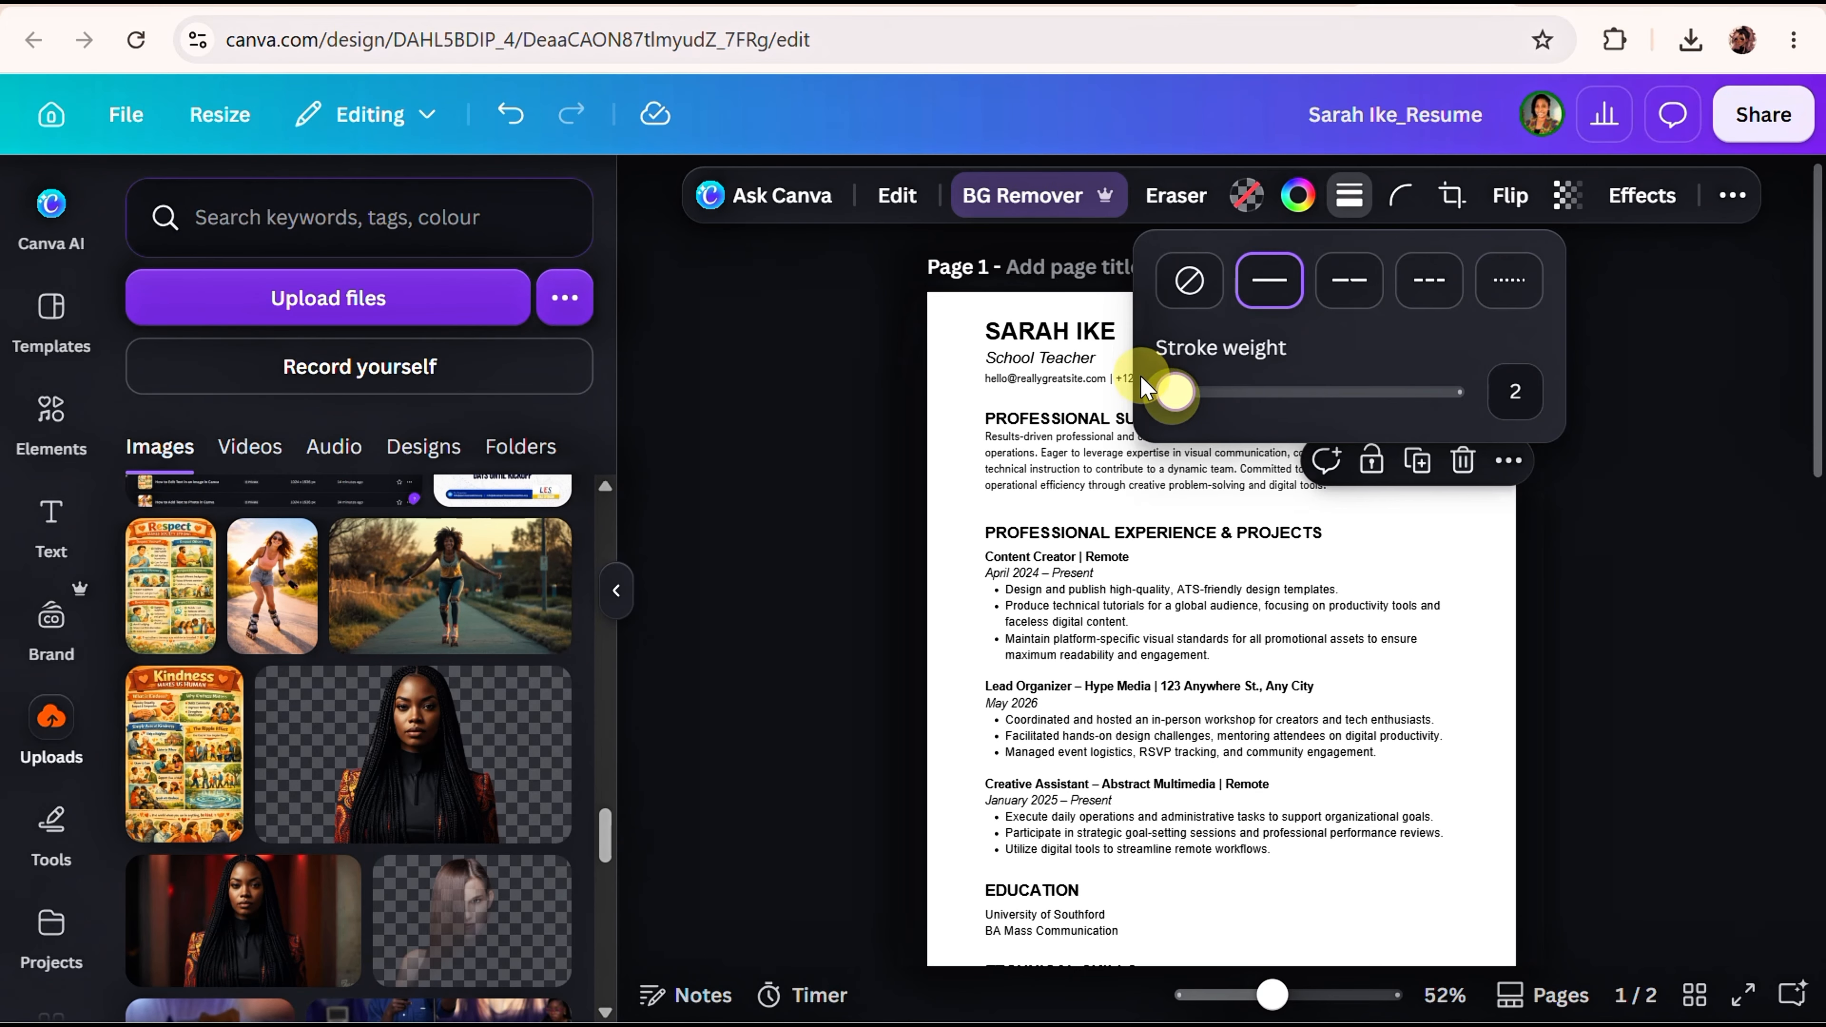
{"action": "left_click", "coordinate": [888, 318]}
{"action": "left_click", "coordinate": [1548, 475]}
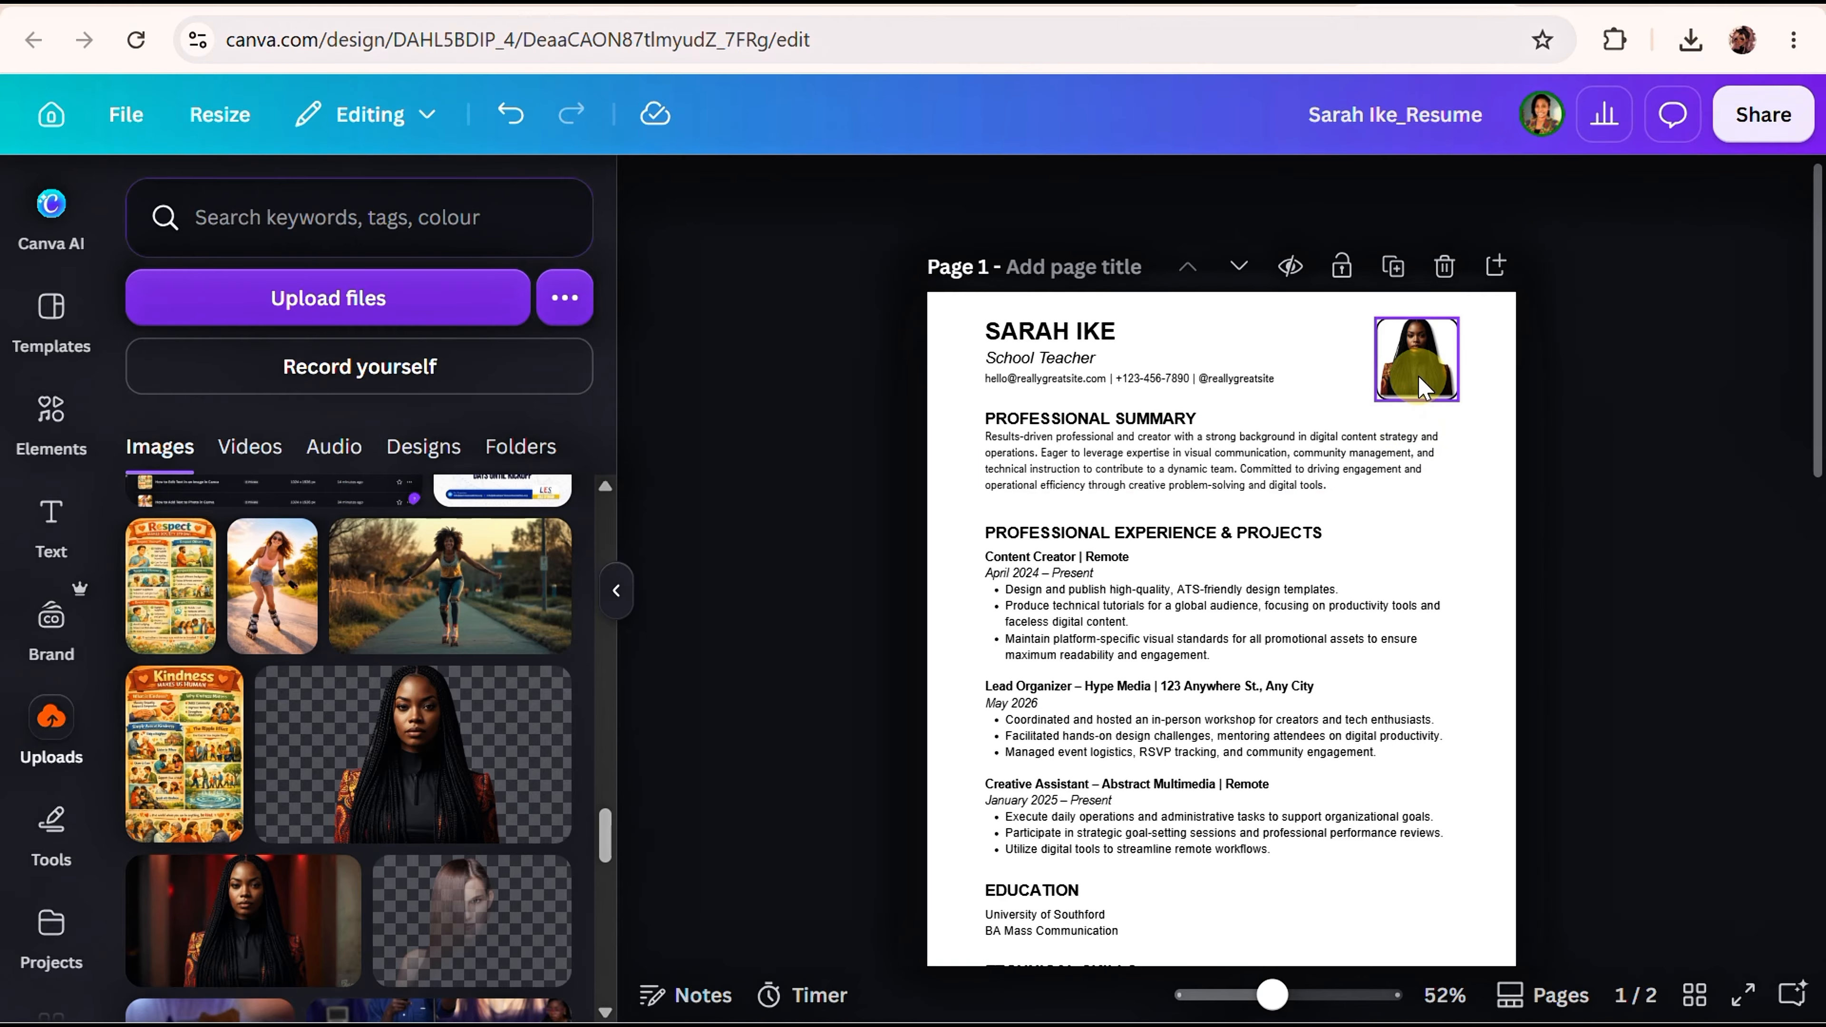
Recrop the portrait by dragging its bottom-right crop handle slightly outward.
{"action": "double_click", "coordinate": [1421, 388]}
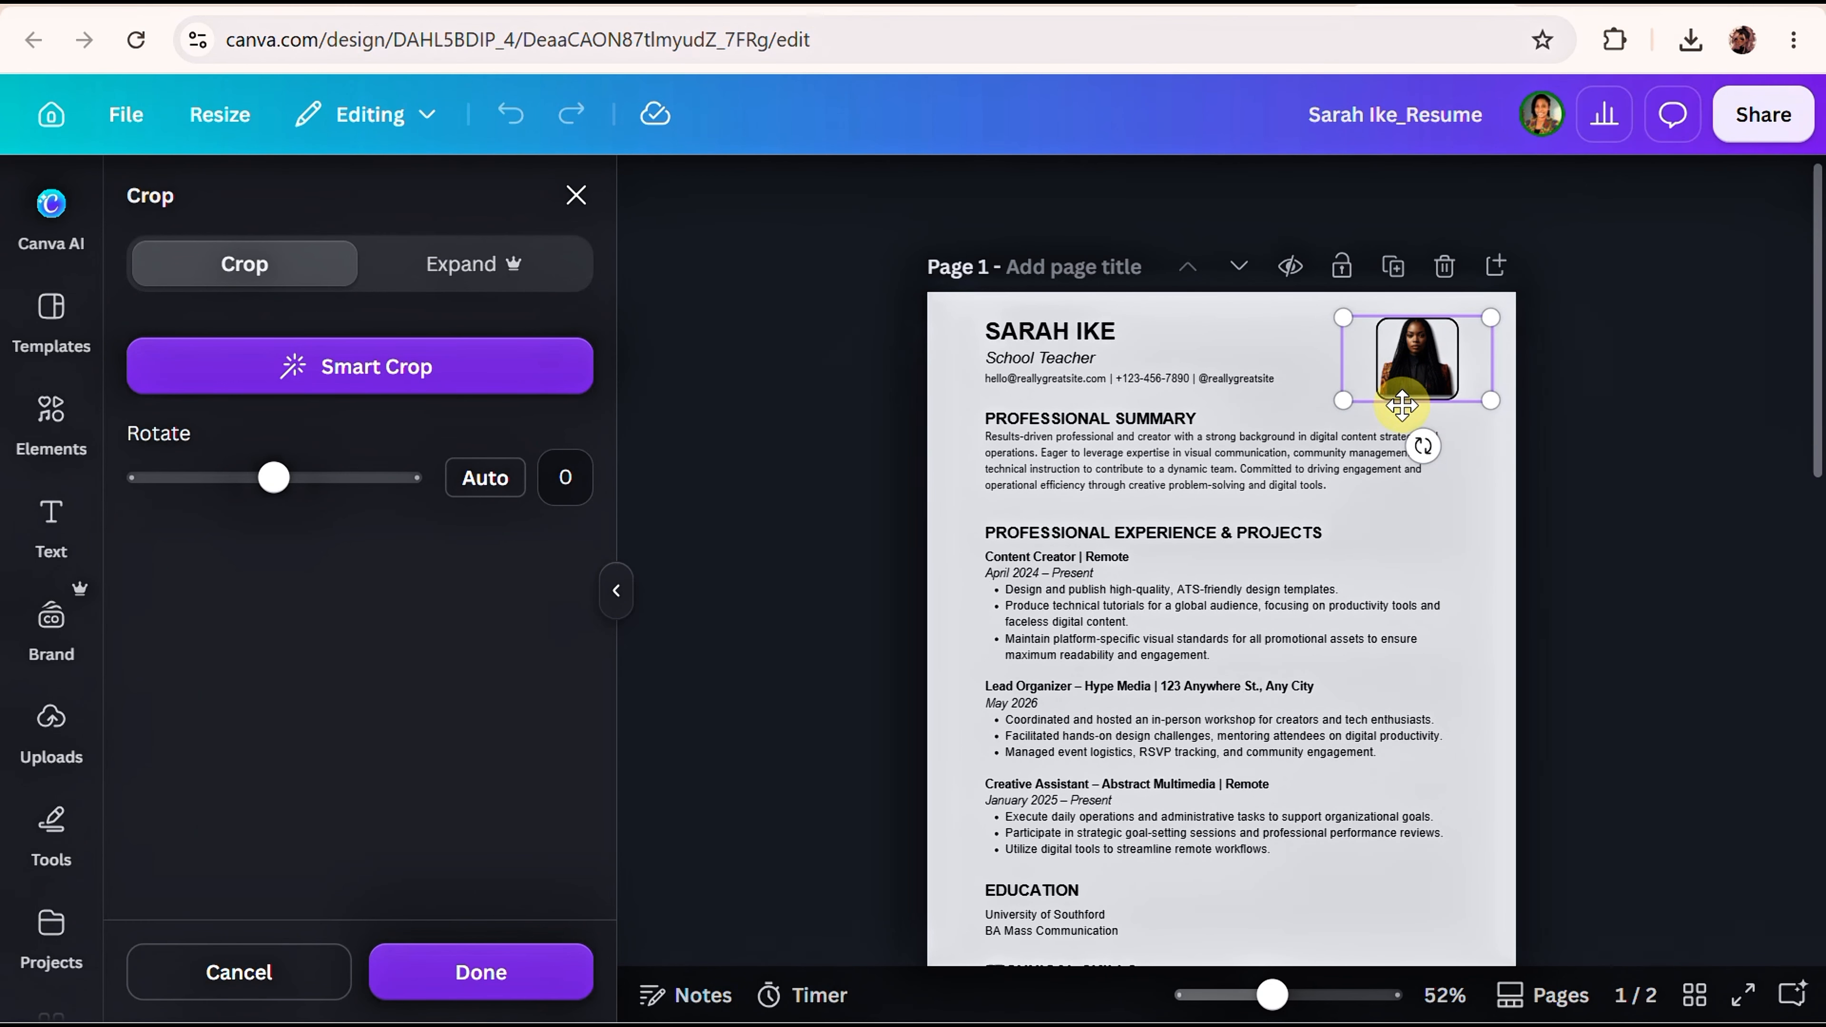
{"action": "left_click_drag", "start_coordinate": [1491, 399], "coordinate": [1495, 406]}
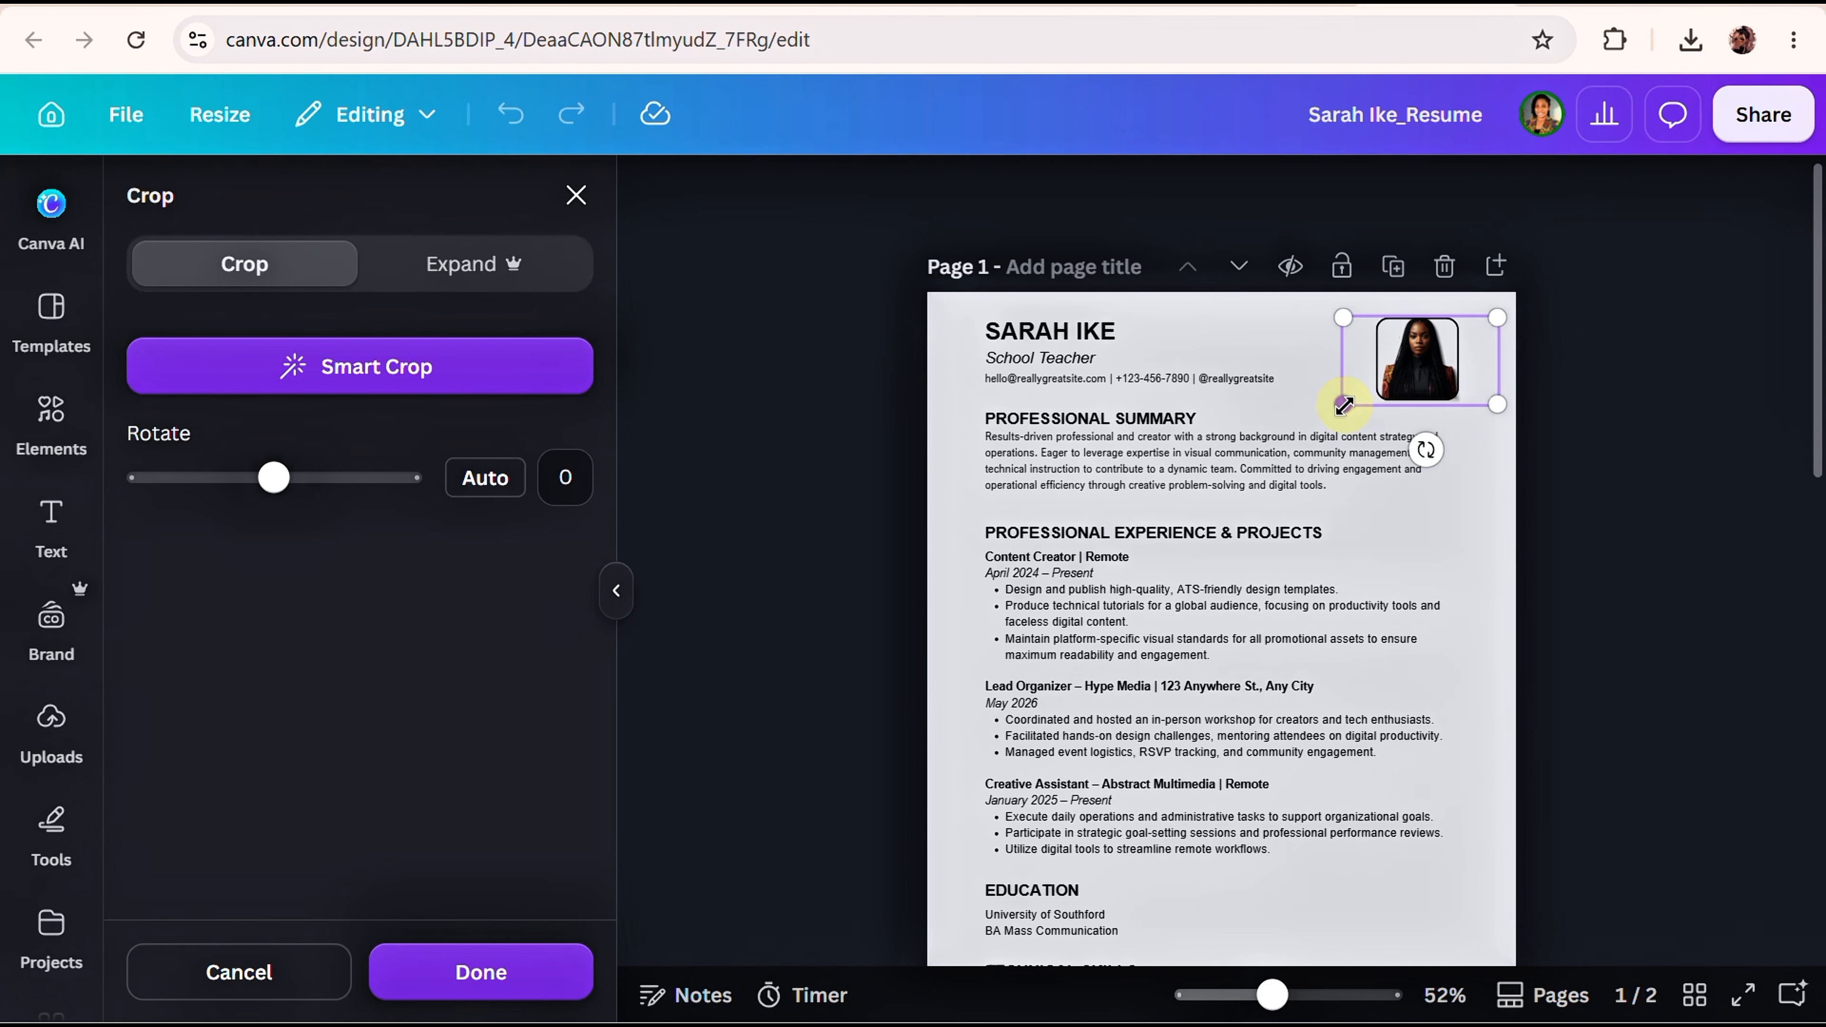
{"action": "right_click", "coordinate": [1536, 382]}
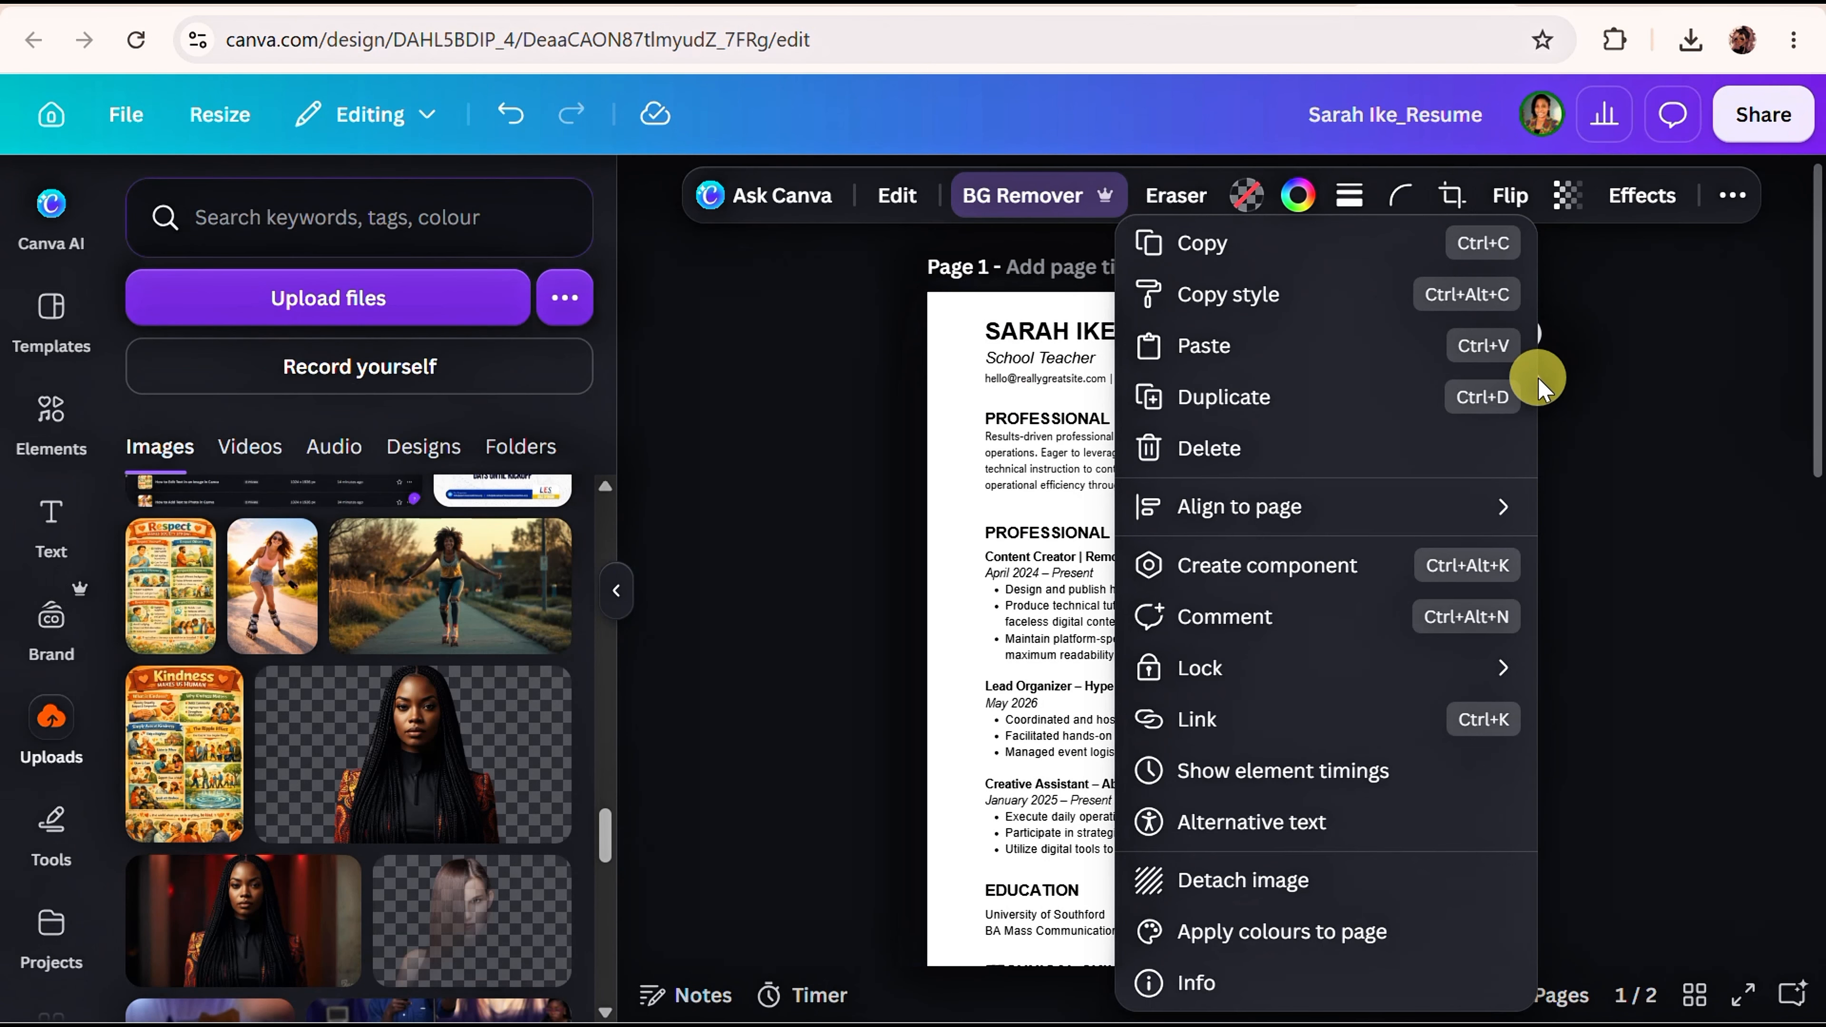
{"action": "left_click", "coordinate": [1557, 448]}
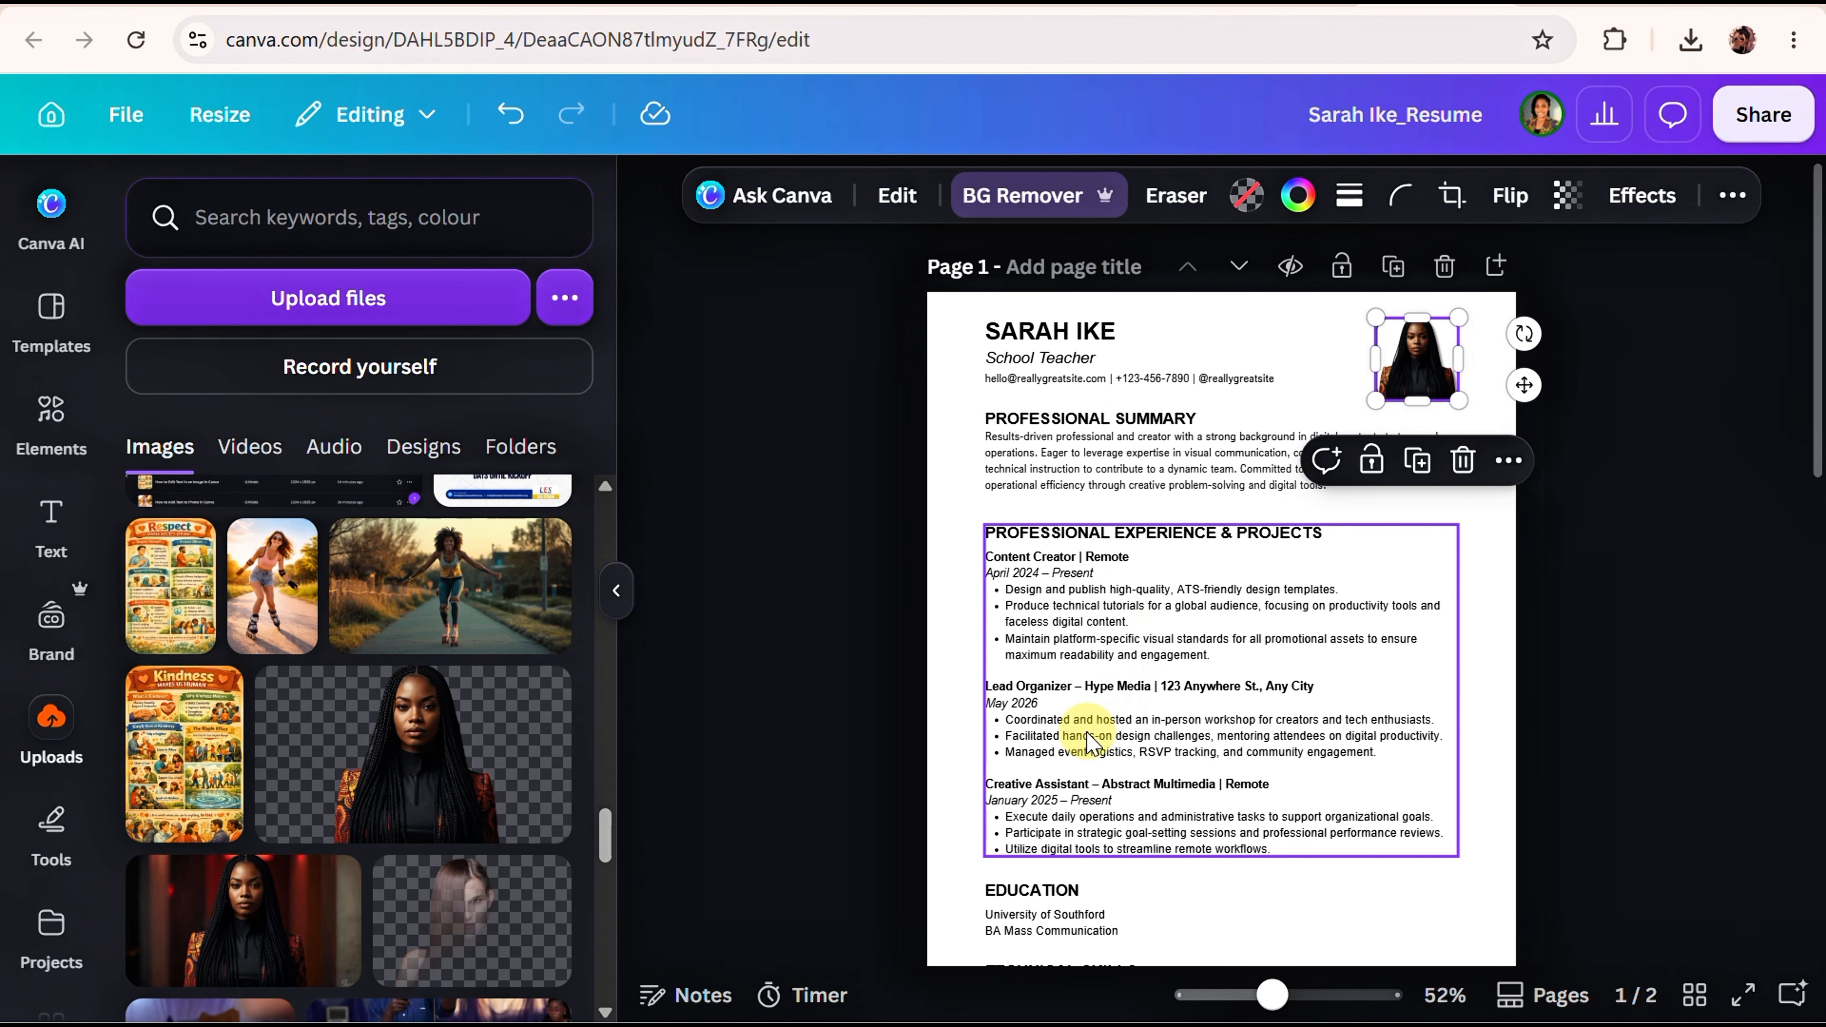
Select the experience entries' job, date and bullet lines, then reveal the toolbar's extra options.
{"action": "scroll", "coordinate": [1089, 740], "scroll_direction": "down", "scroll_amount": 5}
{"action": "left_click", "coordinate": [1078, 633]}
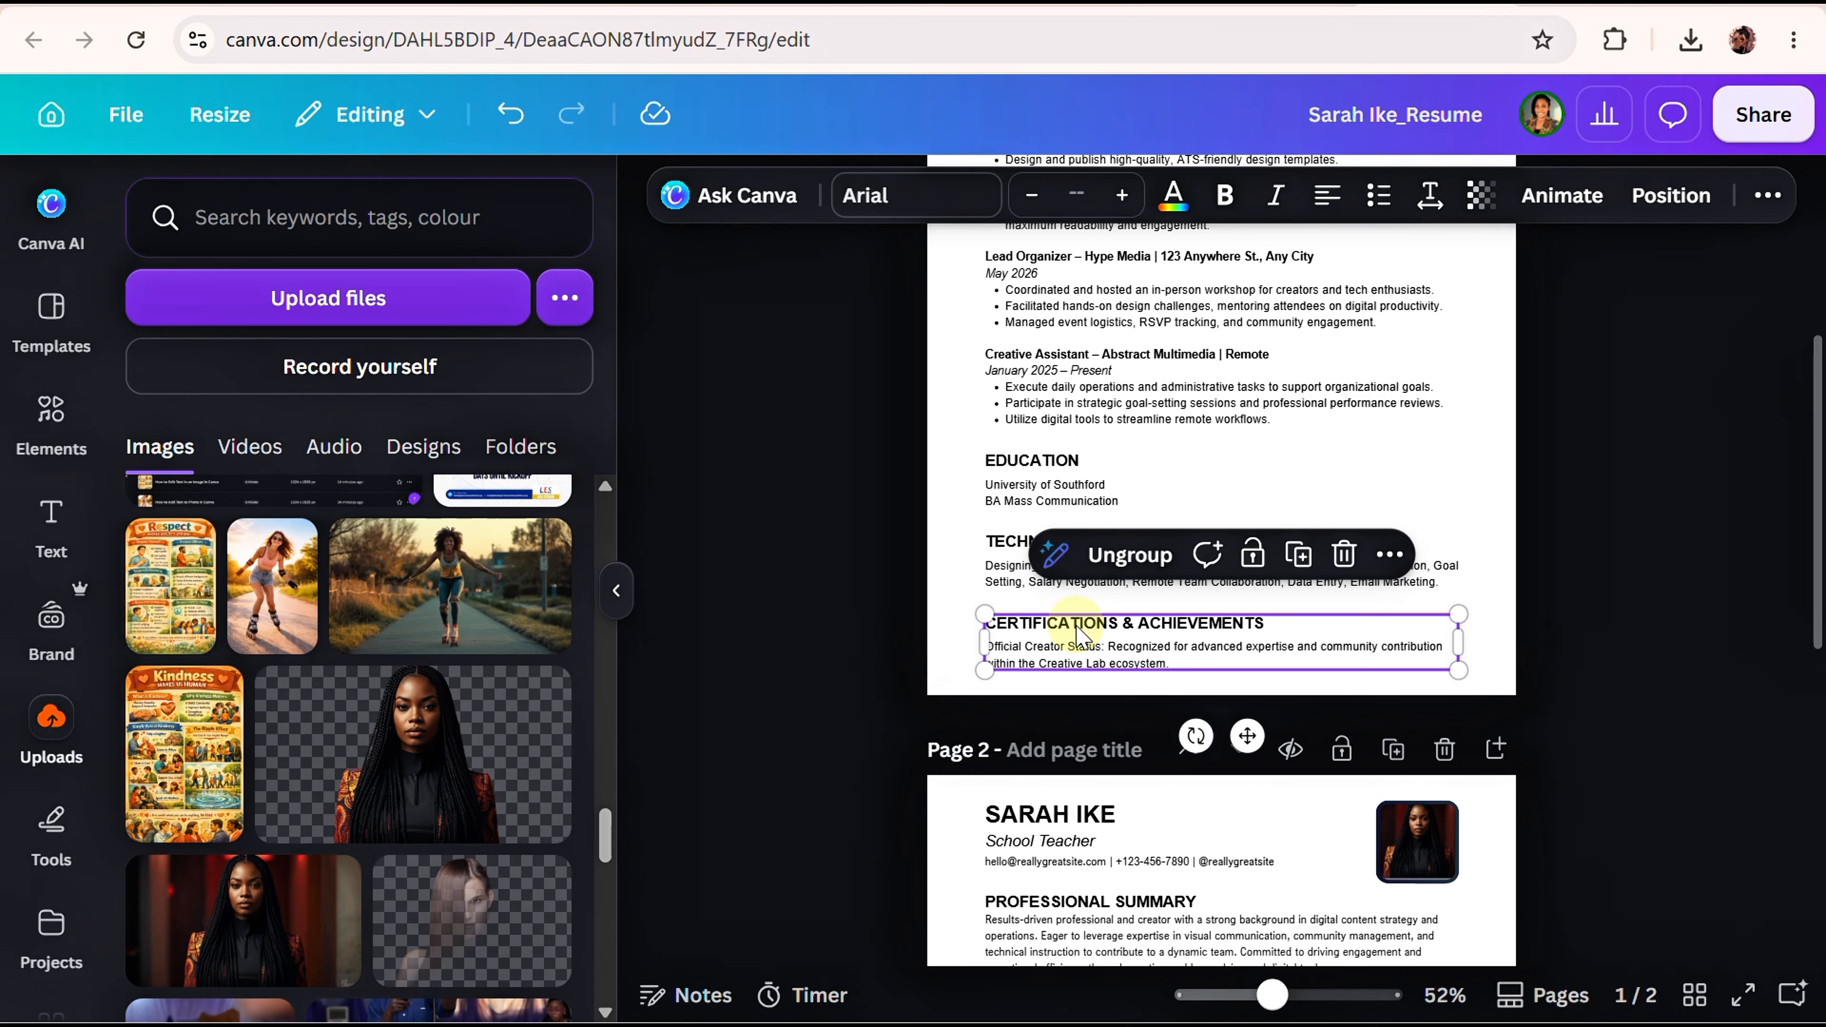
{"action": "left_click", "coordinate": [1086, 390]}
{"action": "scroll", "coordinate": [1078, 383], "scroll_direction": "up", "scroll_amount": 5}
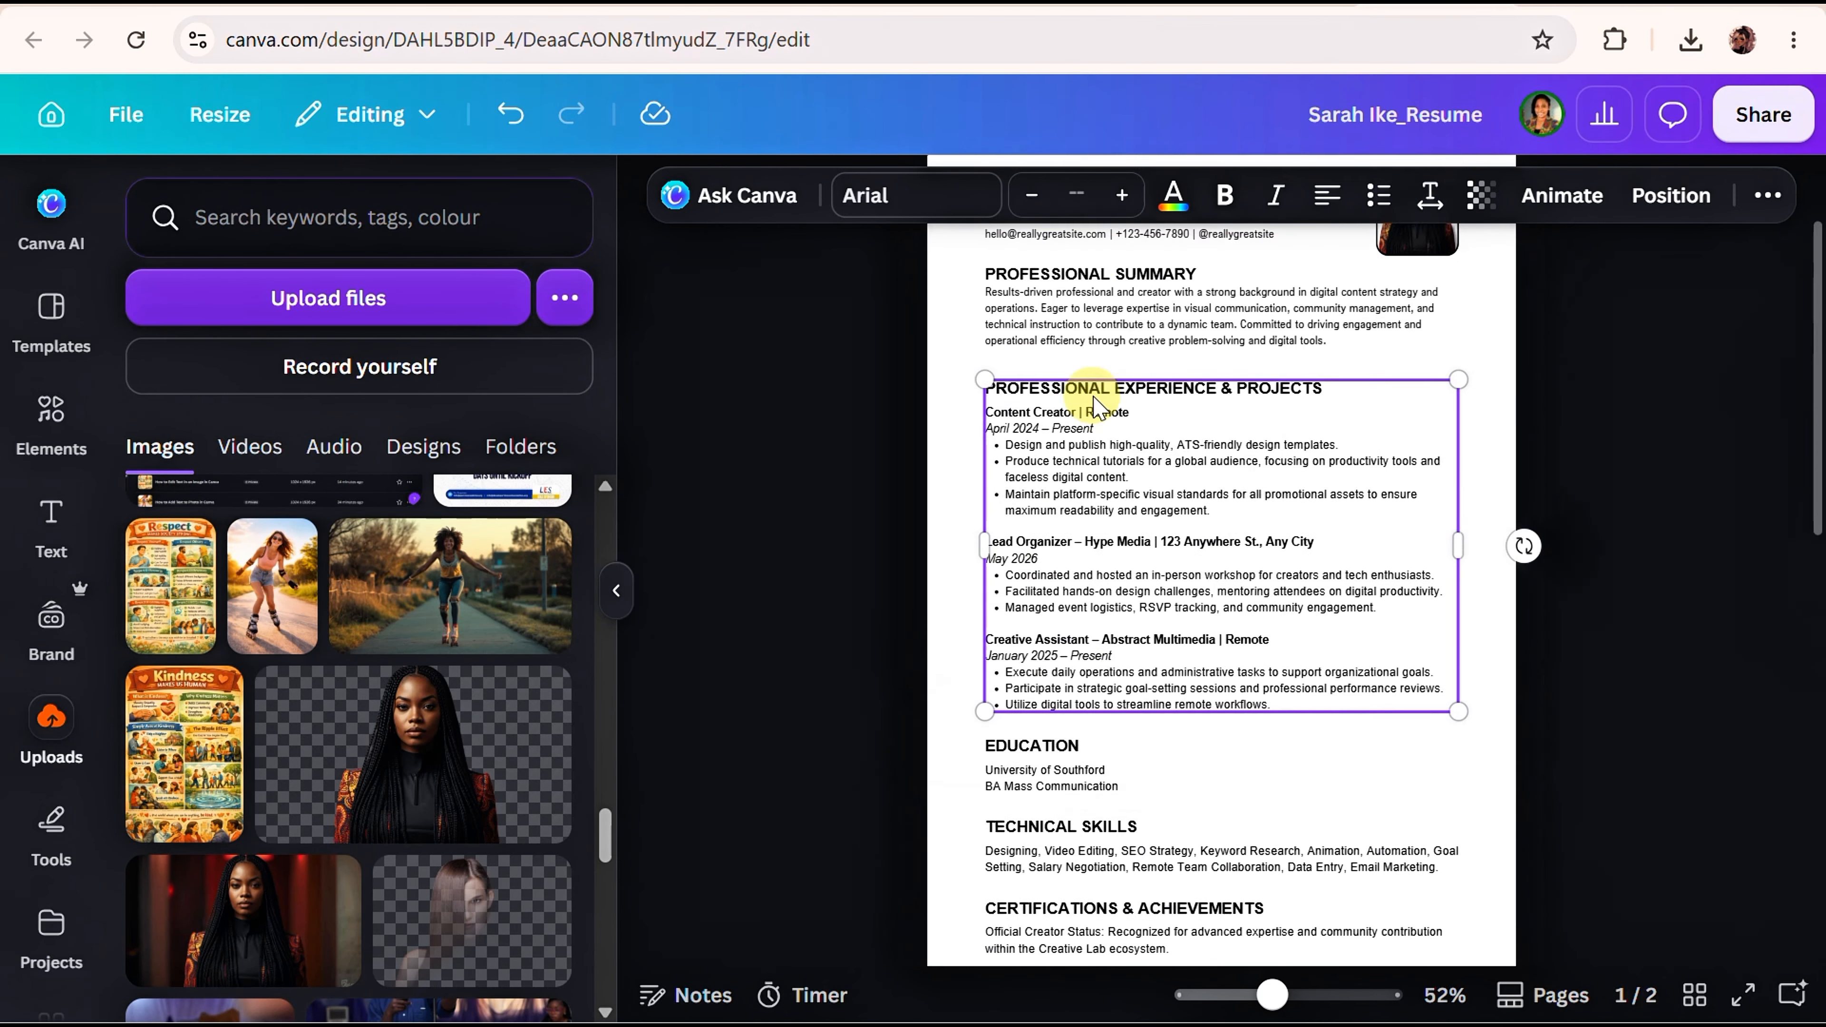
{"action": "left_click", "coordinate": [1081, 575]}
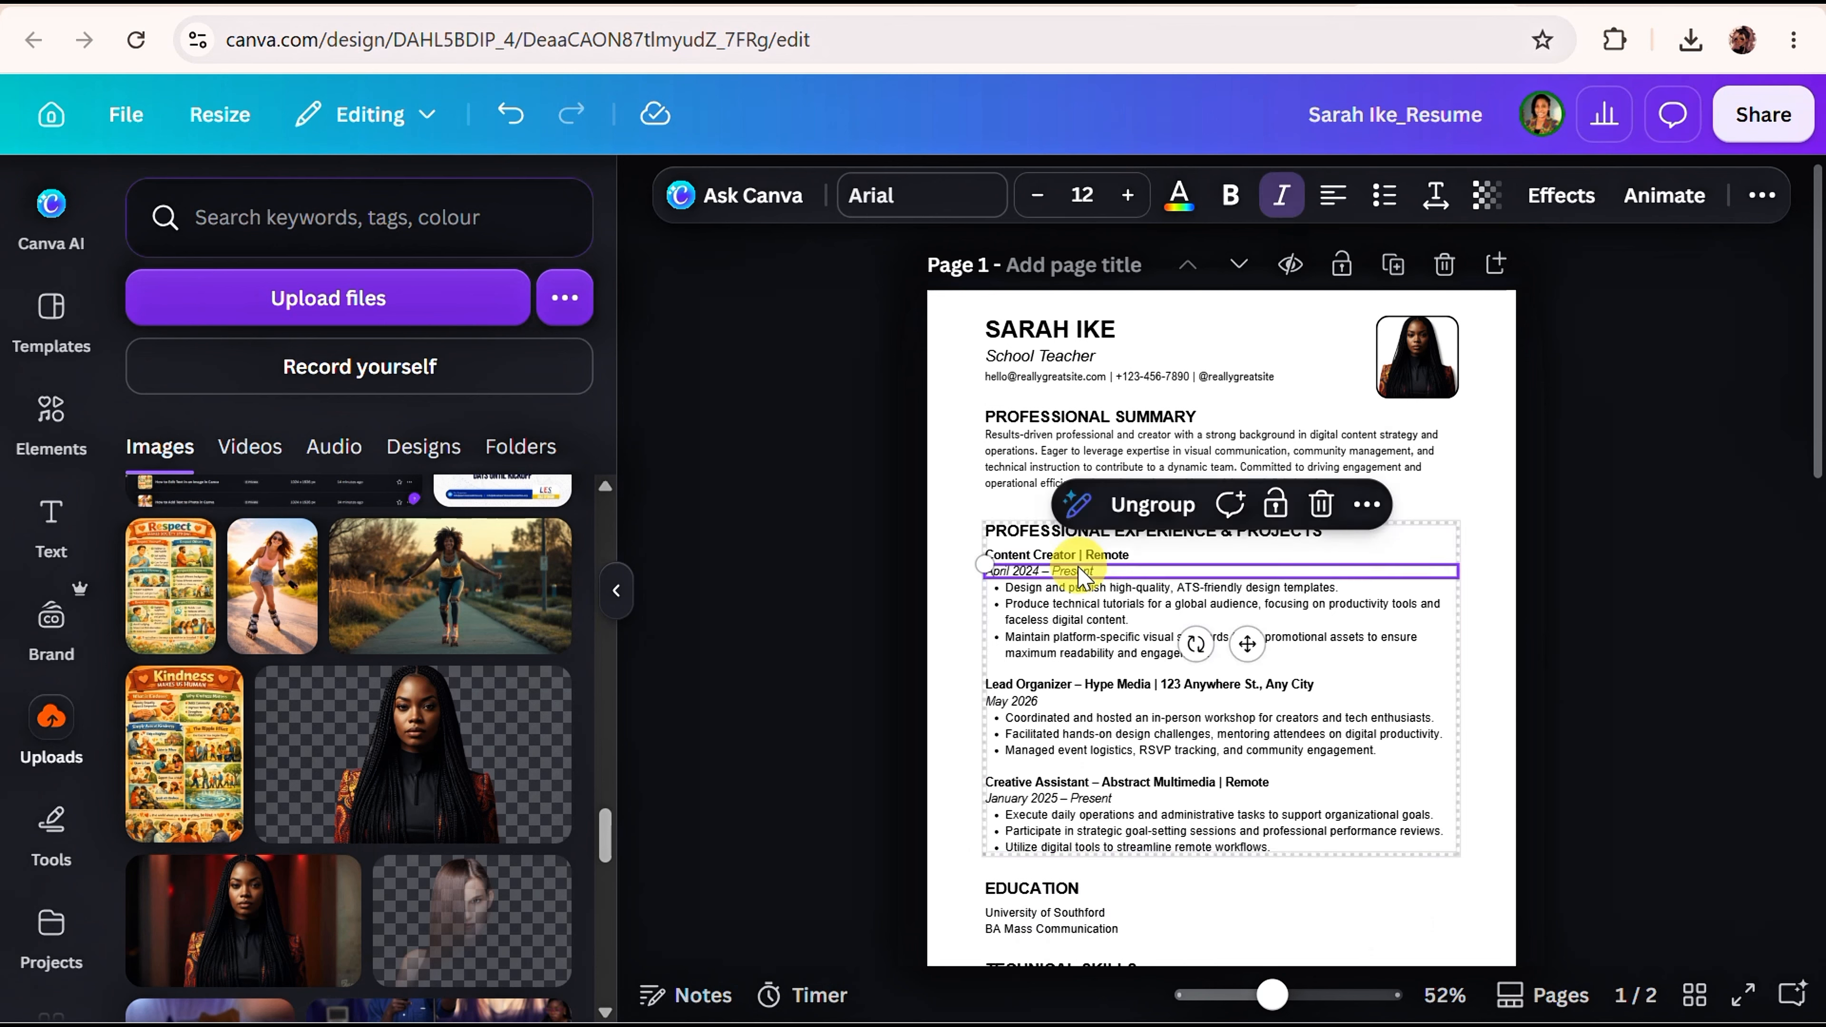
{"action": "left_click", "coordinate": [1071, 555]}
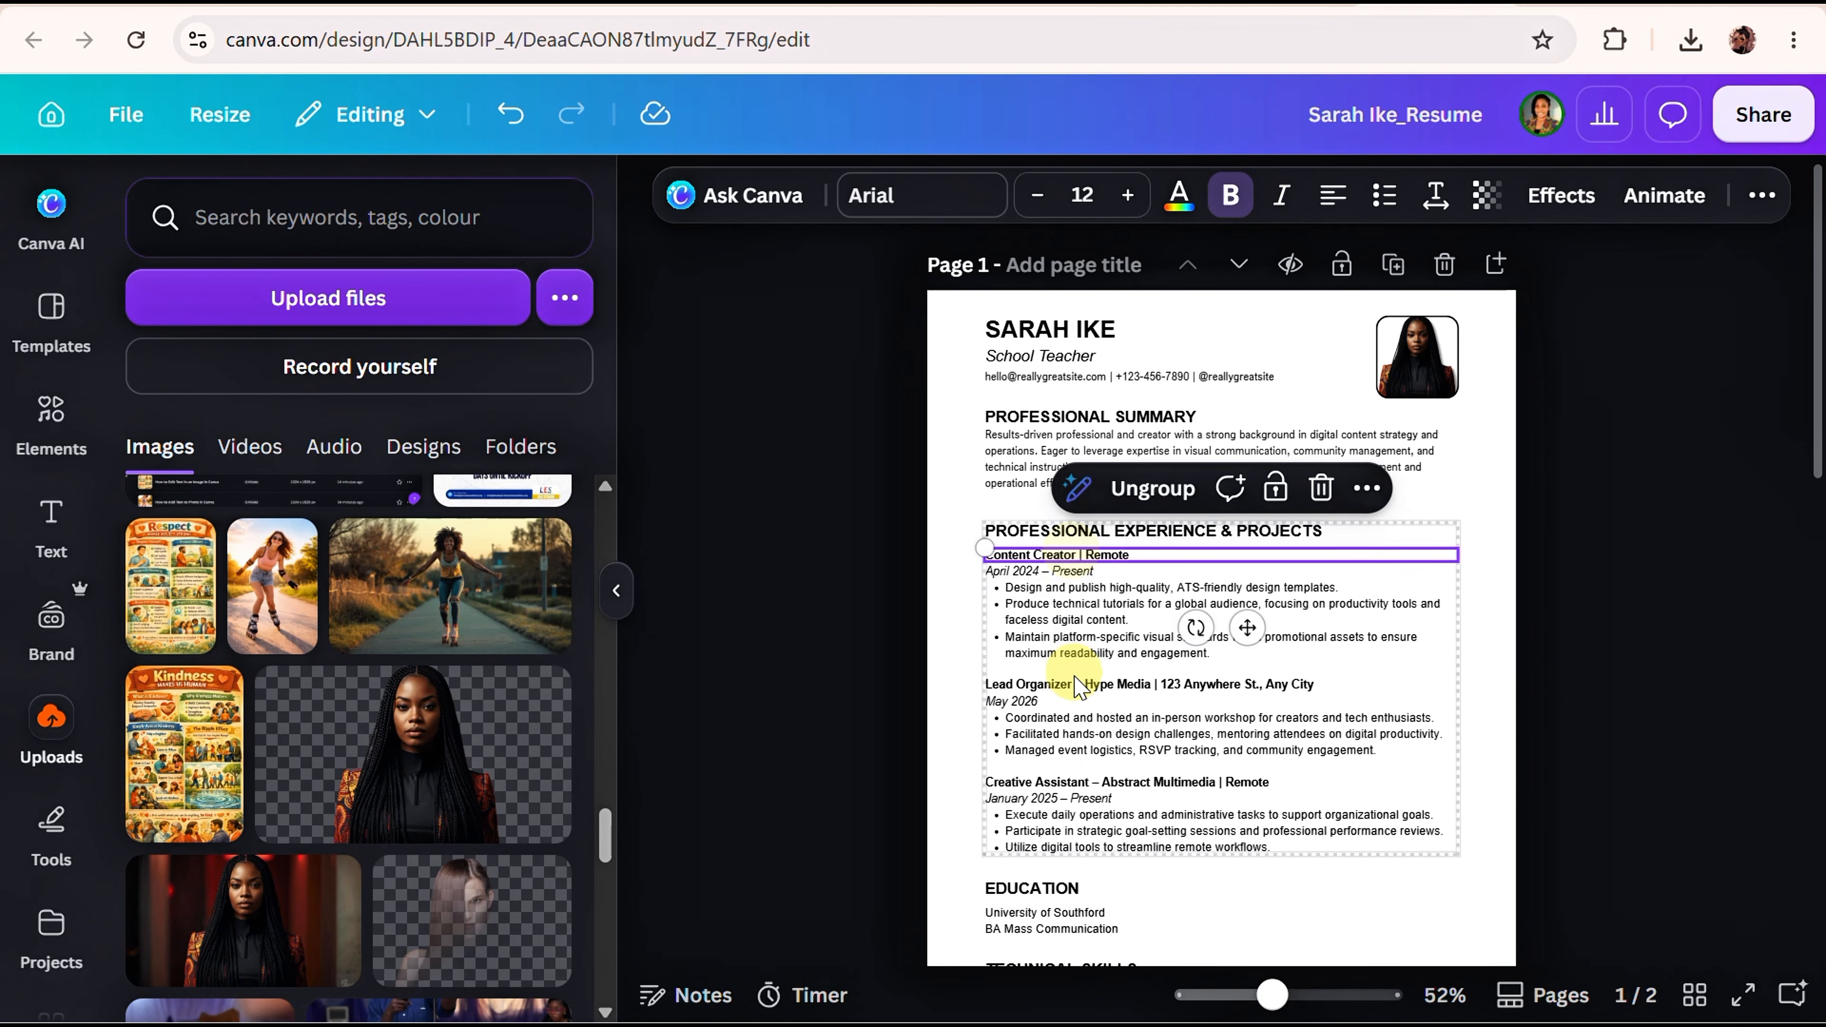
{"action": "left_click", "coordinate": [1078, 651]}
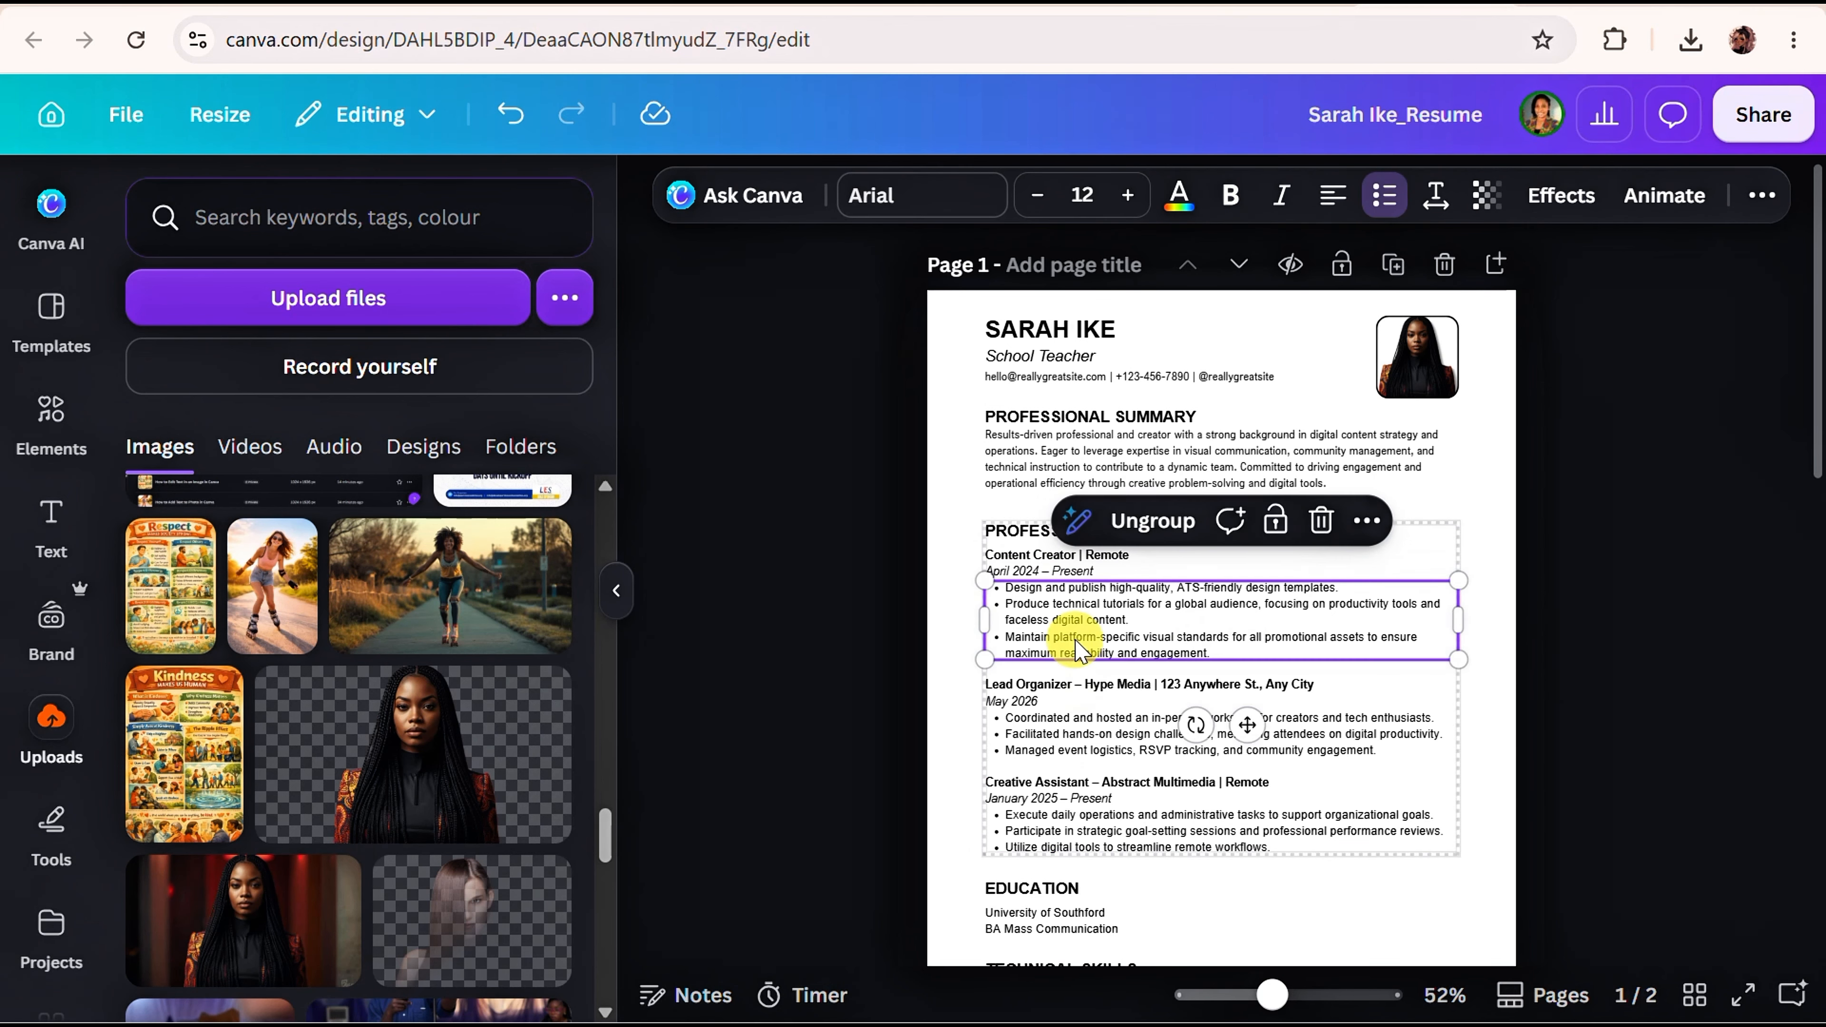
{"action": "left_click", "coordinate": [1067, 751]}
{"action": "left_click", "coordinate": [1066, 703]}
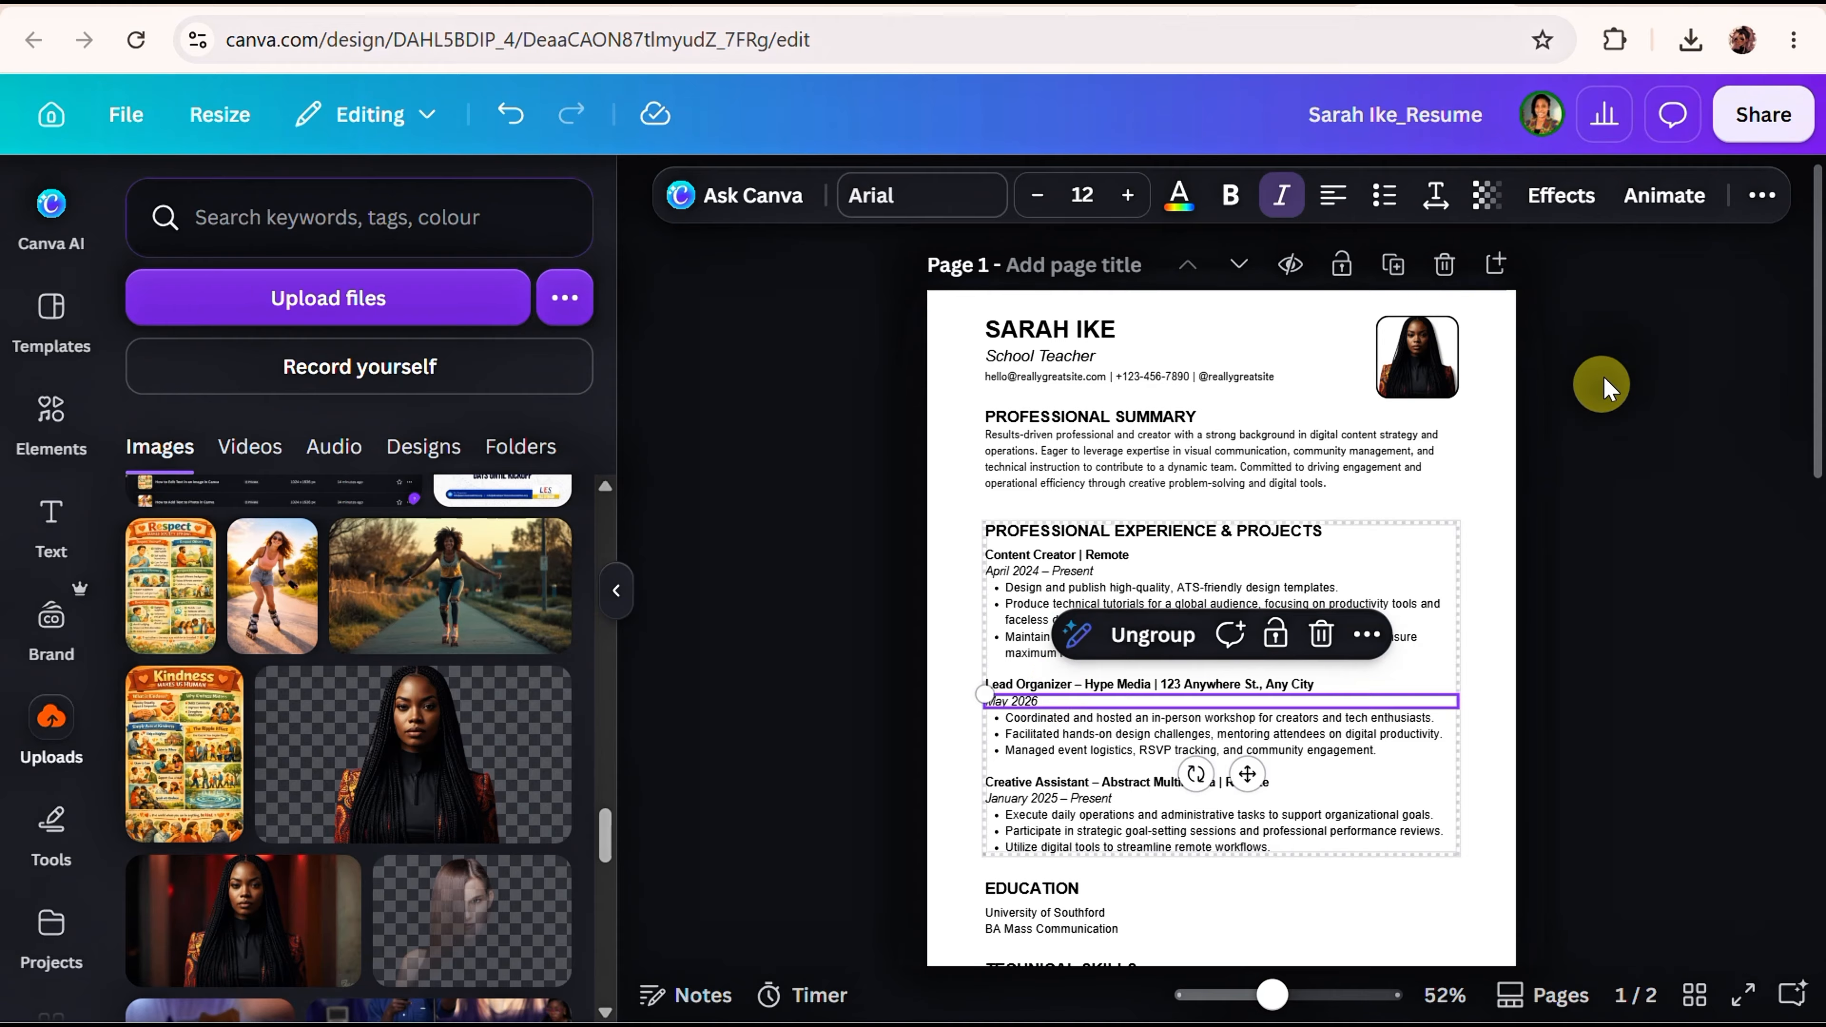
{"action": "left_click", "coordinate": [1760, 196]}
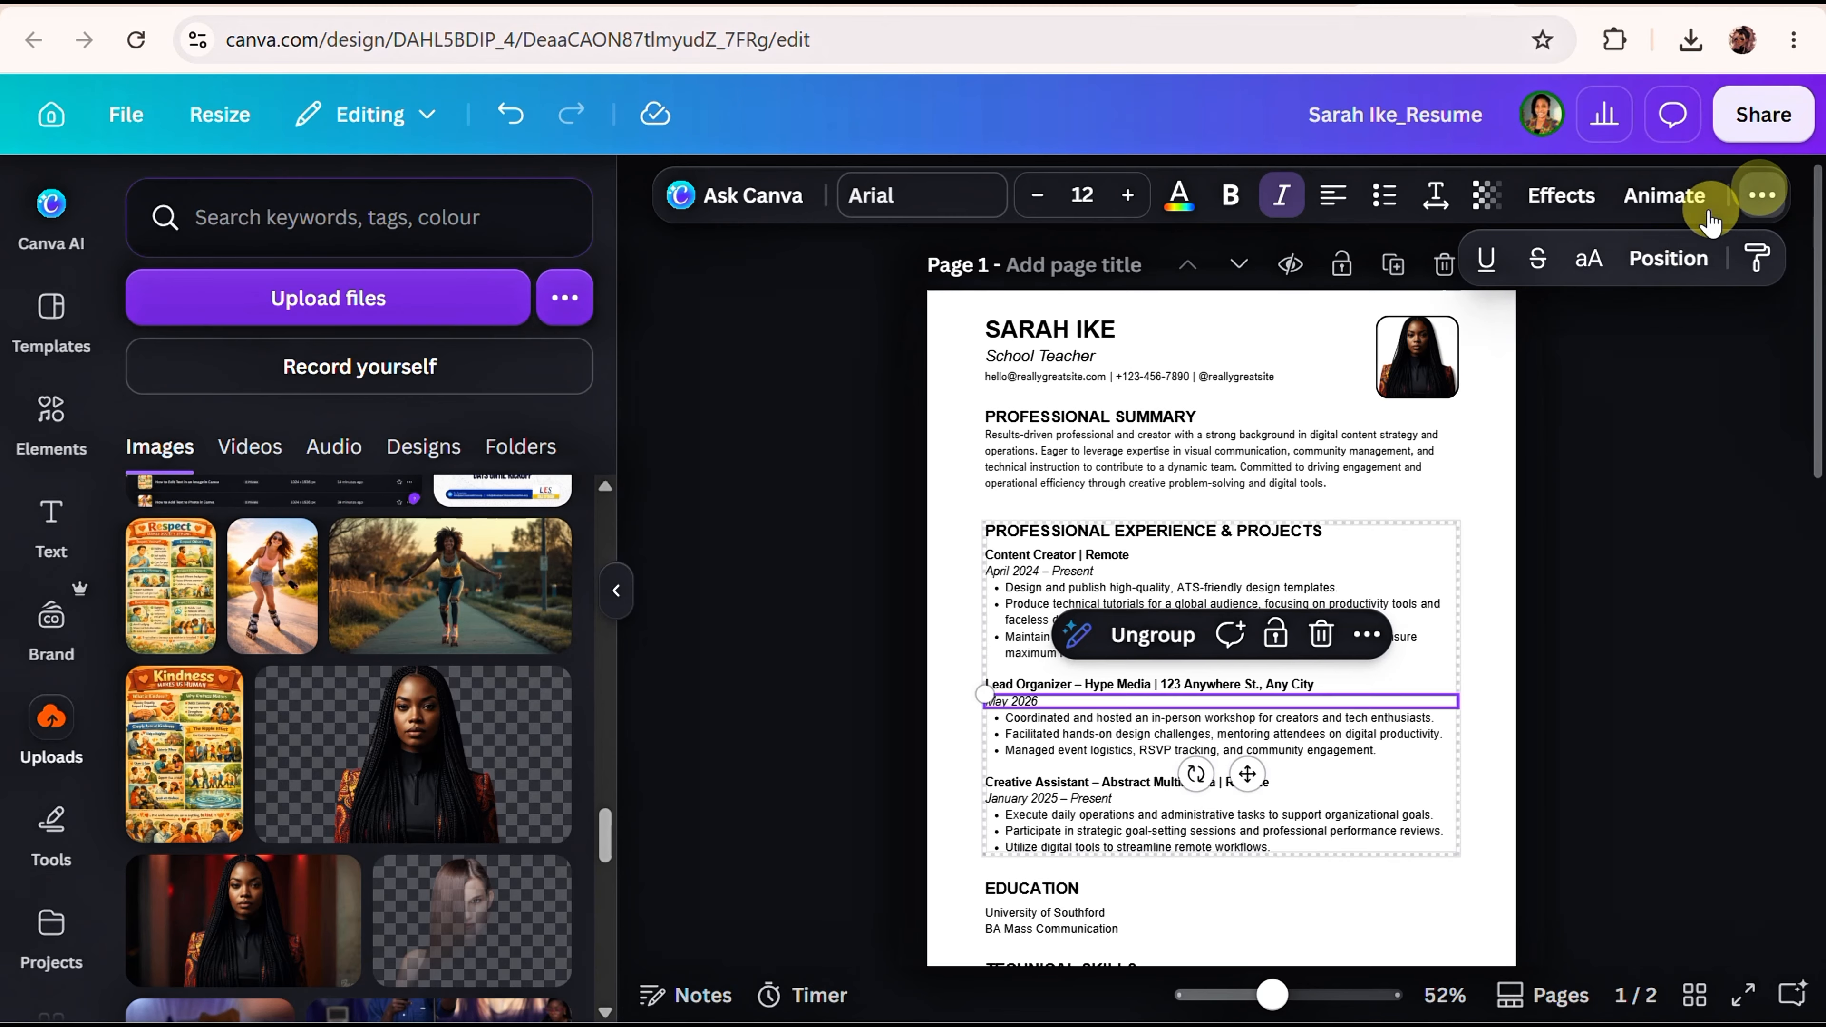
{"action": "left_click", "coordinate": [1650, 277]}
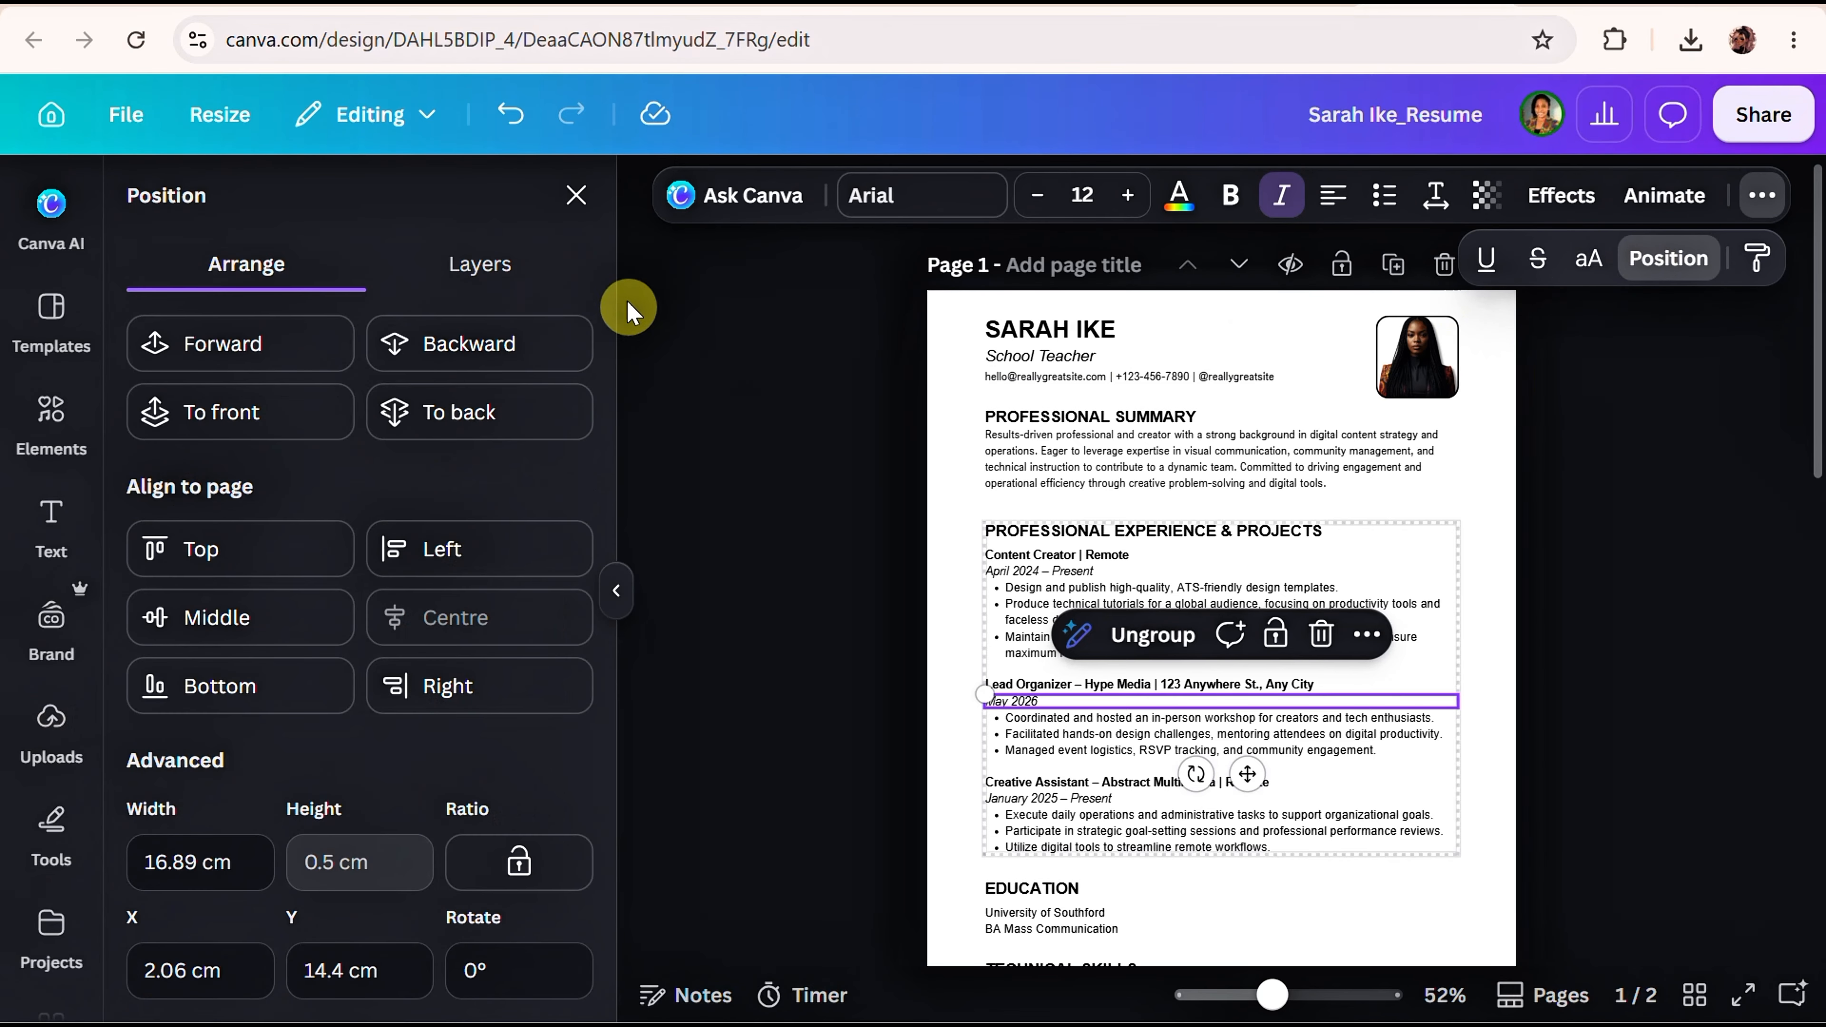
{"action": "left_click", "coordinate": [521, 284]}
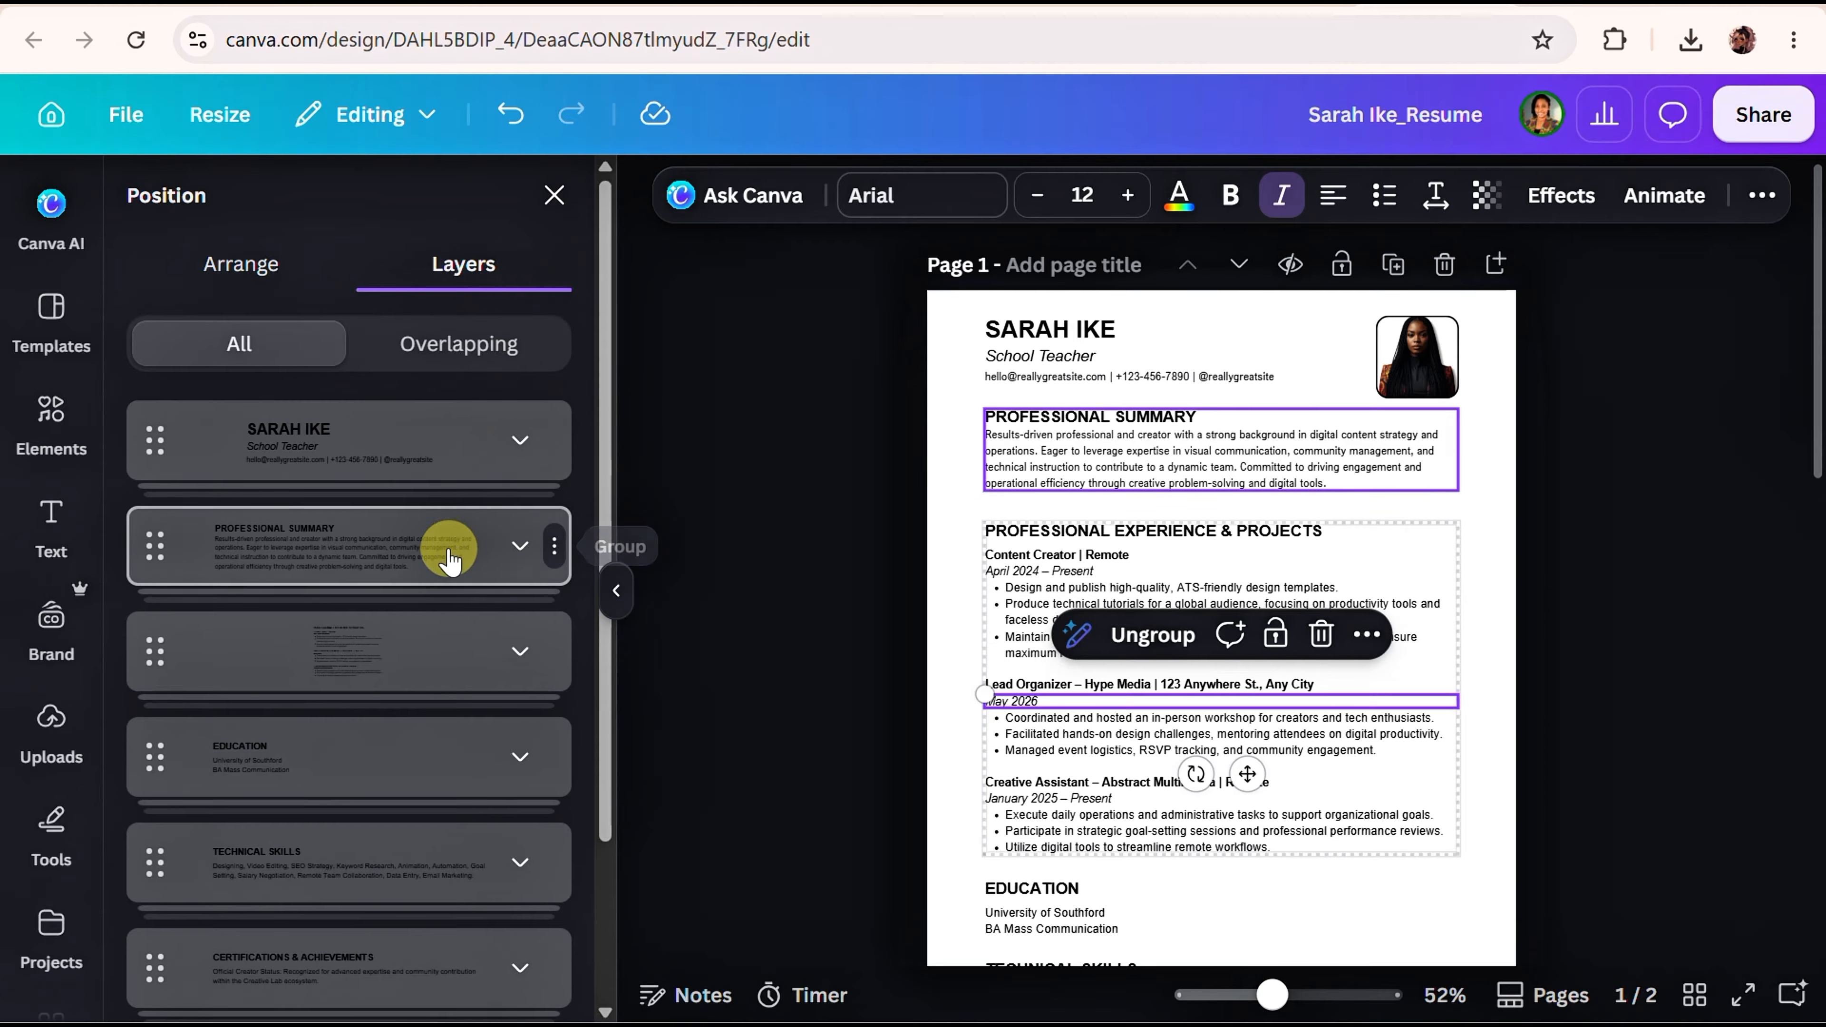
{"action": "scroll", "coordinate": [445, 532], "scroll_direction": "down", "scroll_amount": 3}
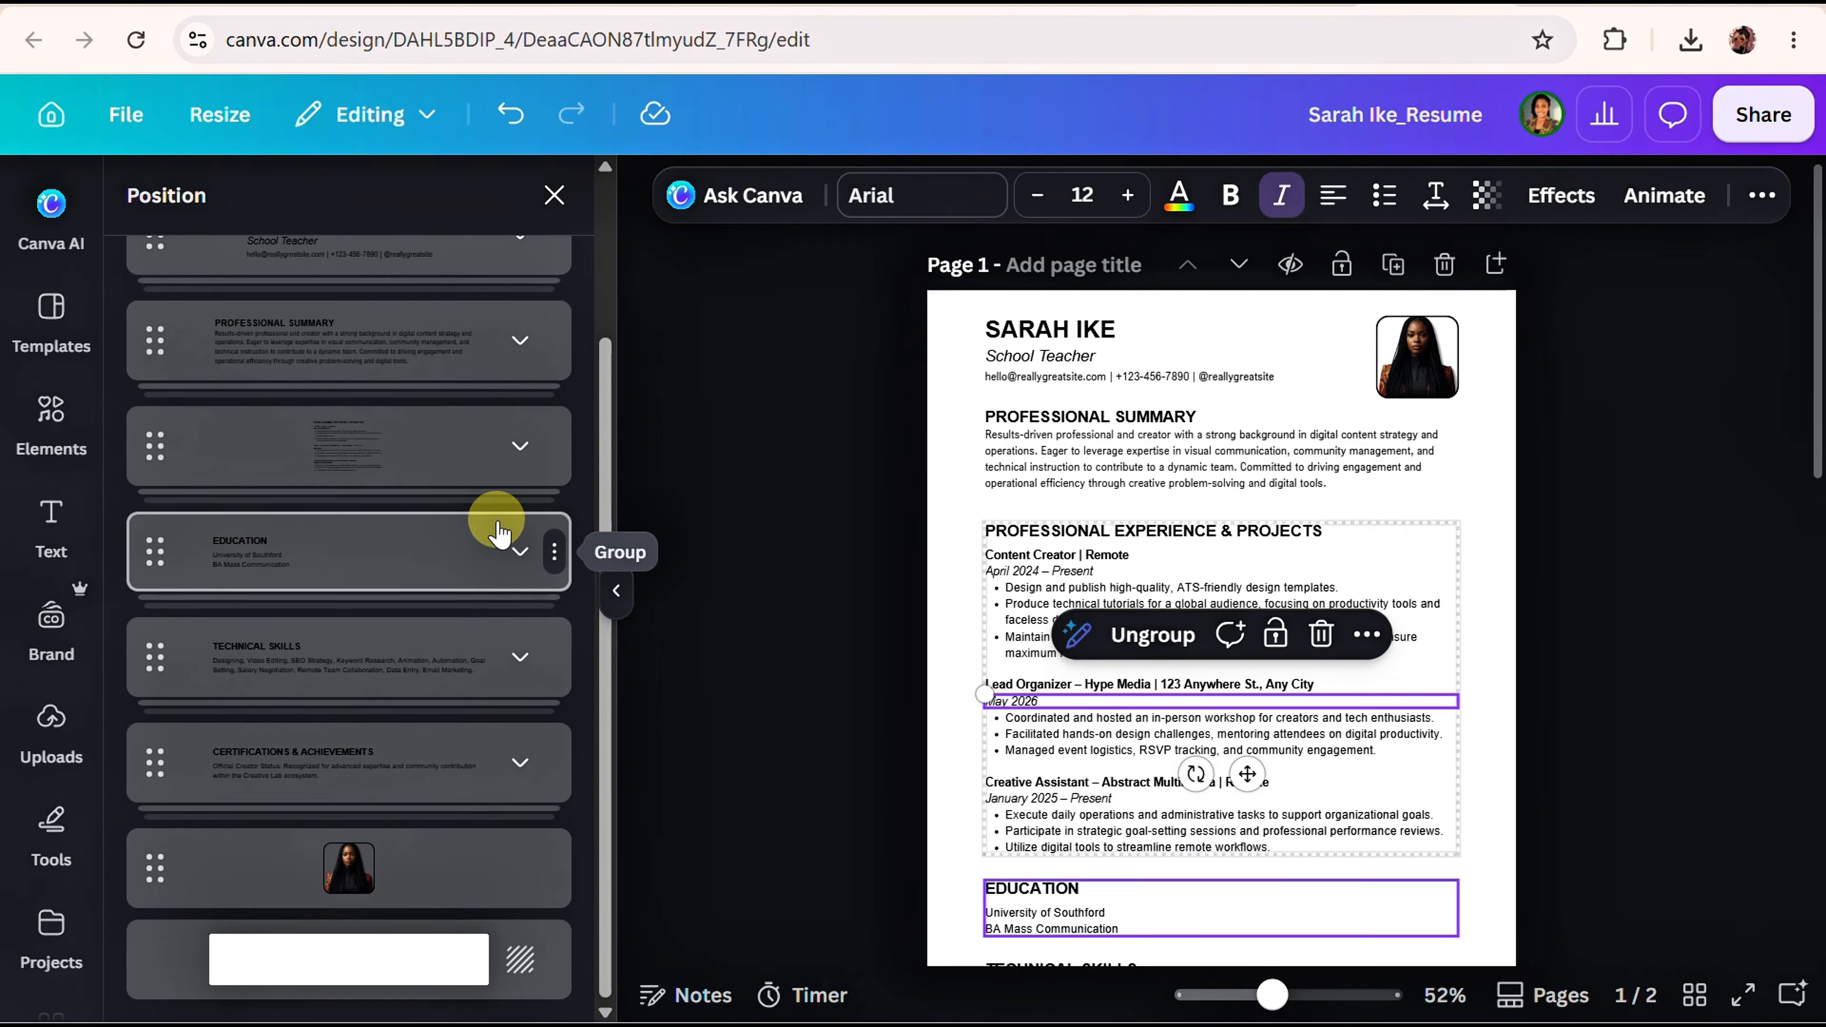
{"action": "scroll", "coordinate": [568, 539], "scroll_direction": "up", "scroll_amount": 3}
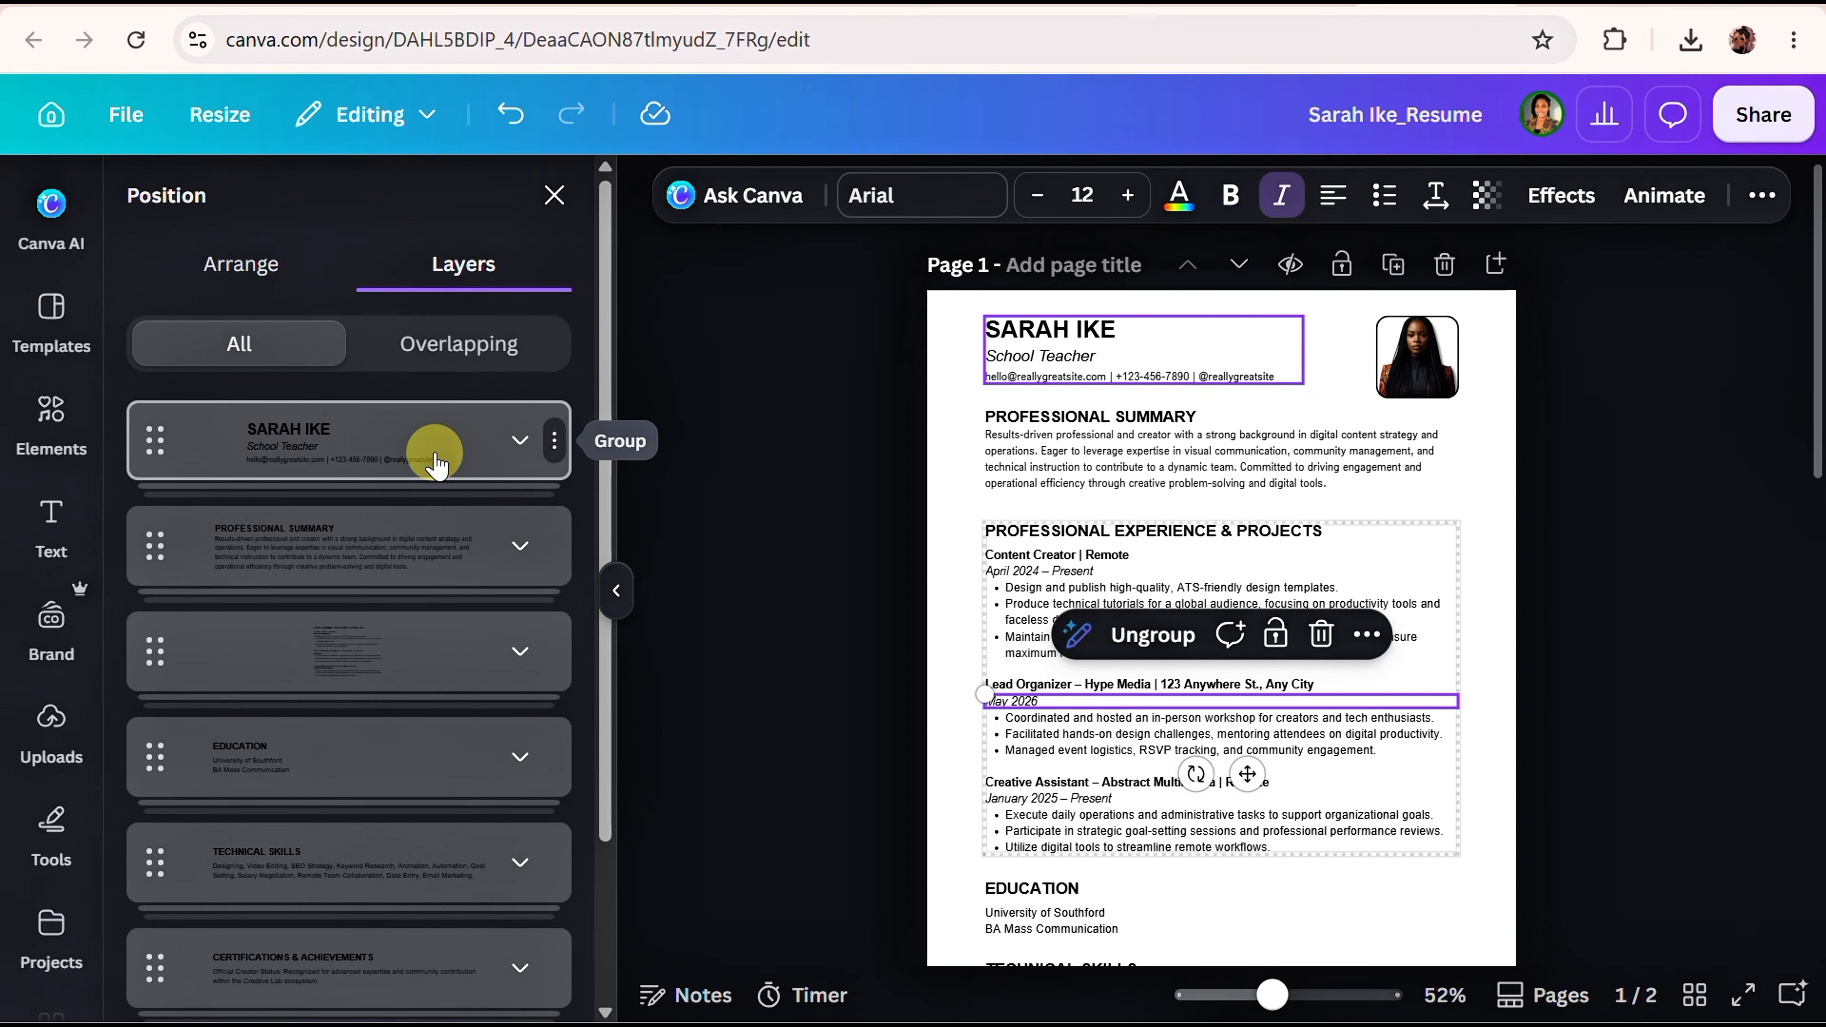
{"action": "left_click_drag", "start_coordinate": [435, 464], "coordinate": [436, 912]}
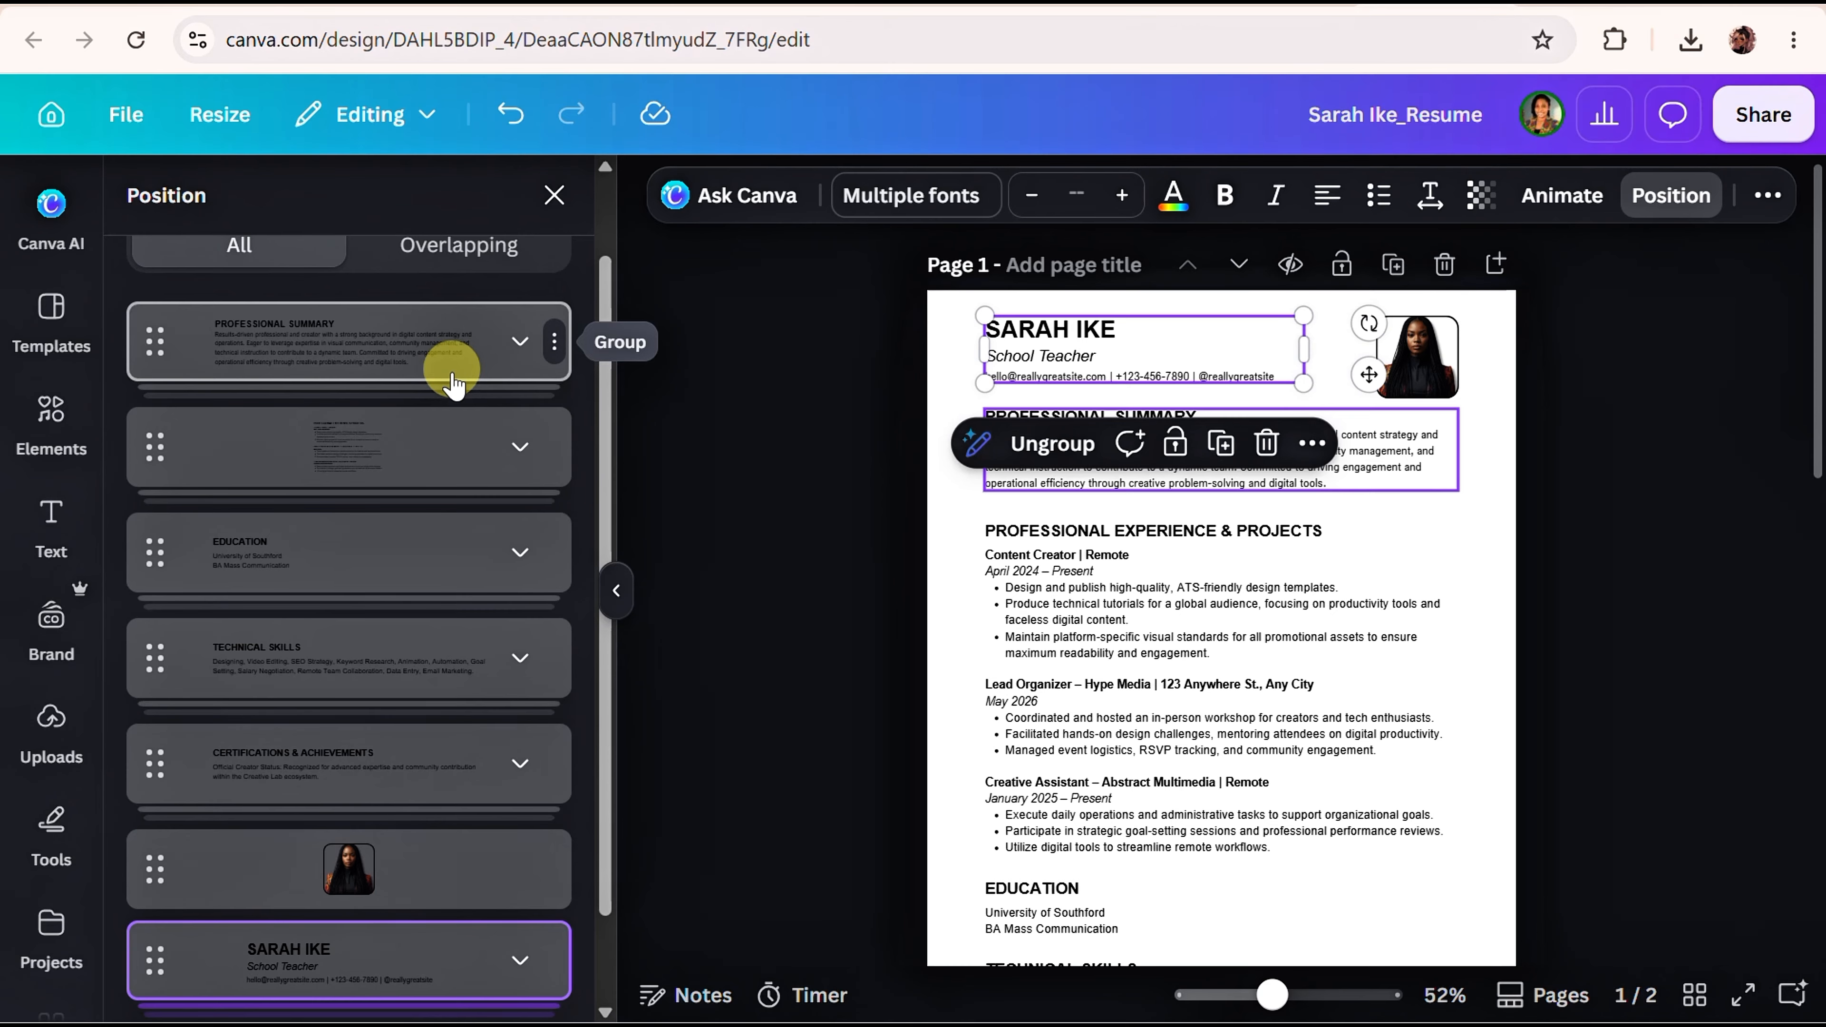
{"action": "left_click_drag", "start_coordinate": [446, 338], "coordinate": [424, 780]}
{"action": "left_click_drag", "start_coordinate": [428, 449], "coordinate": [428, 791]}
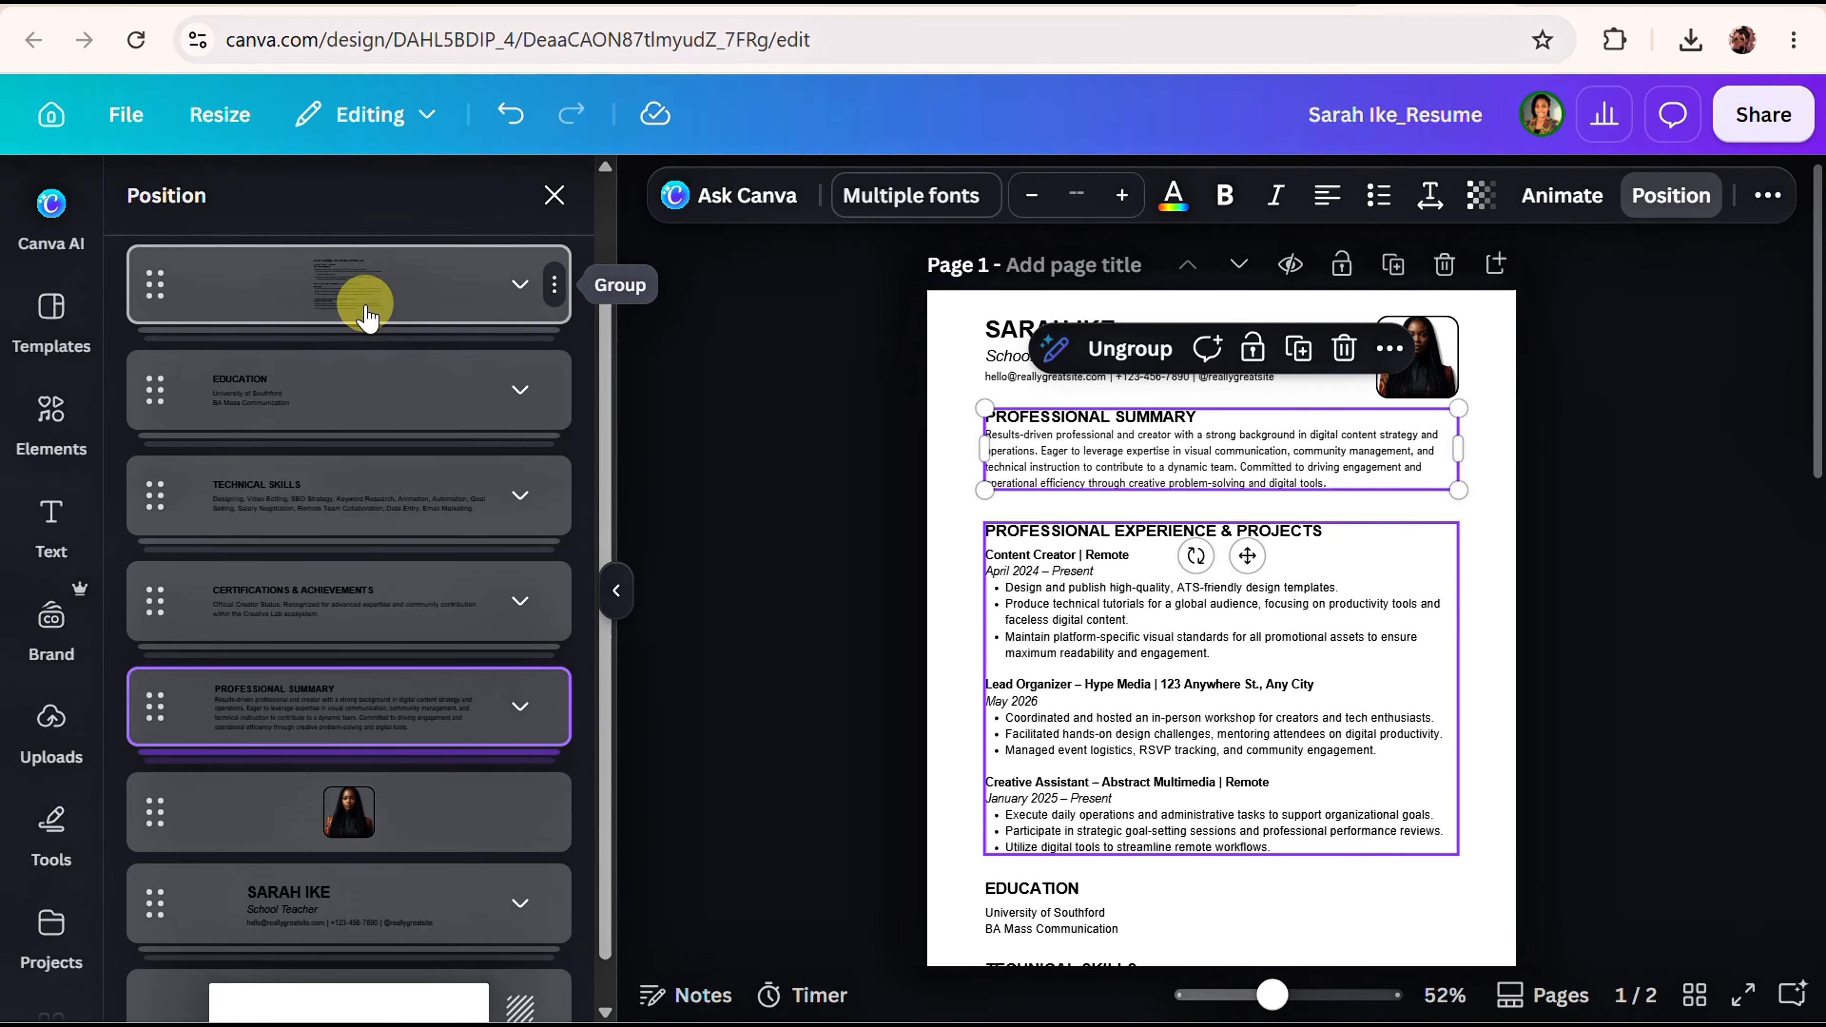
{"action": "left_click_drag", "start_coordinate": [361, 294], "coordinate": [294, 787]}
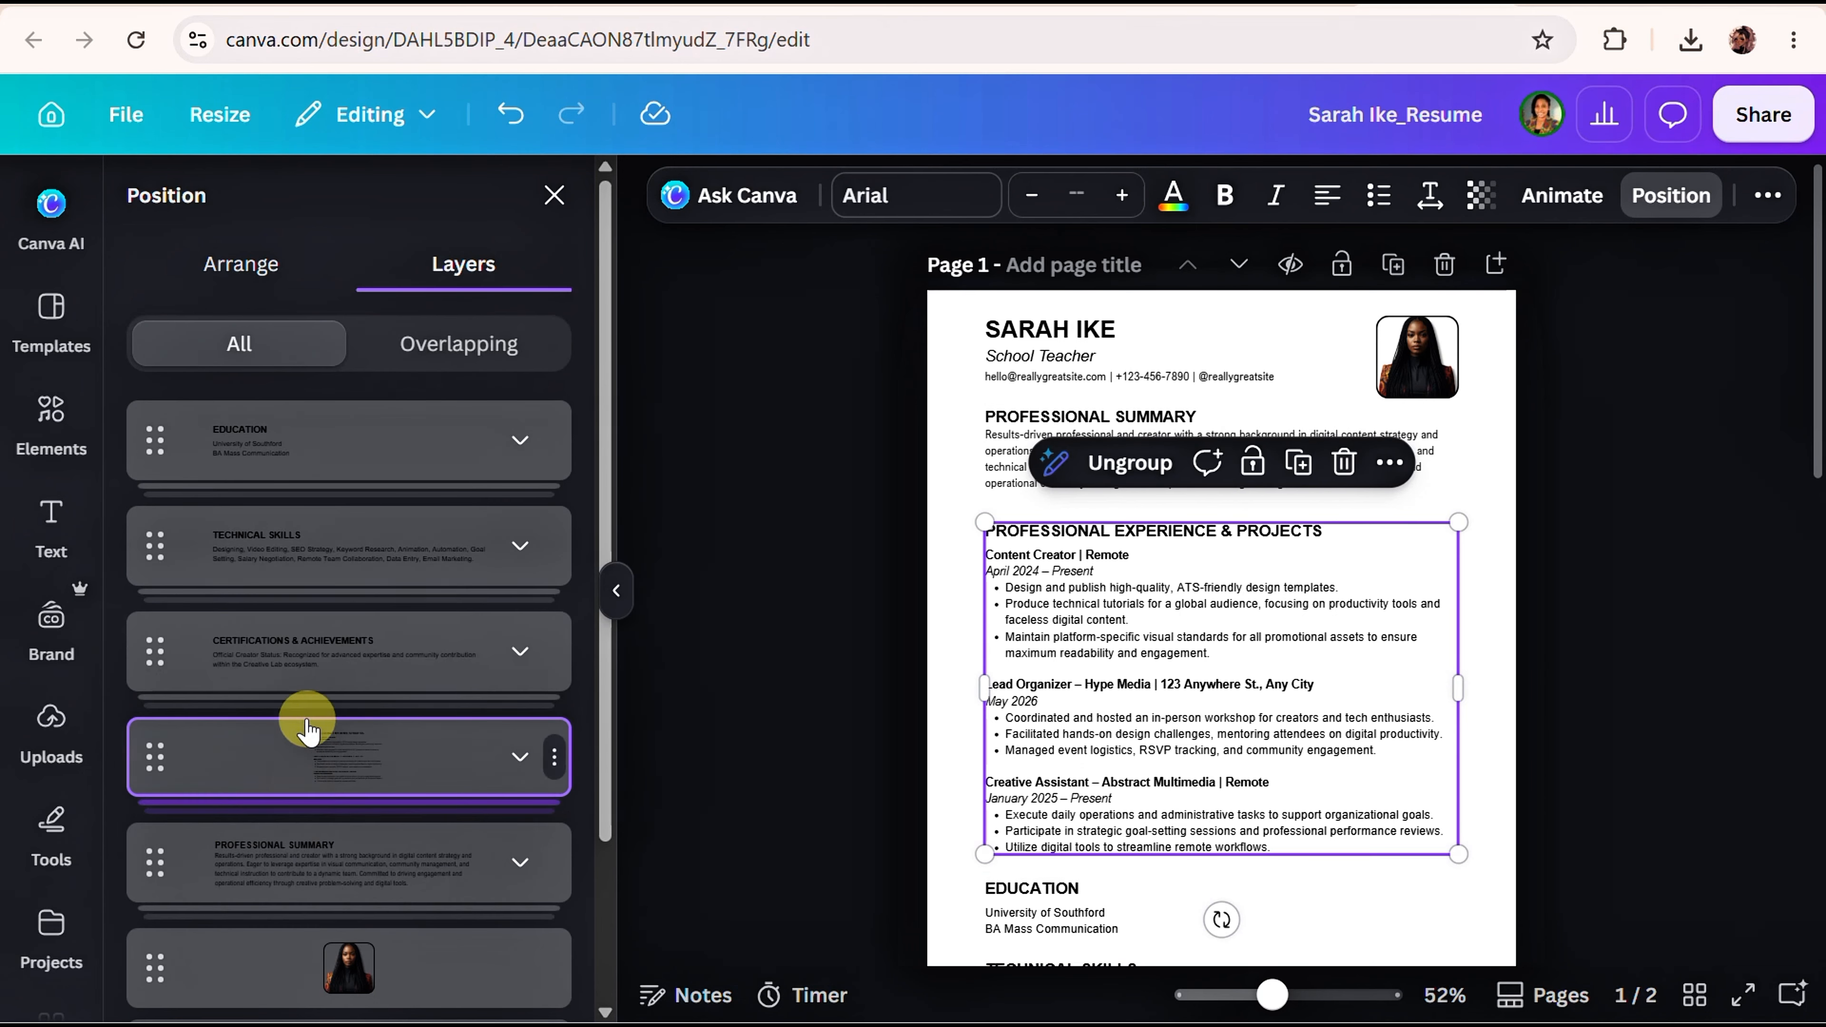
{"action": "left_click_drag", "start_coordinate": [306, 457], "coordinate": [330, 712]}
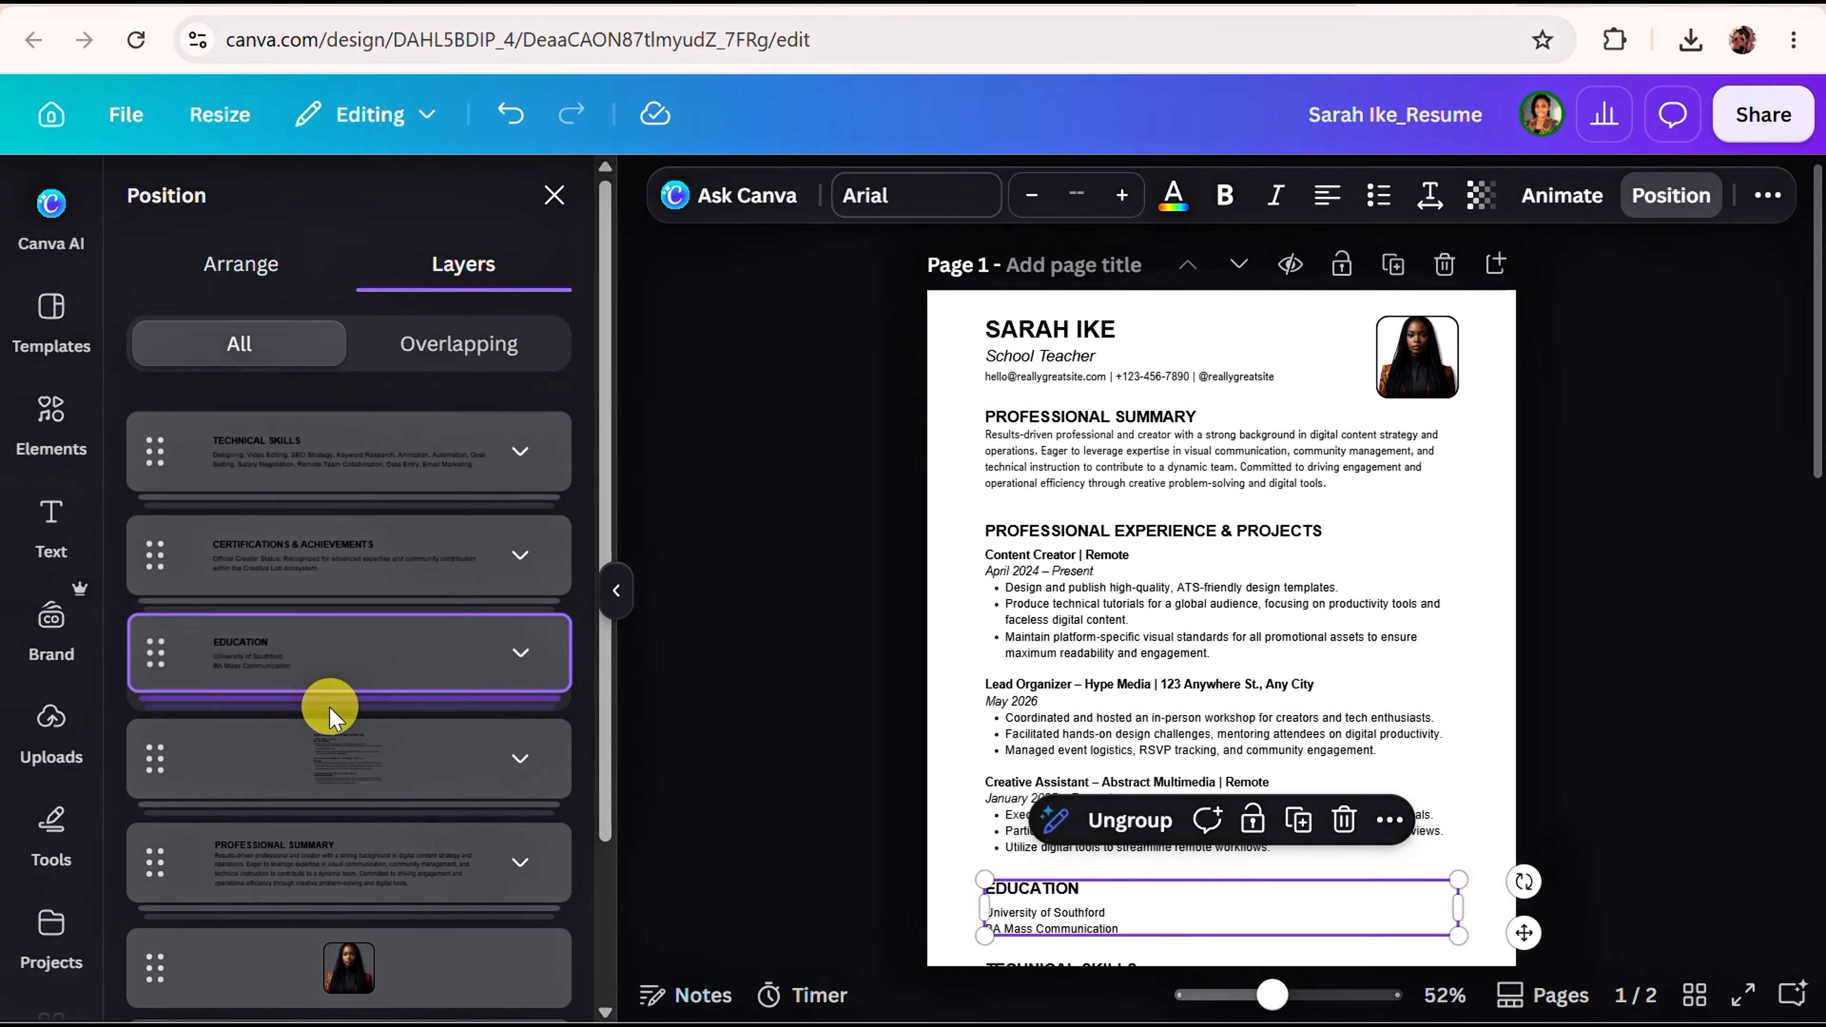
{"action": "left_click", "coordinate": [346, 432]}
{"action": "left_click_drag", "start_coordinate": [351, 561], "coordinate": [349, 404]}
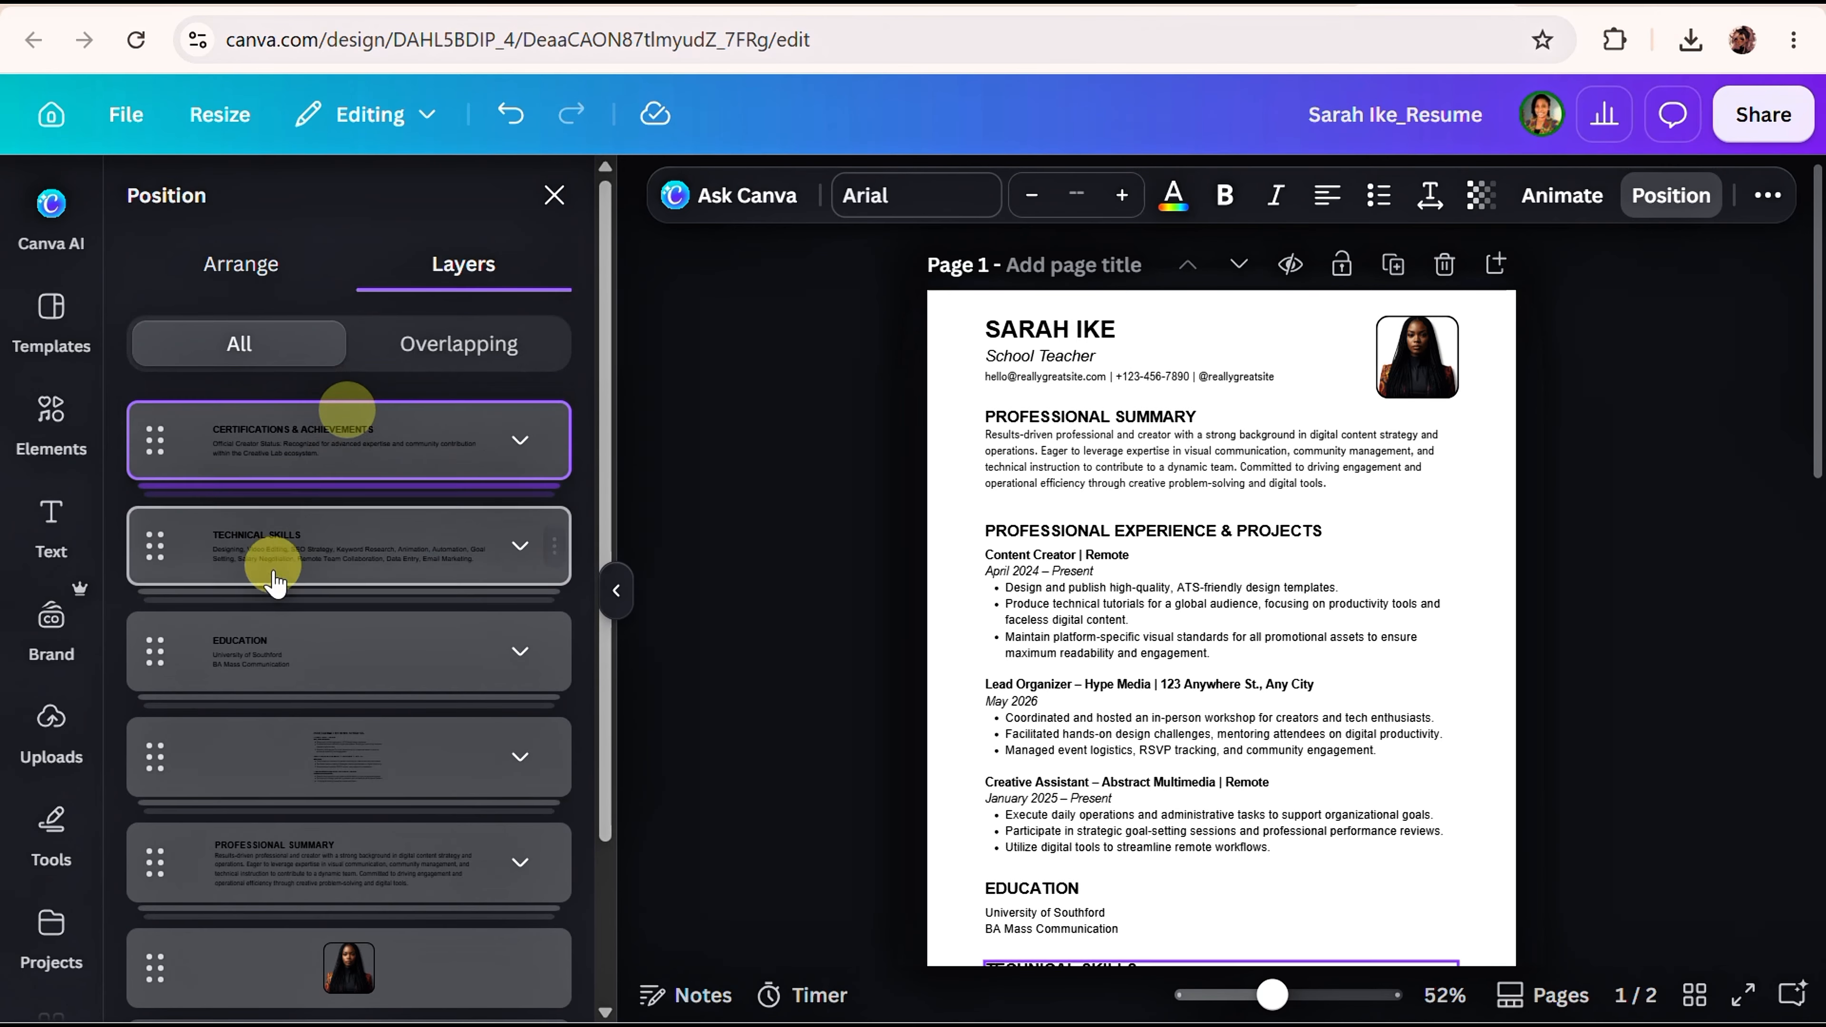
Delete the duplicate page 2, leaving a single-page resume.
{"action": "scroll", "coordinate": [306, 568], "scroll_direction": "down", "scroll_amount": 1}
{"action": "scroll", "coordinate": [310, 579], "scroll_direction": "down", "scroll_amount": 2}
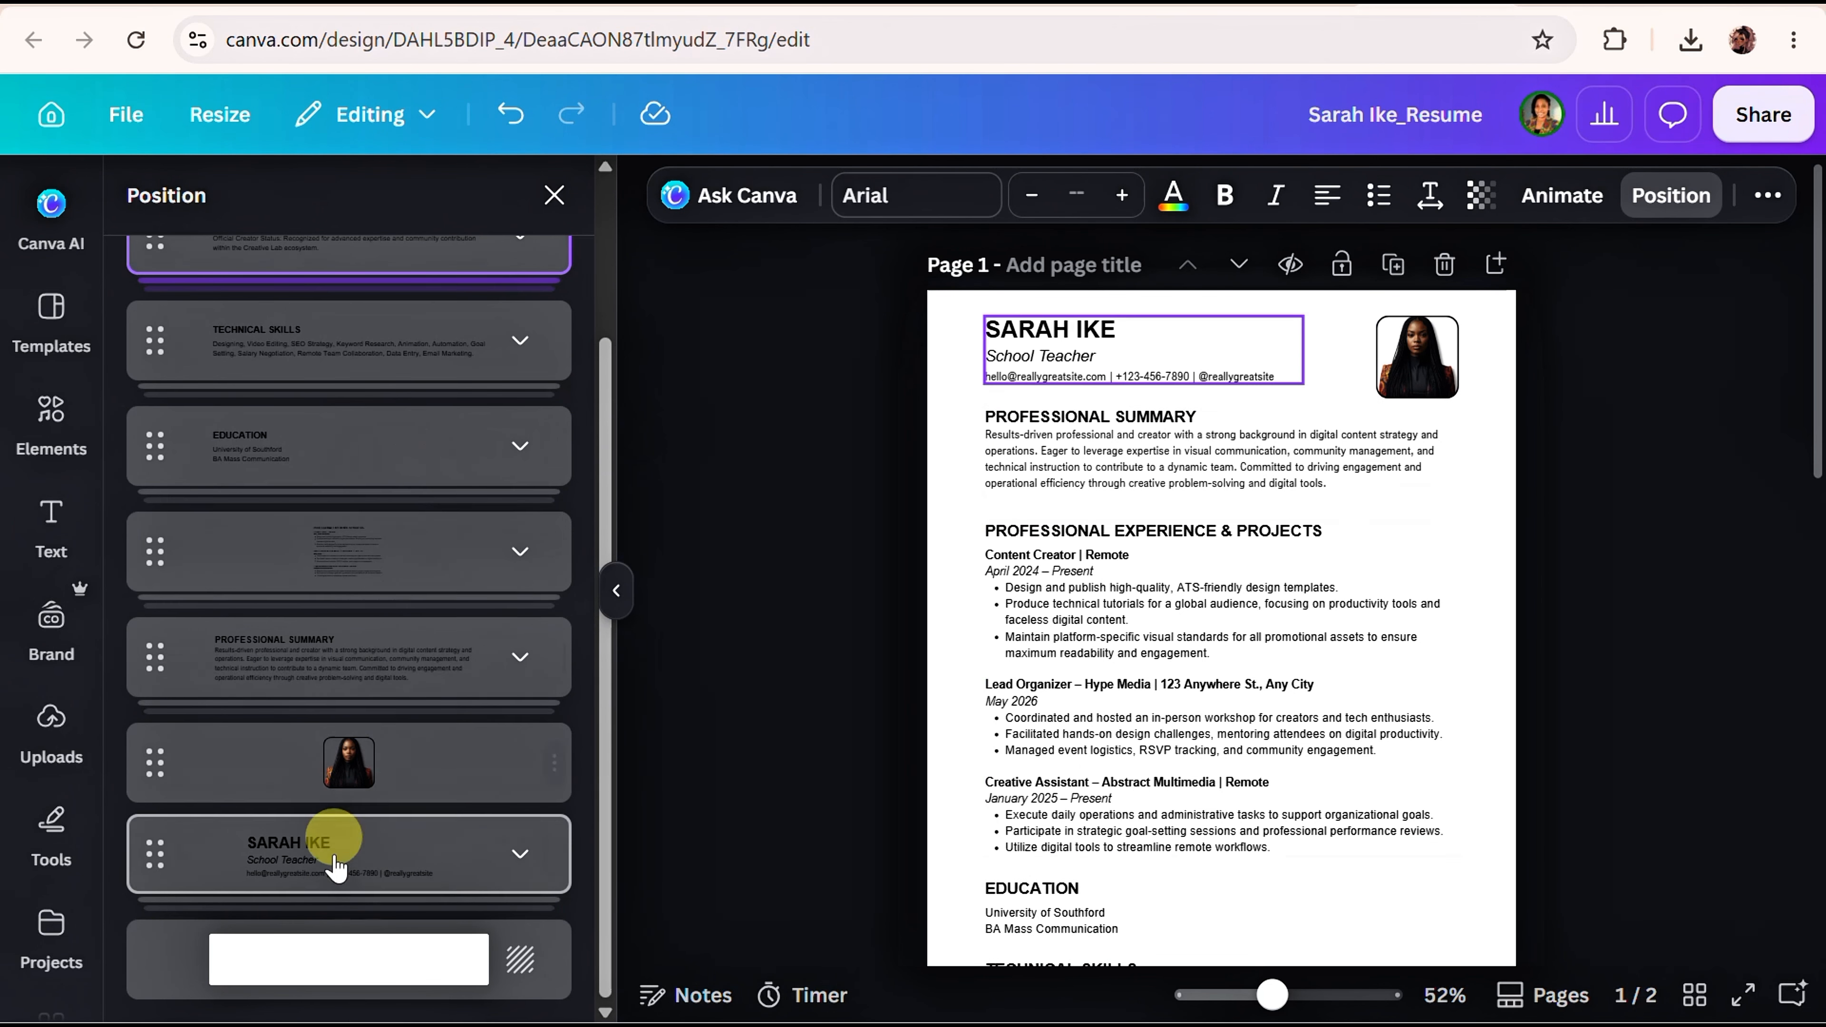
{"action": "scroll", "coordinate": [369, 628], "scroll_direction": "up", "scroll_amount": 2}
{"action": "scroll", "coordinate": [369, 628], "scroll_direction": "up", "scroll_amount": 2}
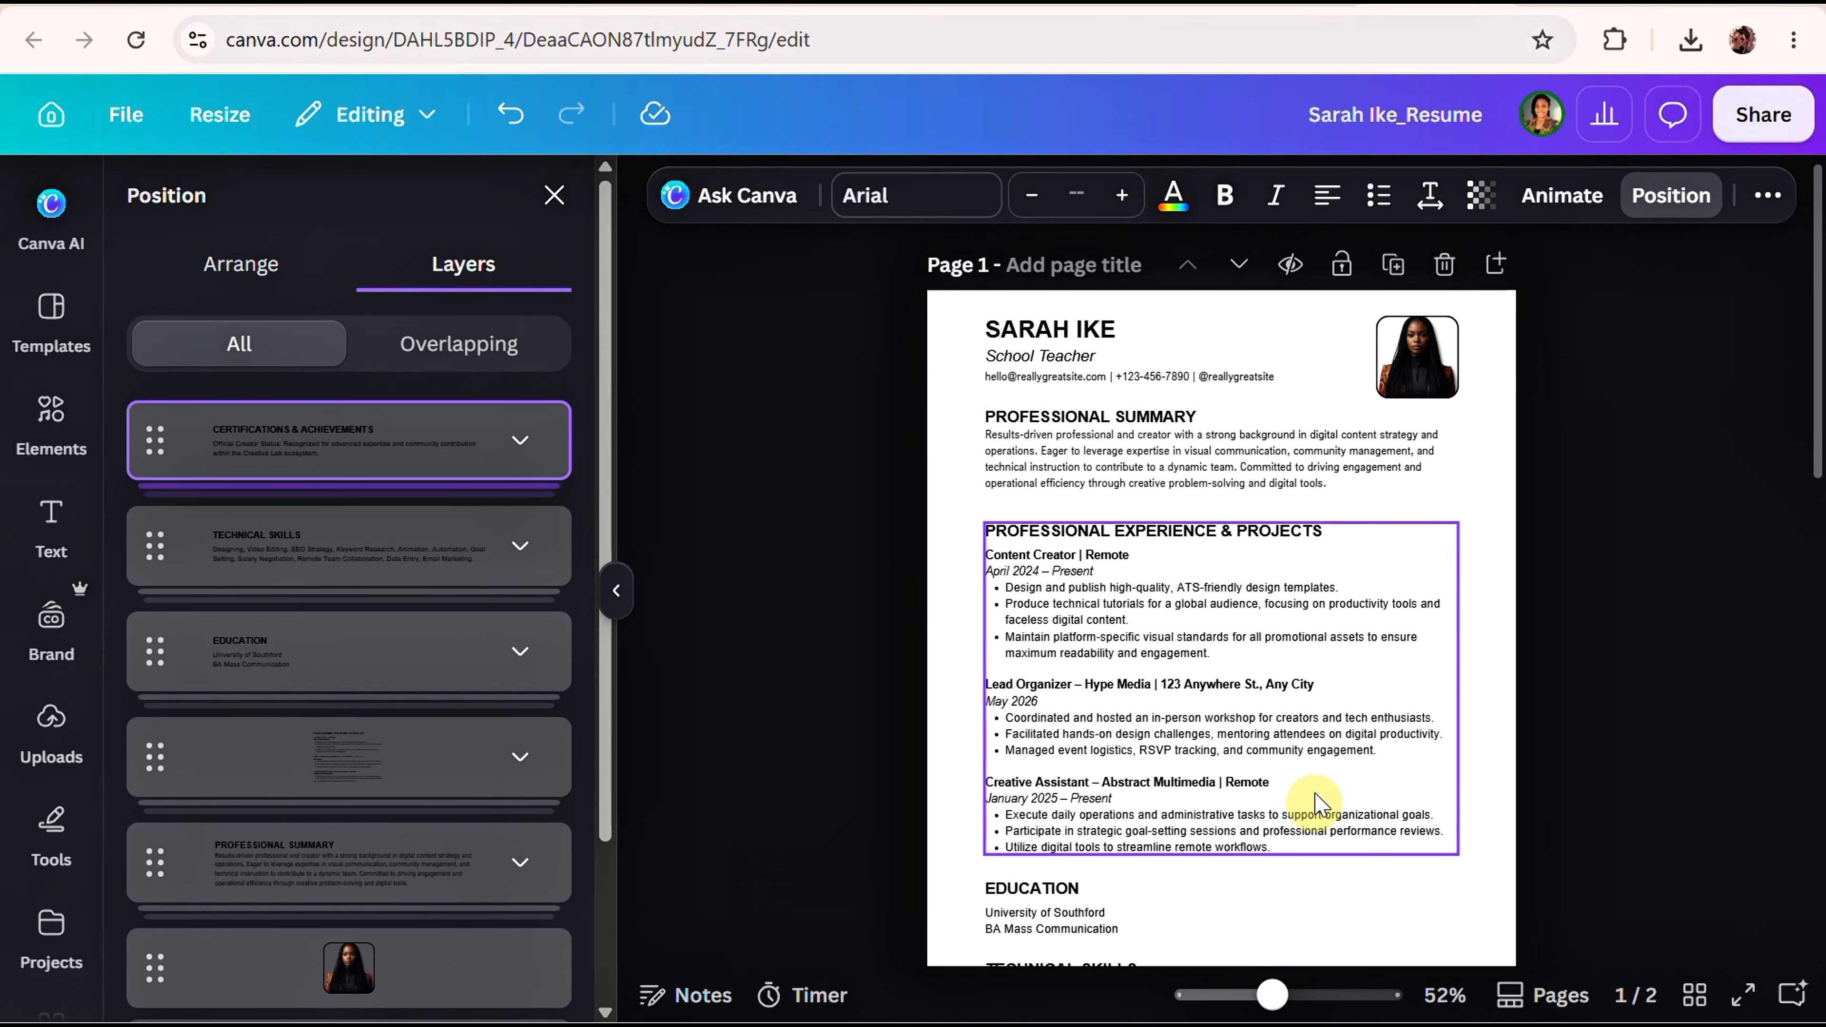
{"action": "scroll", "coordinate": [1294, 806], "scroll_direction": "down", "scroll_amount": 4}
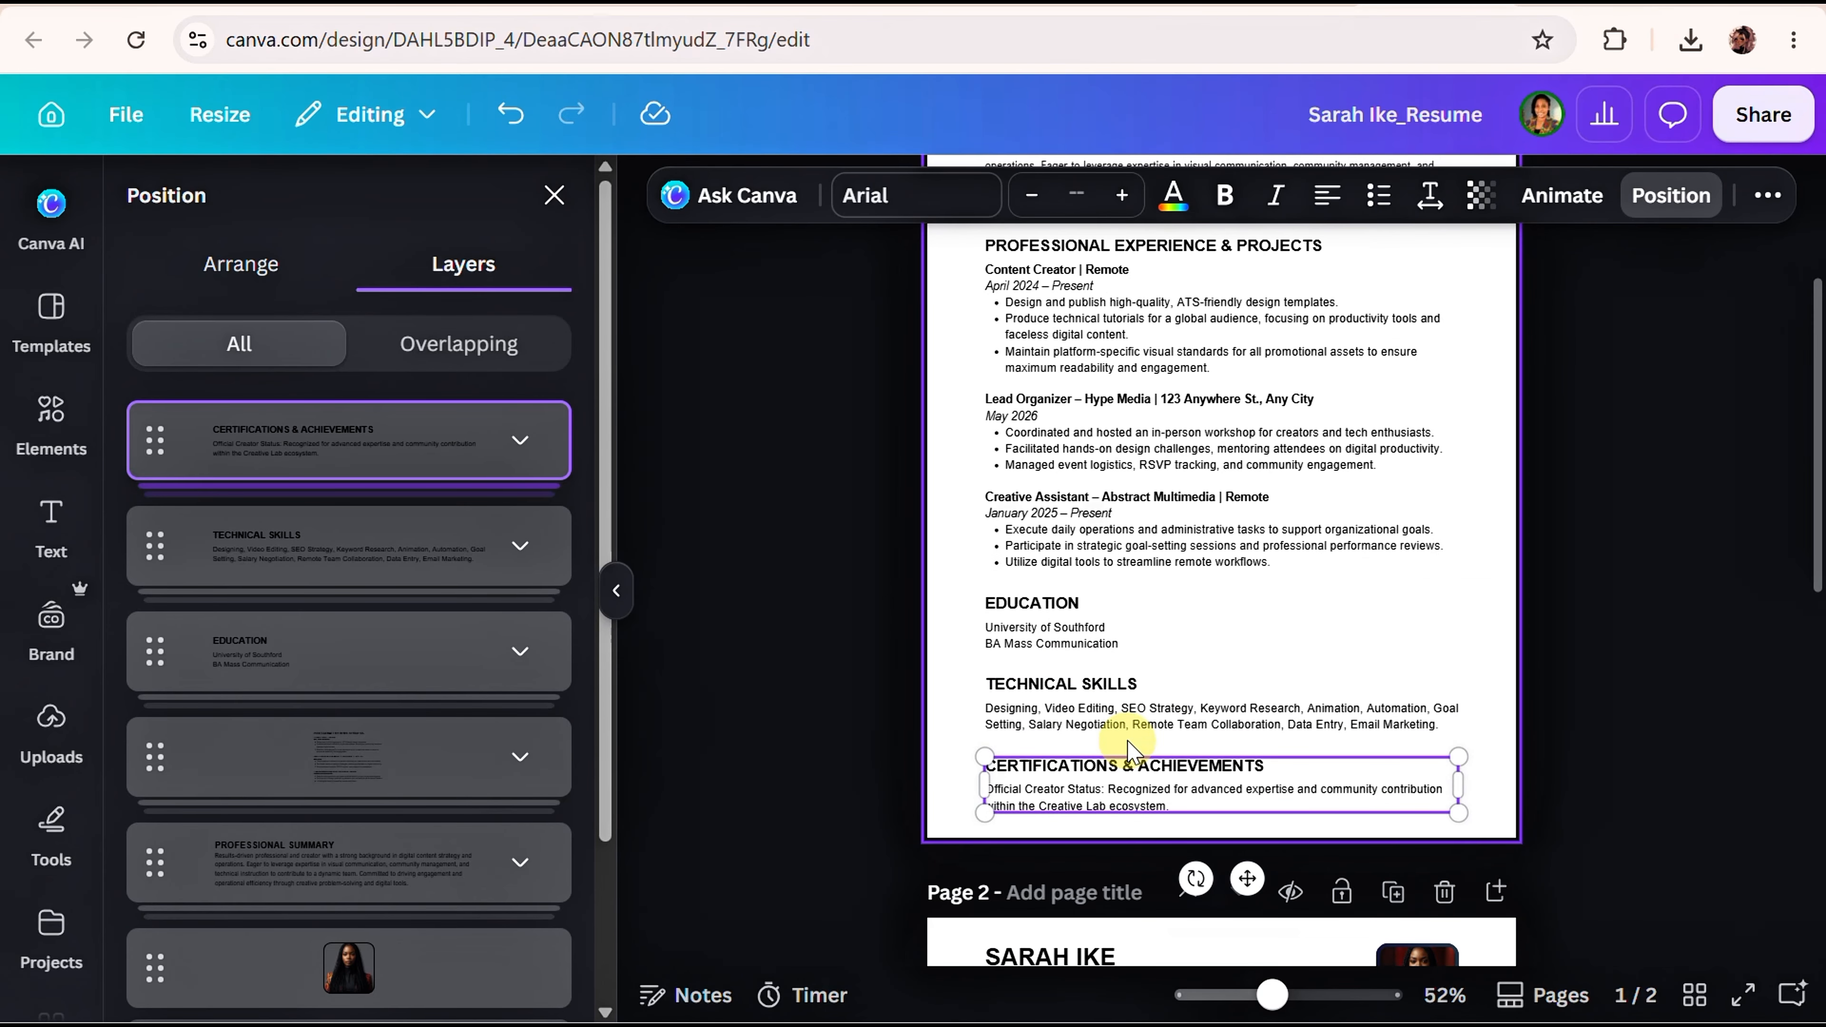
{"action": "left_click", "coordinate": [1444, 899]}
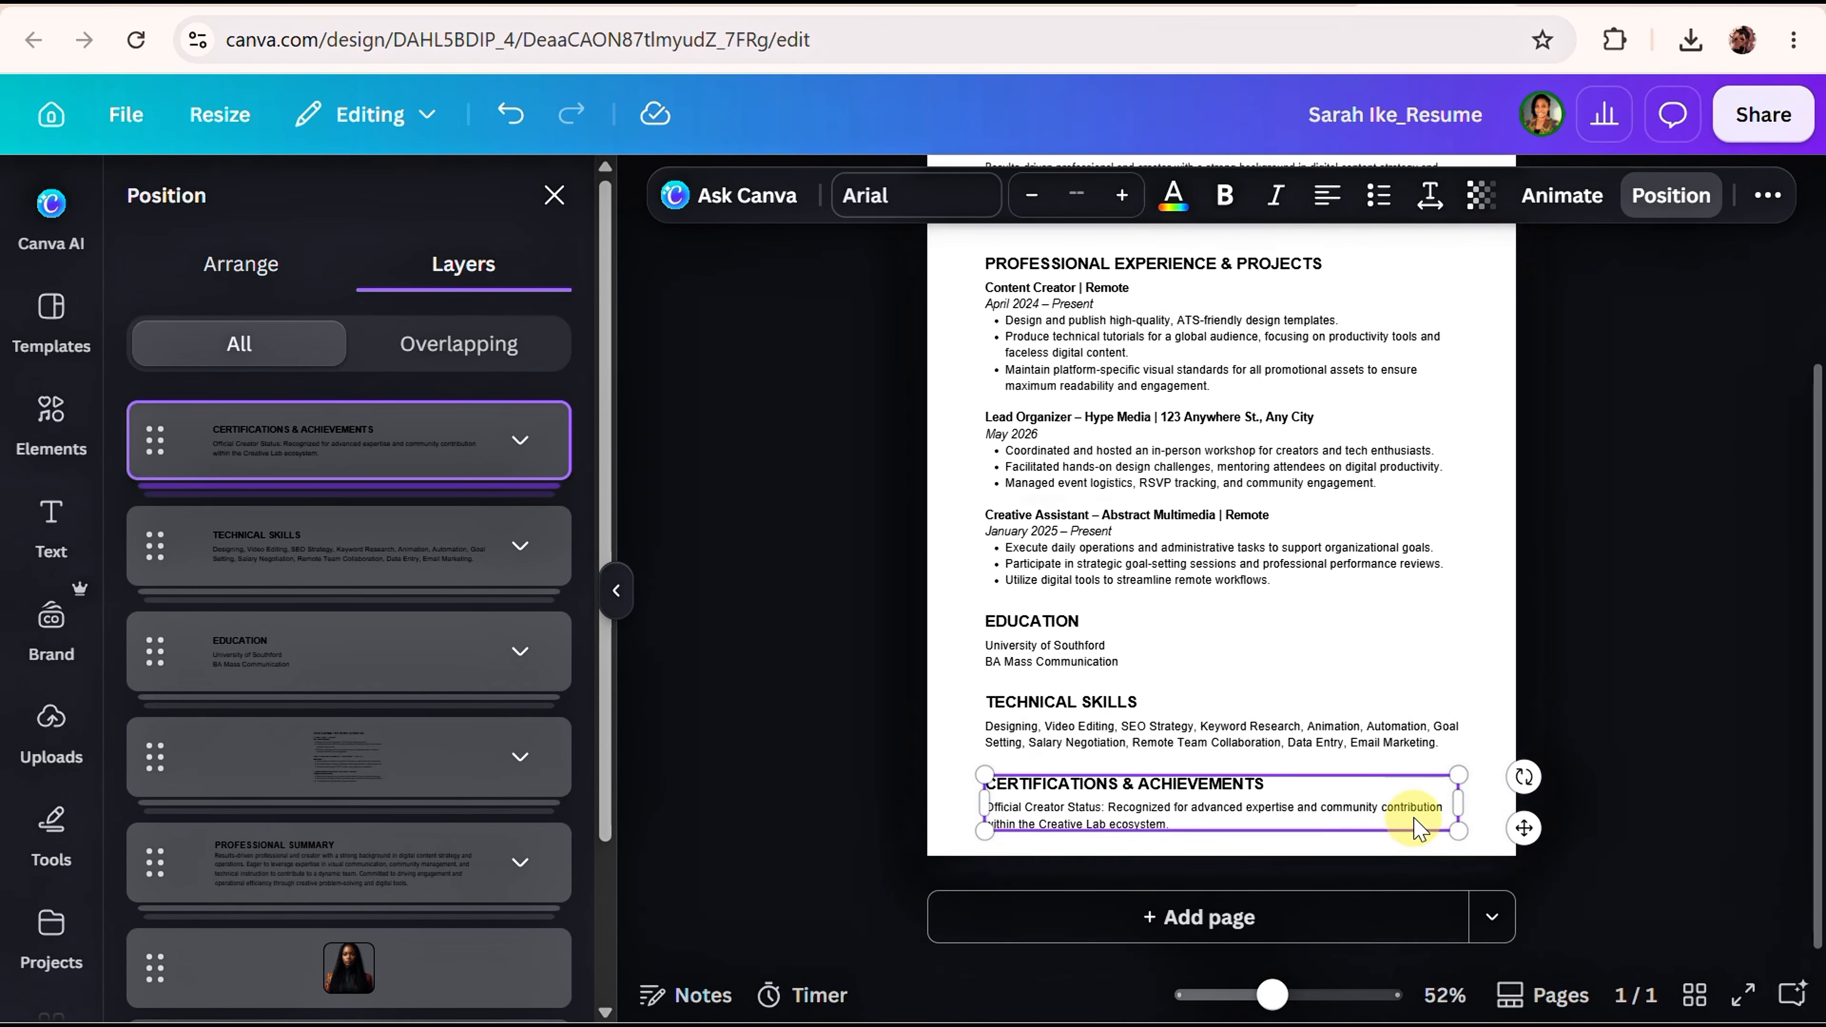
{"action": "scroll", "coordinate": [1265, 809], "scroll_direction": "up", "scroll_amount": 1}
{"action": "scroll", "coordinate": [1263, 814], "scroll_direction": "down", "scroll_amount": 1}
{"action": "scroll", "coordinate": [1272, 727], "scroll_direction": "up", "scroll_amount": 2}
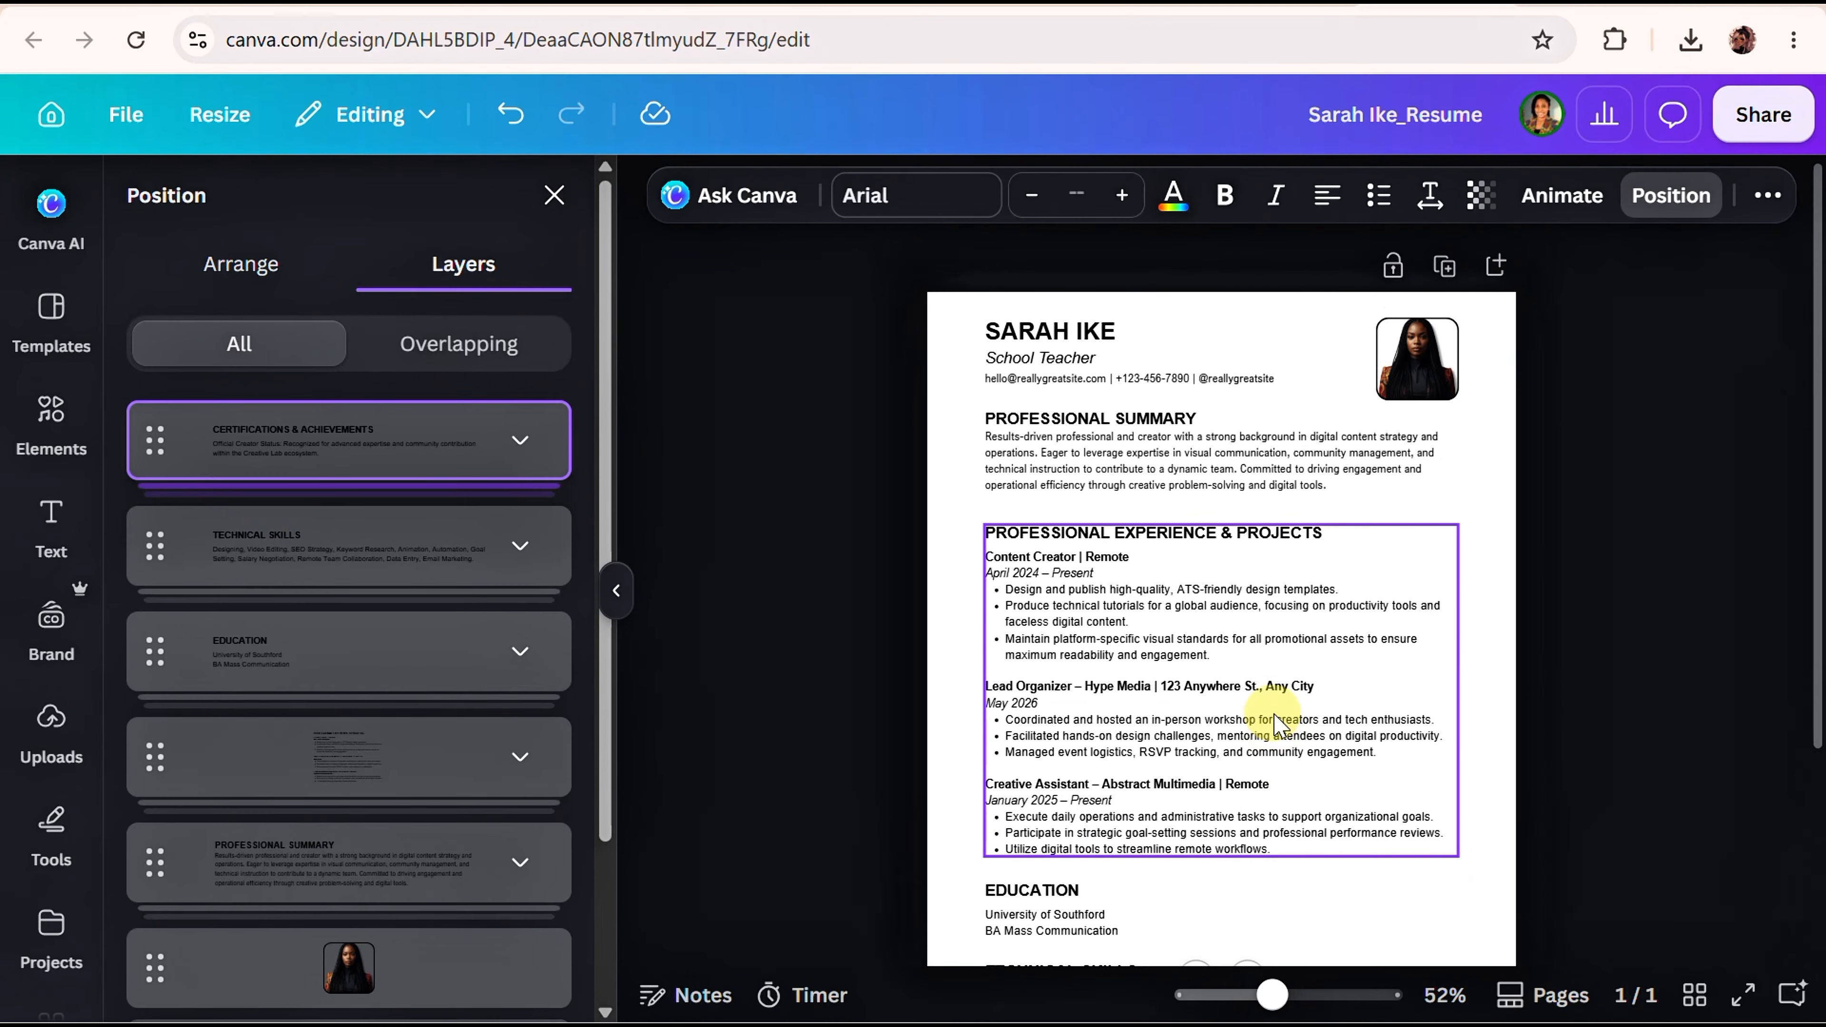
Open the download settings from Share and change the file type from PDF Print to PDF Standard.
{"action": "left_click", "coordinate": [1760, 140]}
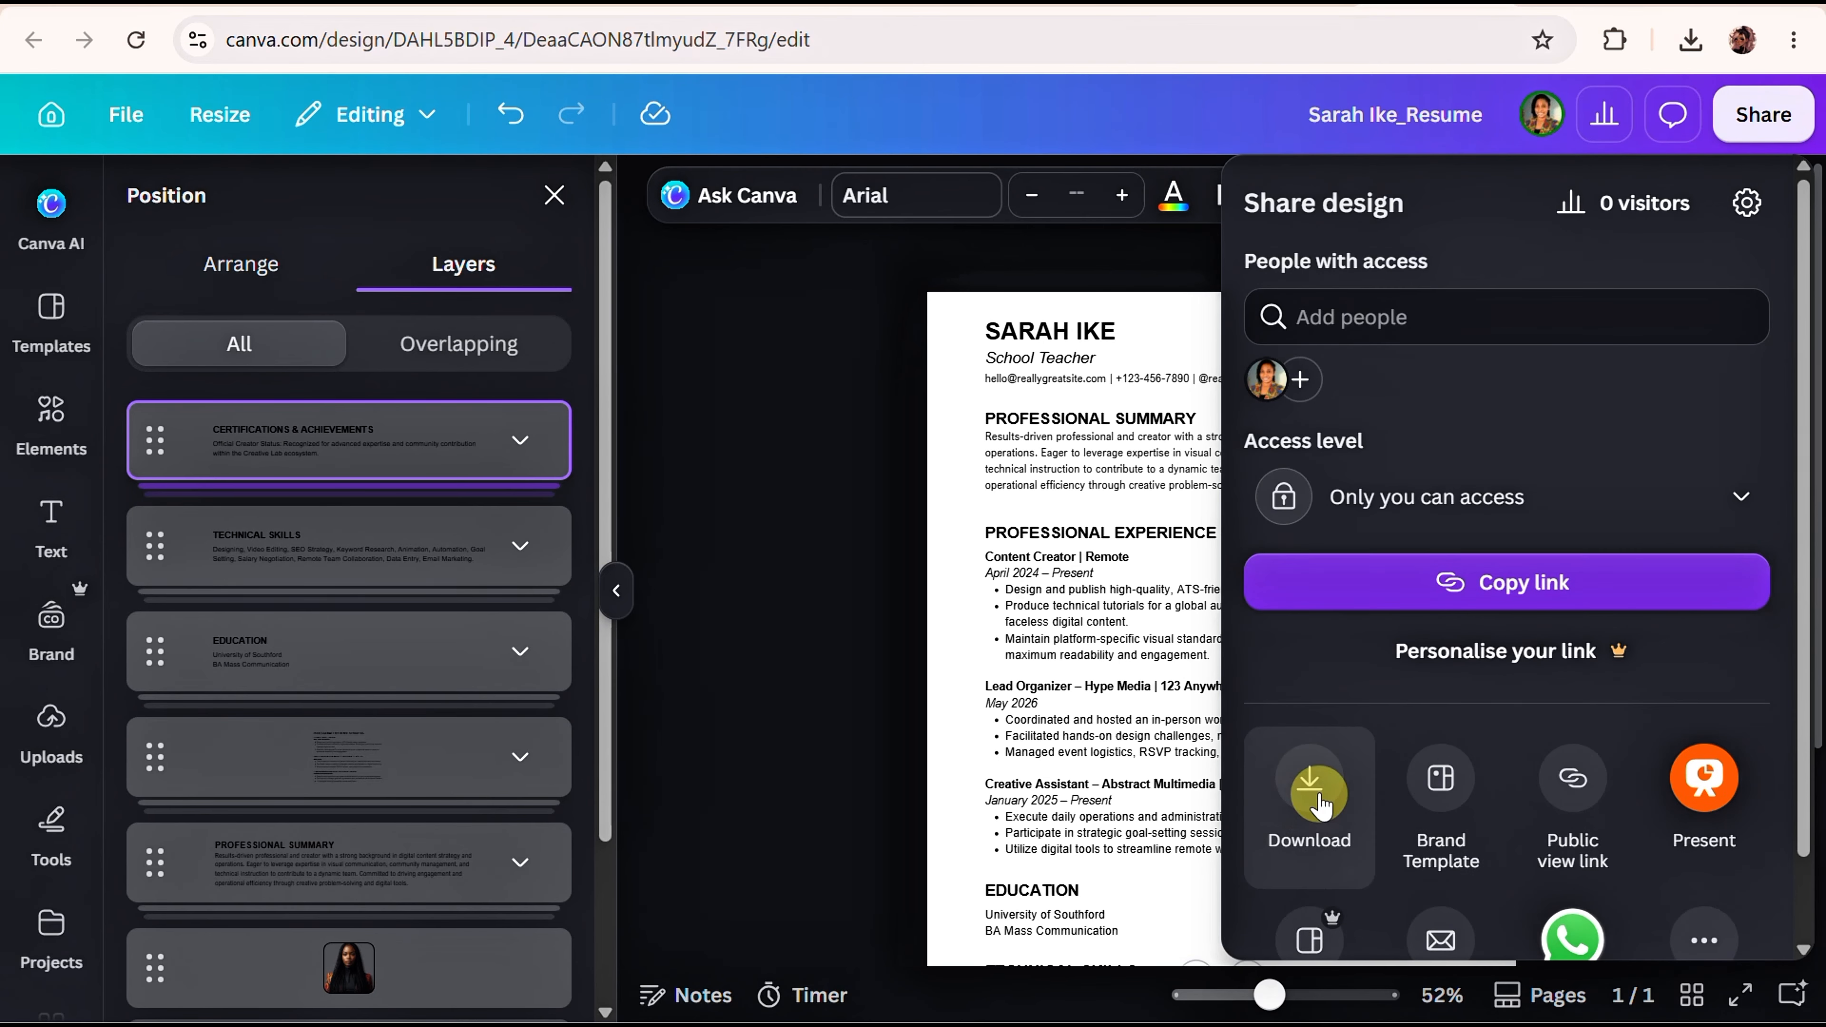
{"action": "left_click", "coordinate": [1289, 791]}
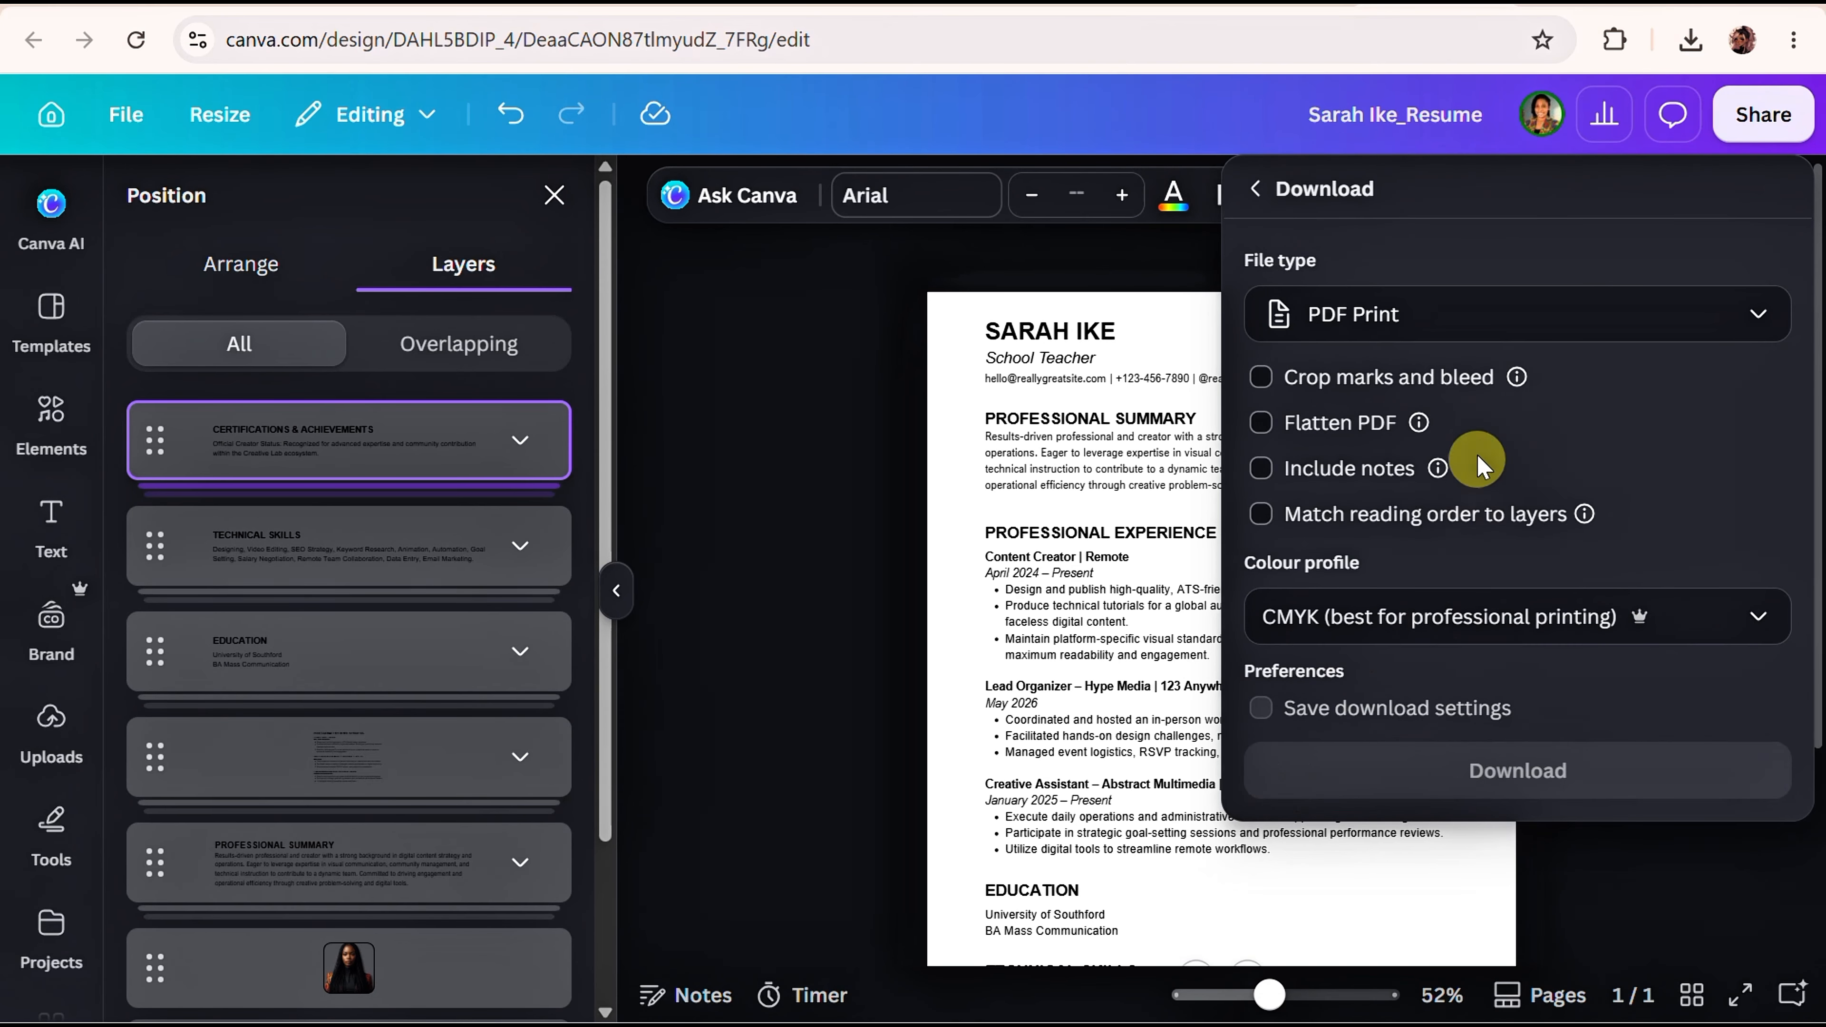
{"action": "left_click", "coordinate": [1473, 338]}
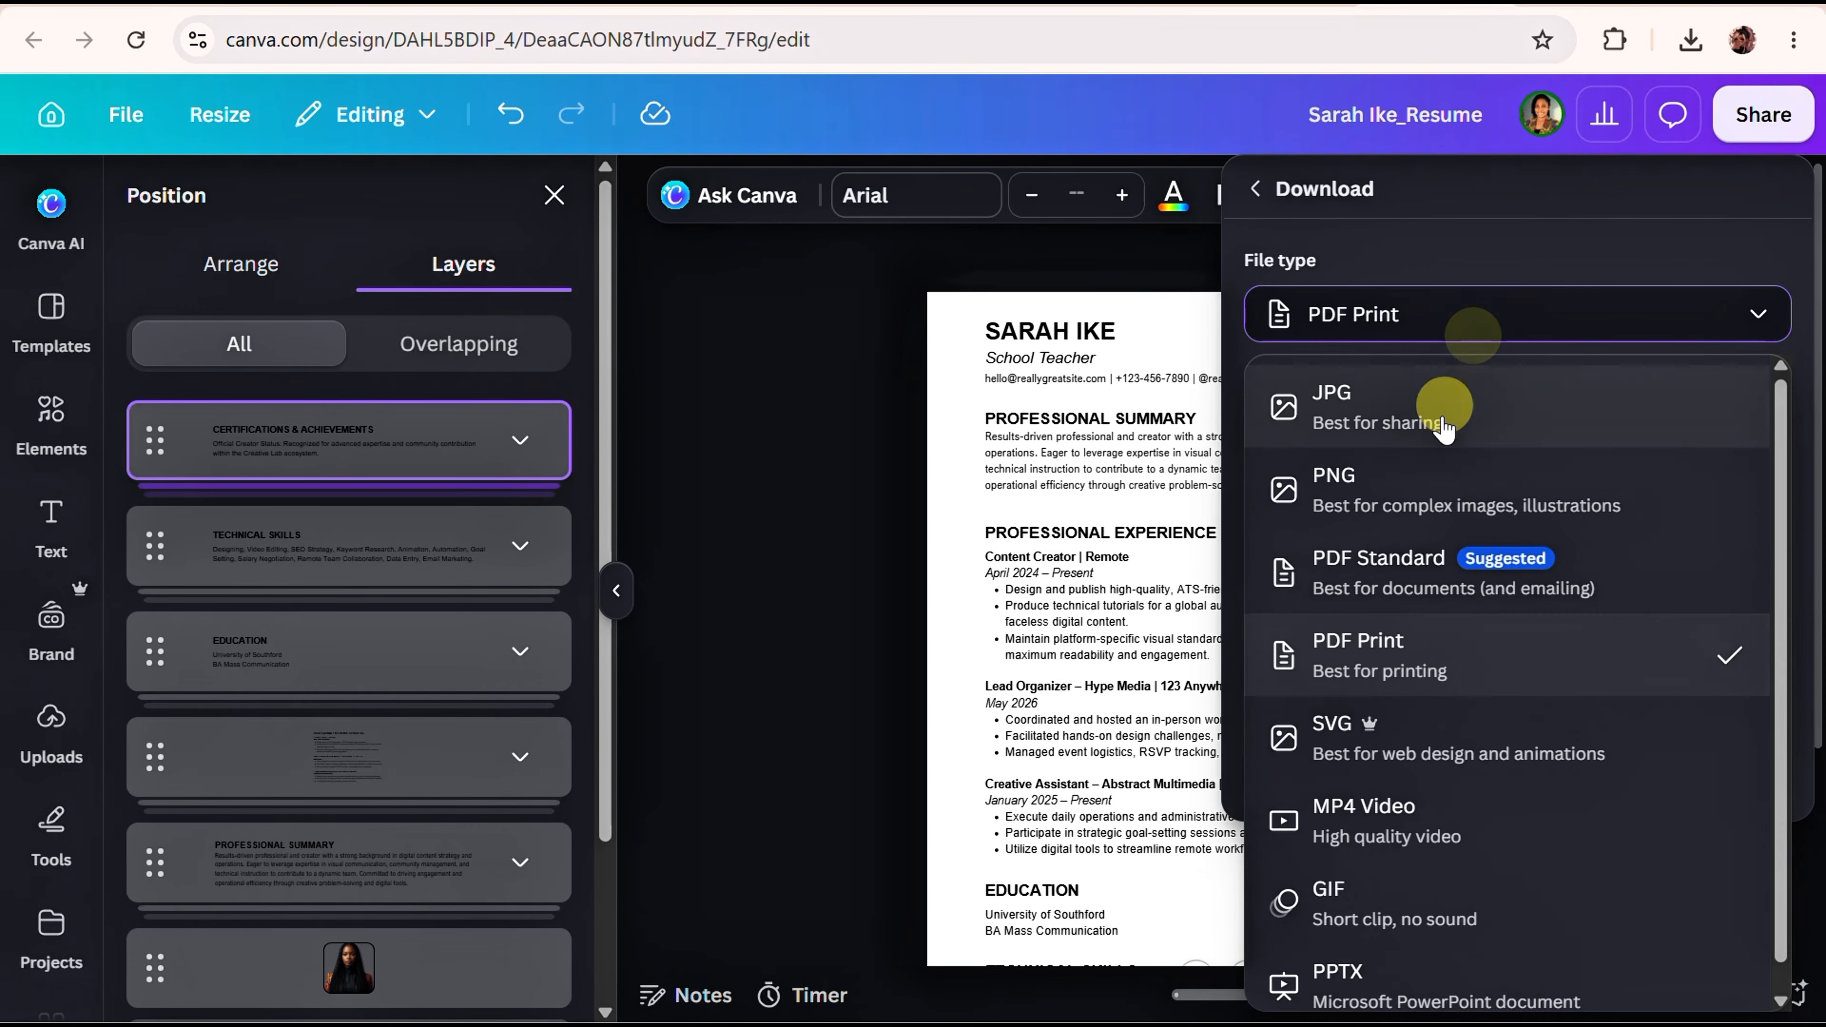
{"action": "left_click", "coordinate": [1406, 567]}
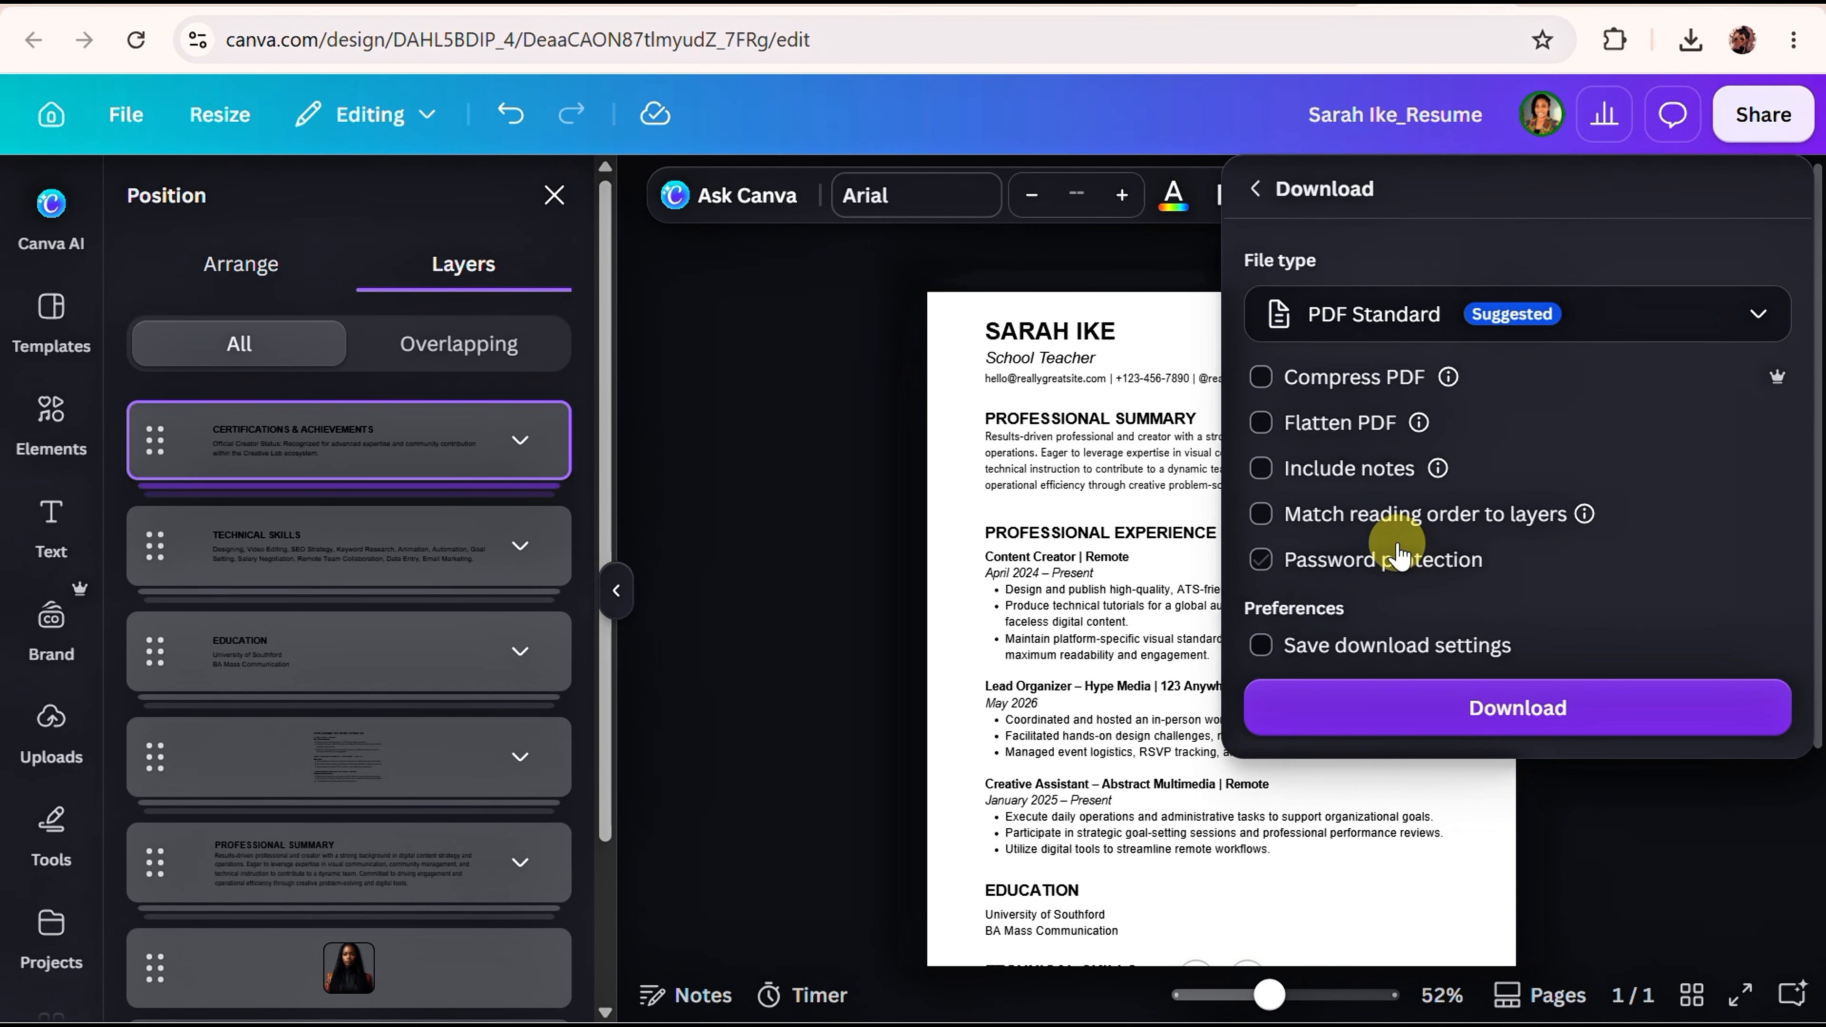